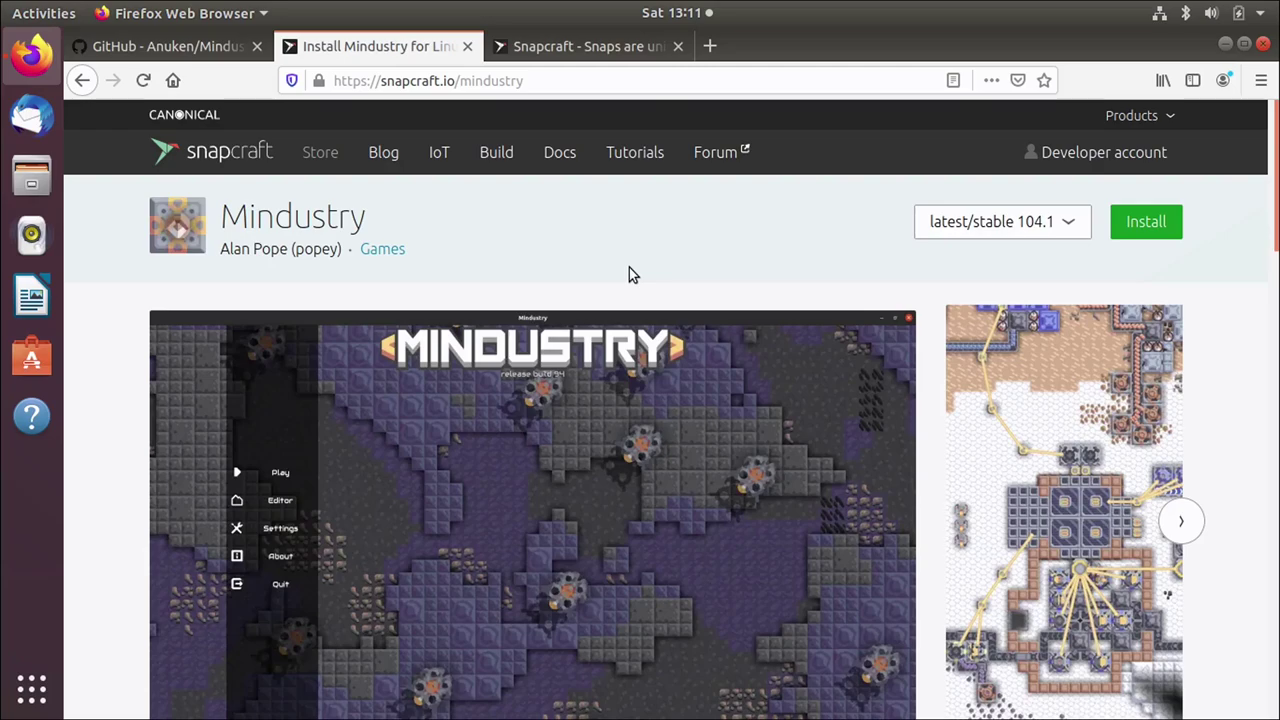
Step: Confirm on GitHub that the latest Mindustry release is 5.0 Build 104.6, newer than the store's 104.1
click(990, 220)
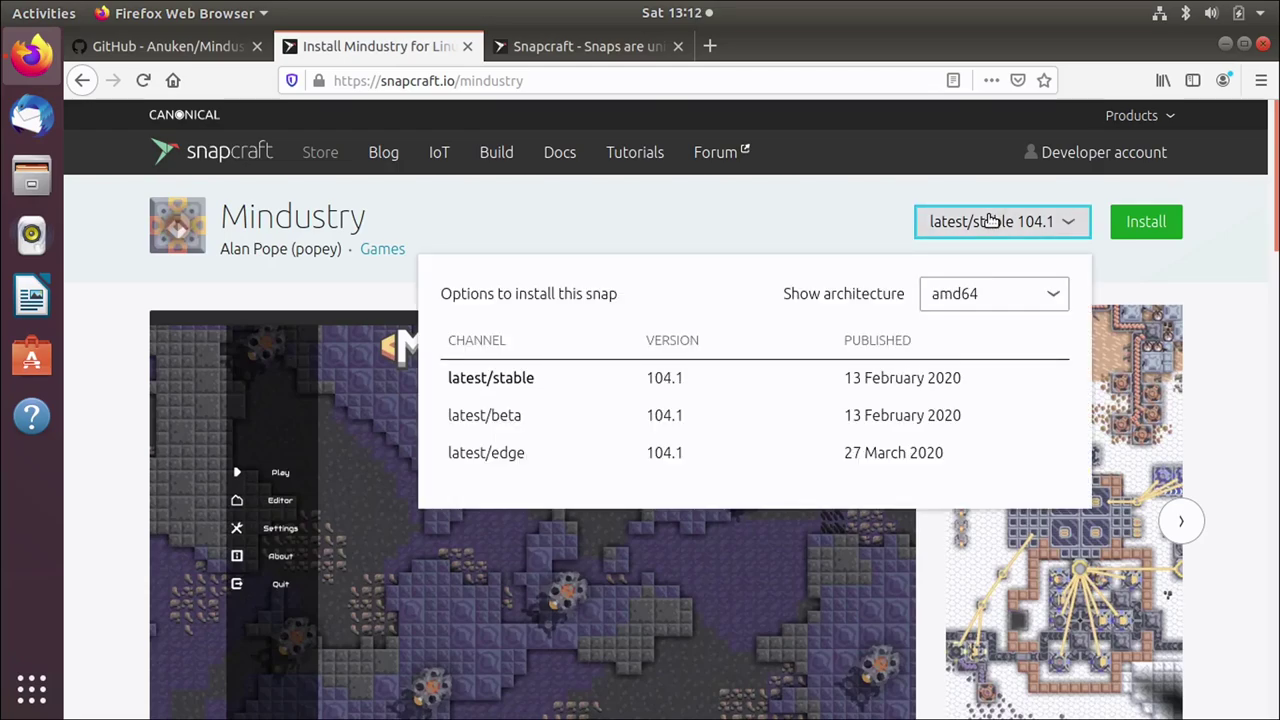
click(805, 226)
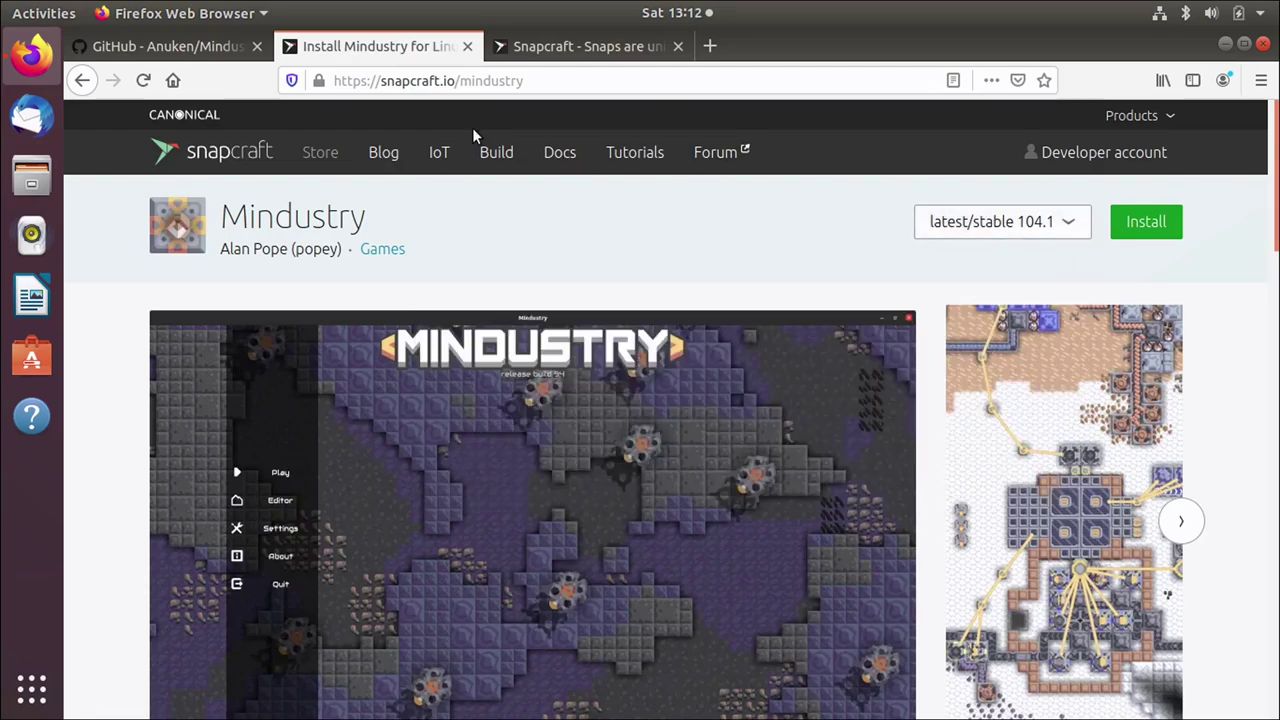
click(203, 50)
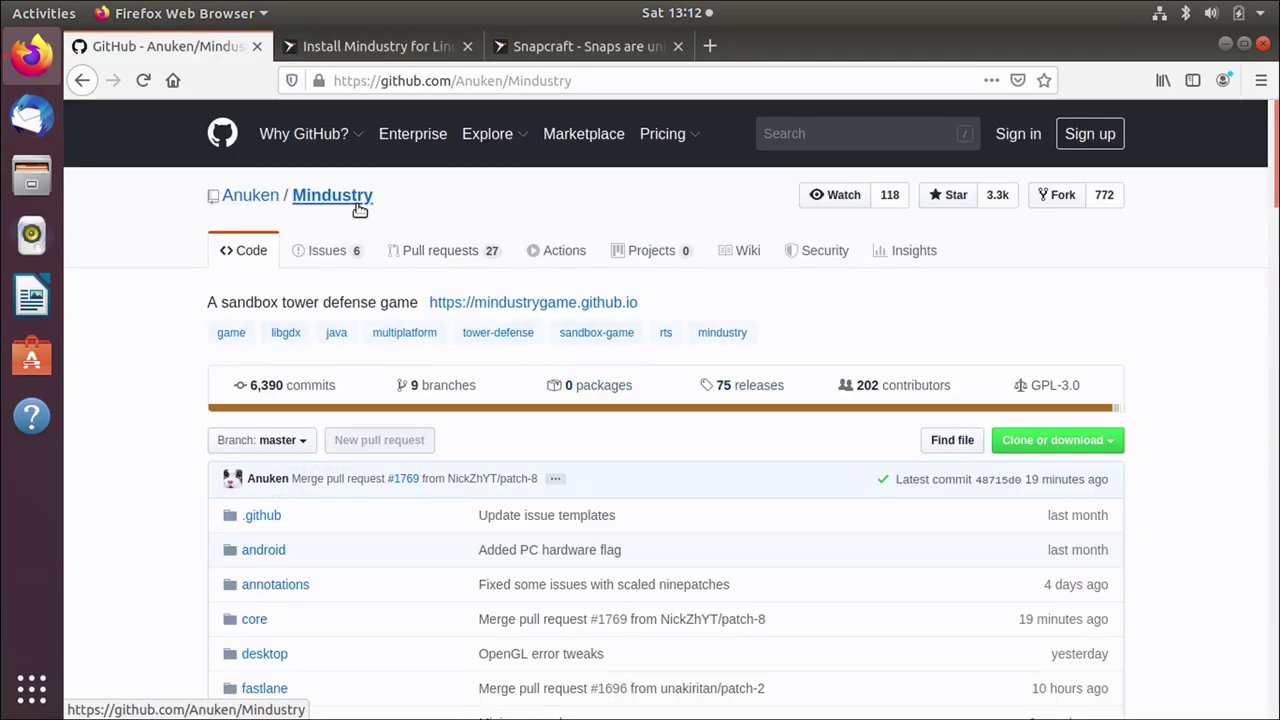
click(757, 387)
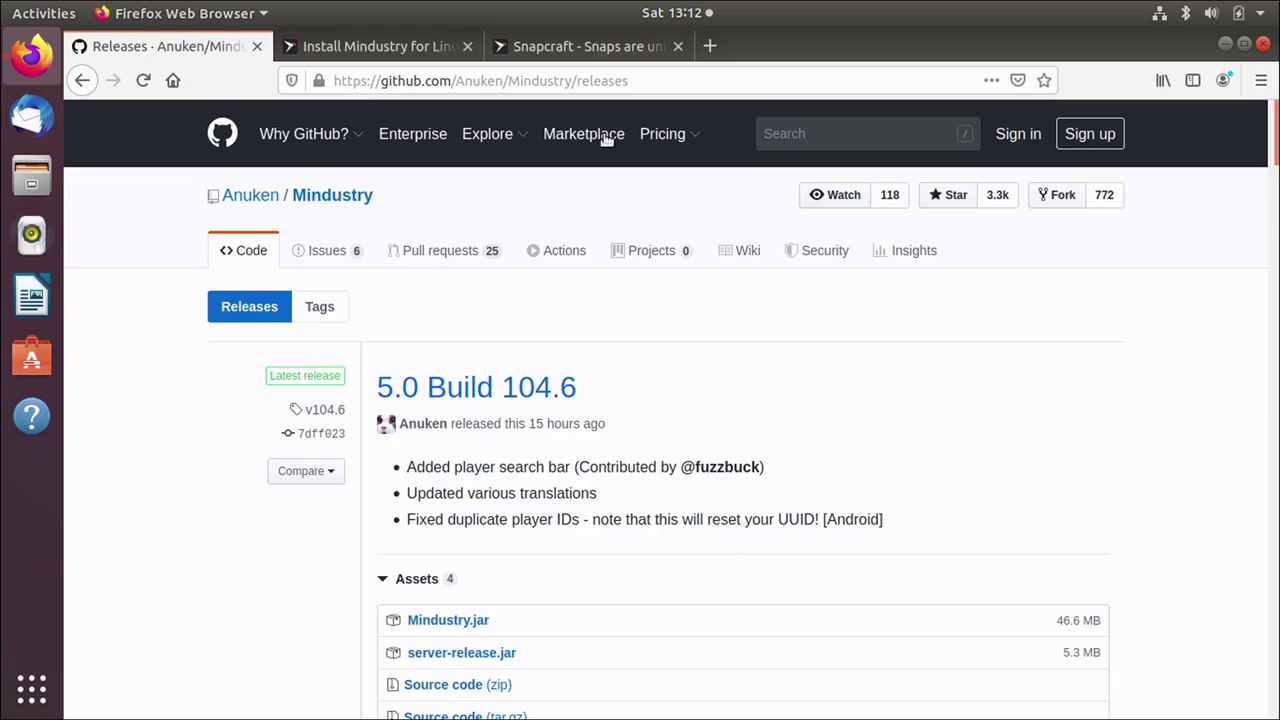
click(414, 46)
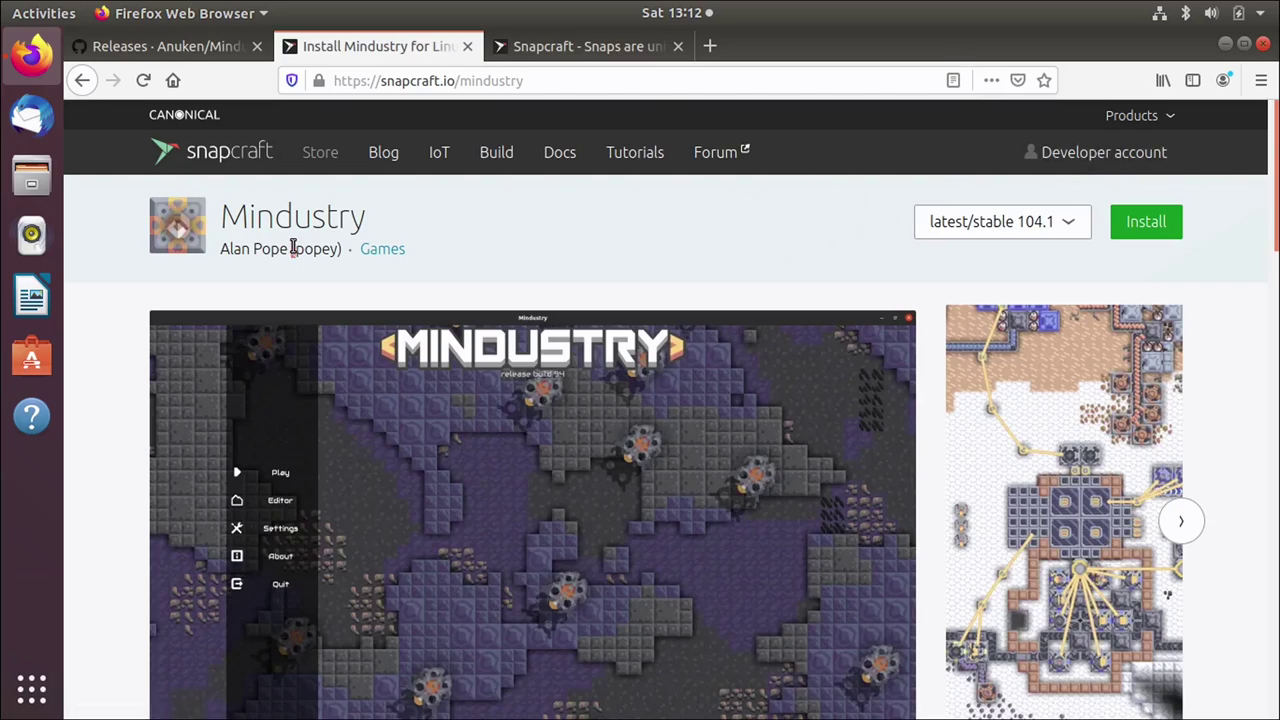
Step: Sign in to the Snapcraft developer account with the Ubuntu One e-mail and password
click(1107, 151)
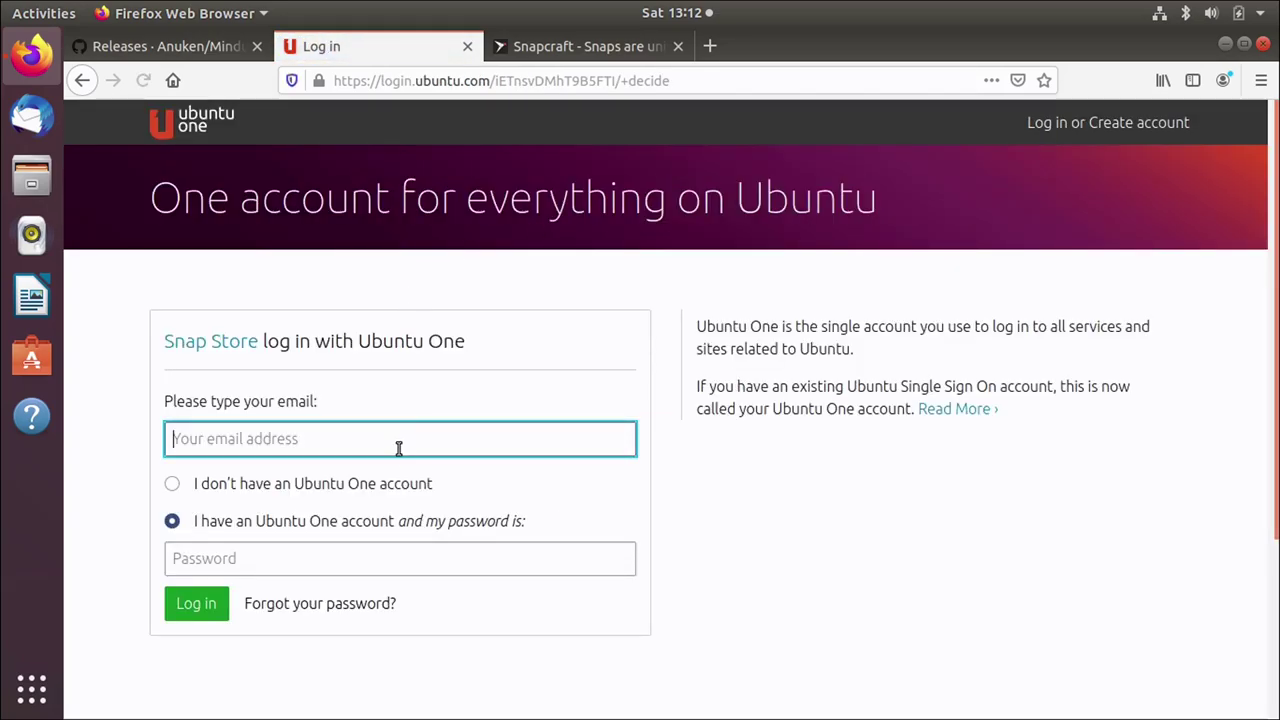
click(411, 436)
key(Tab)
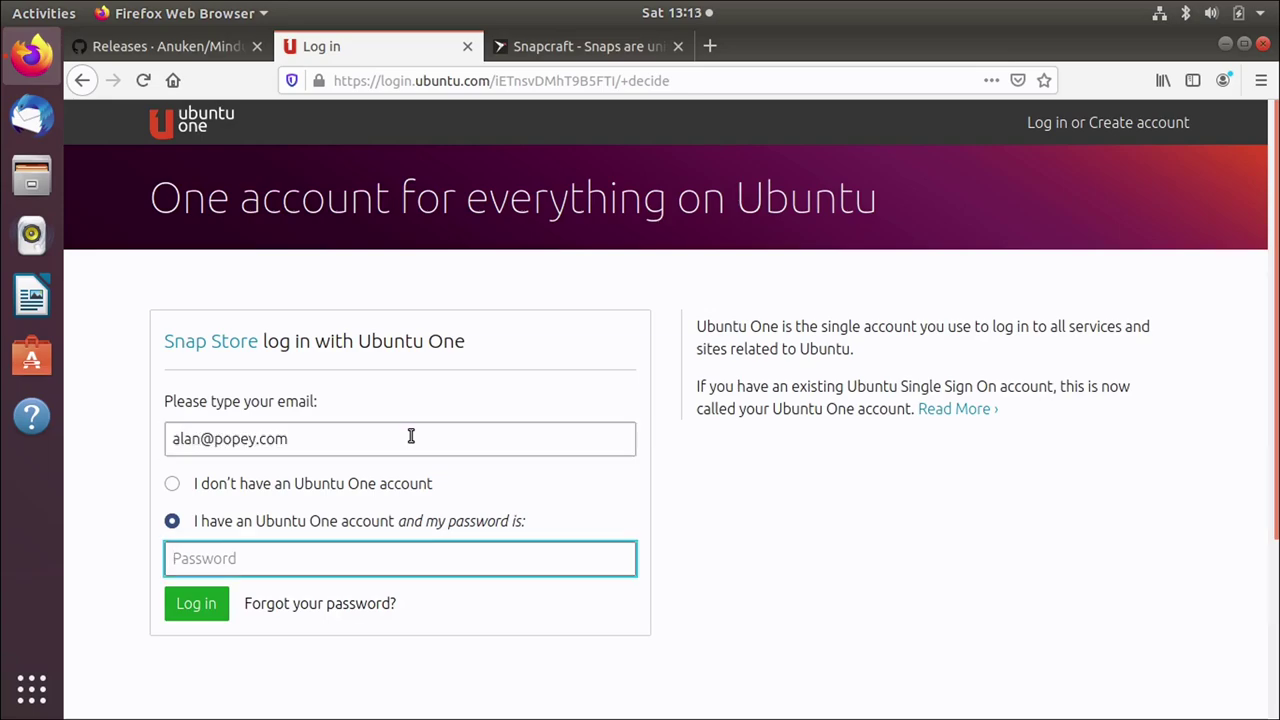
text(********)
key(Return)
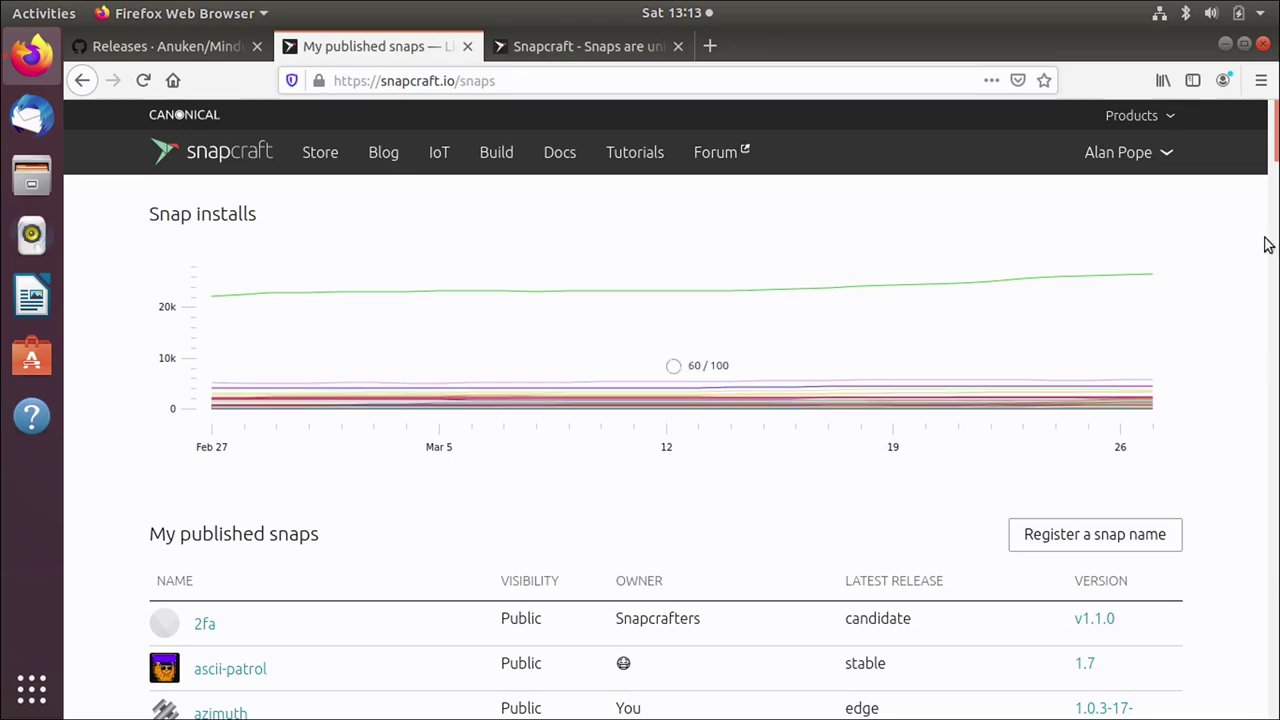
Step: Find 'mind' among My published snaps and open the mindustry snap
key(ctrl+f)
text(mind)
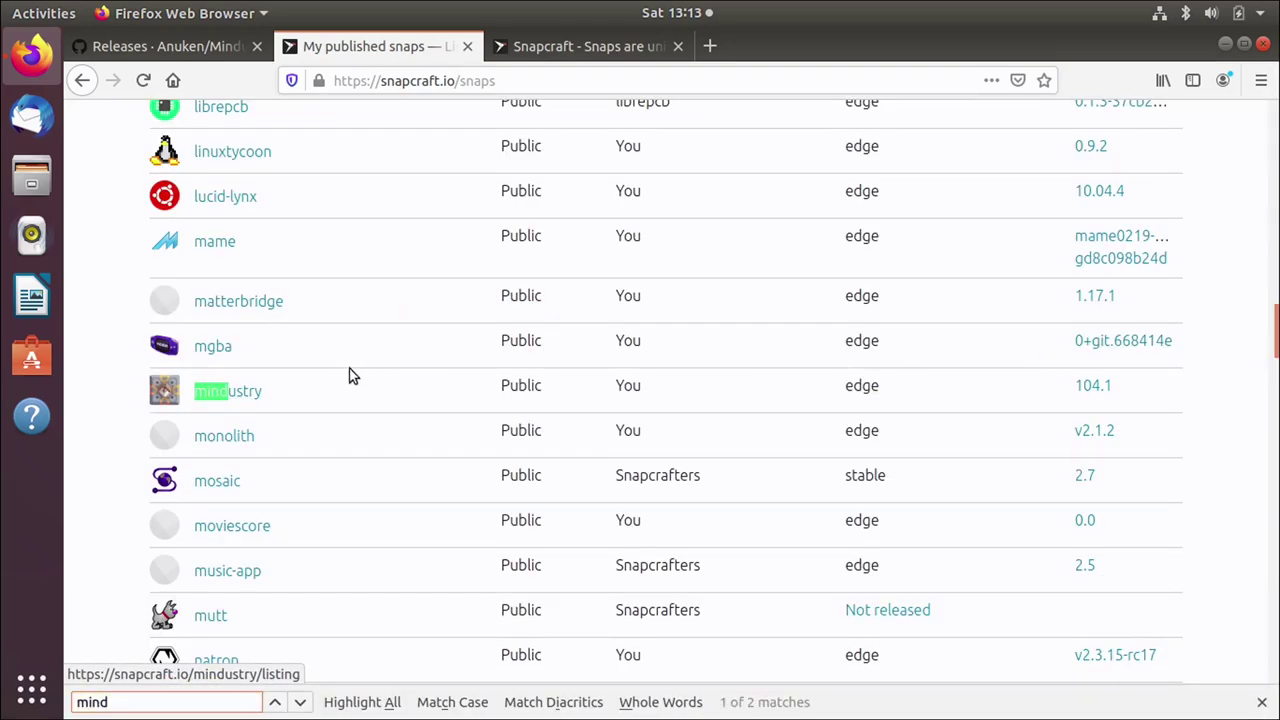
click(216, 396)
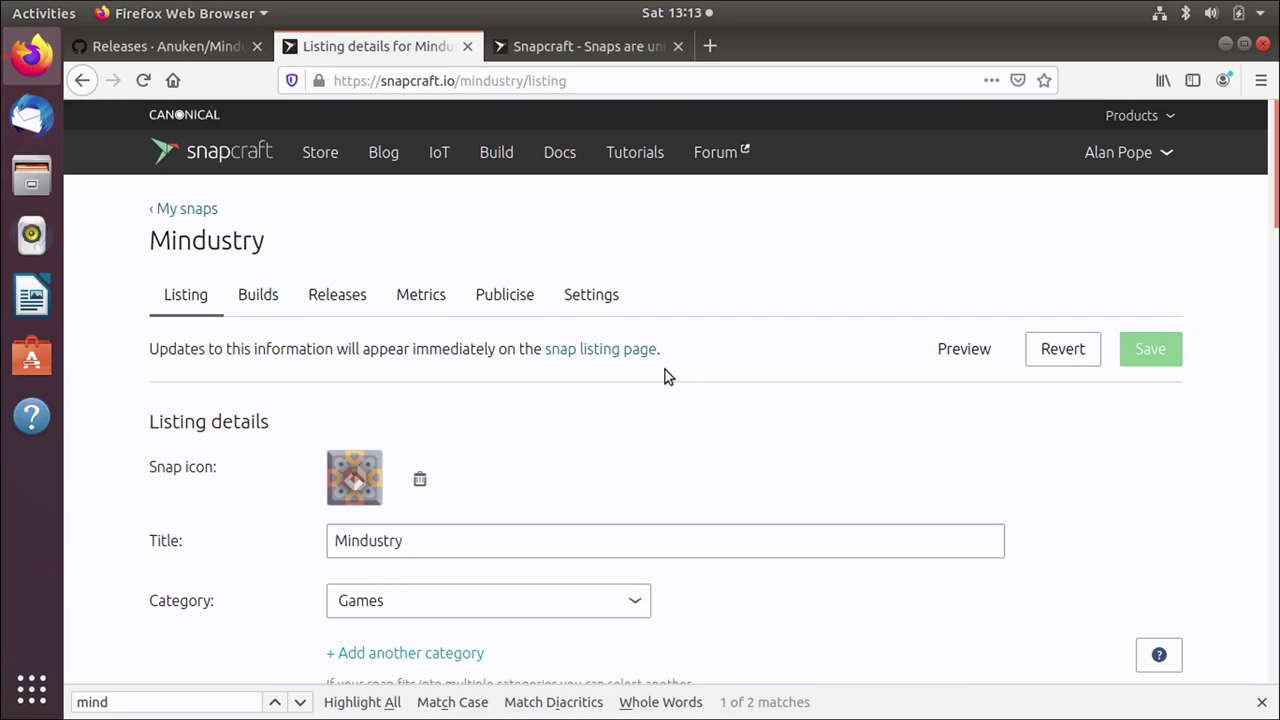
Step: Open the public store page in a new tab, then review the listing's summary, description and screenshots
middle_click(588, 350)
click(551, 49)
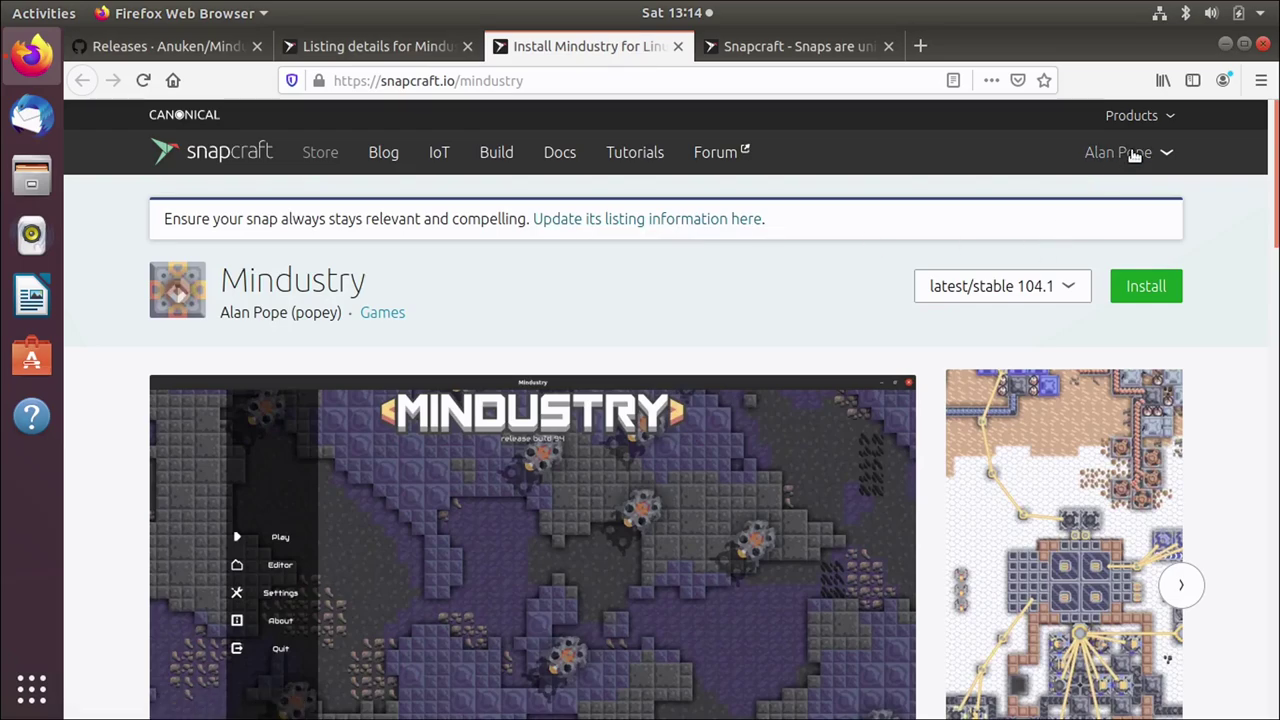
click(380, 48)
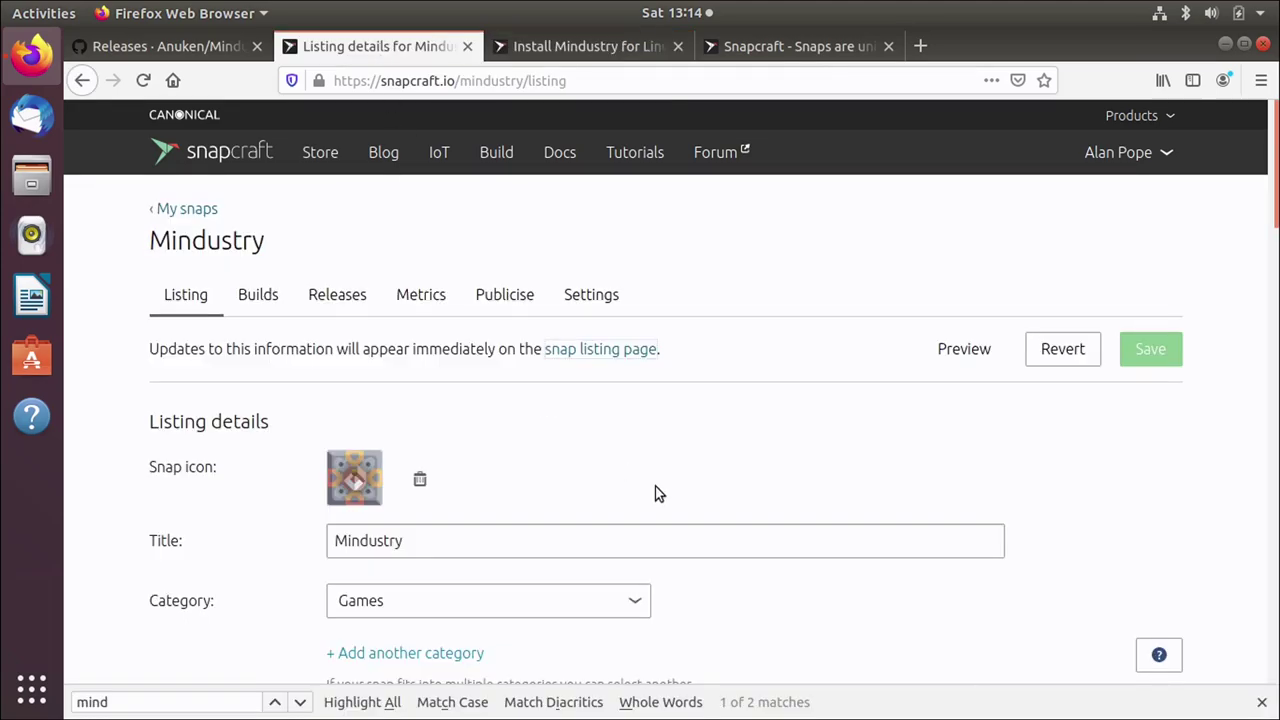
scroll(678, 553, down, 5)
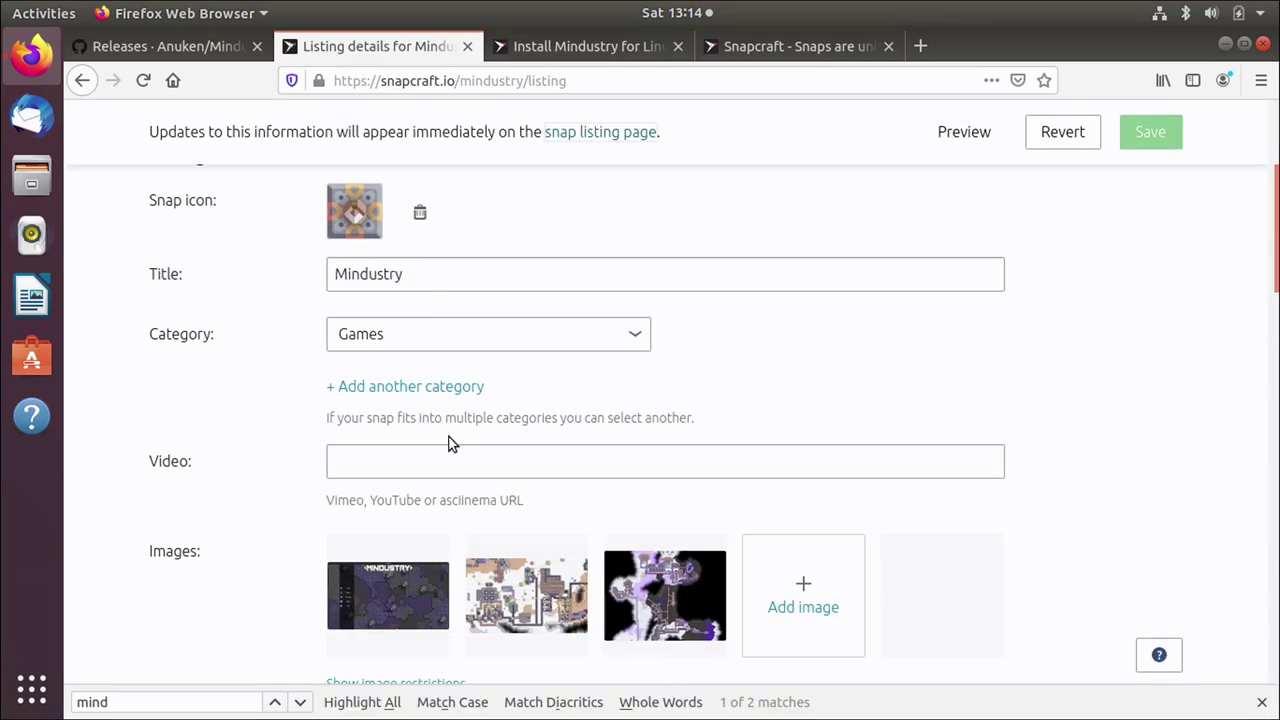
scroll(1054, 570, down, 15)
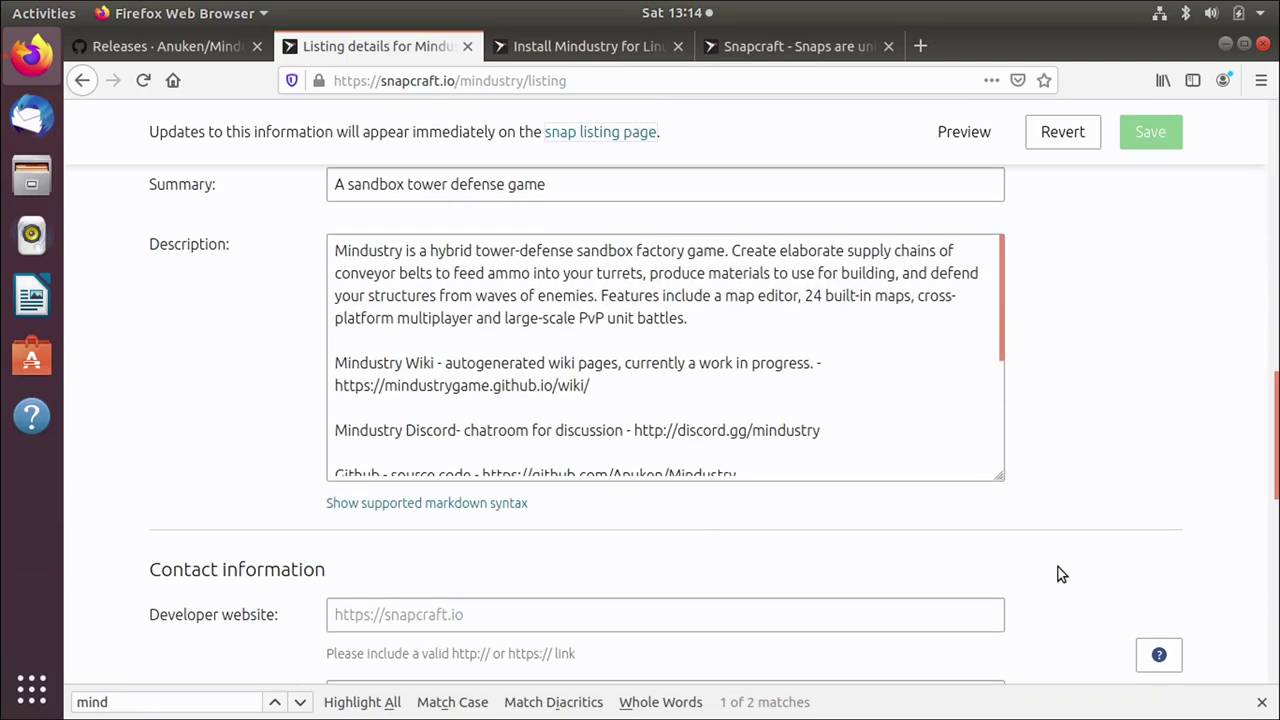
scroll(1058, 570, up, 20)
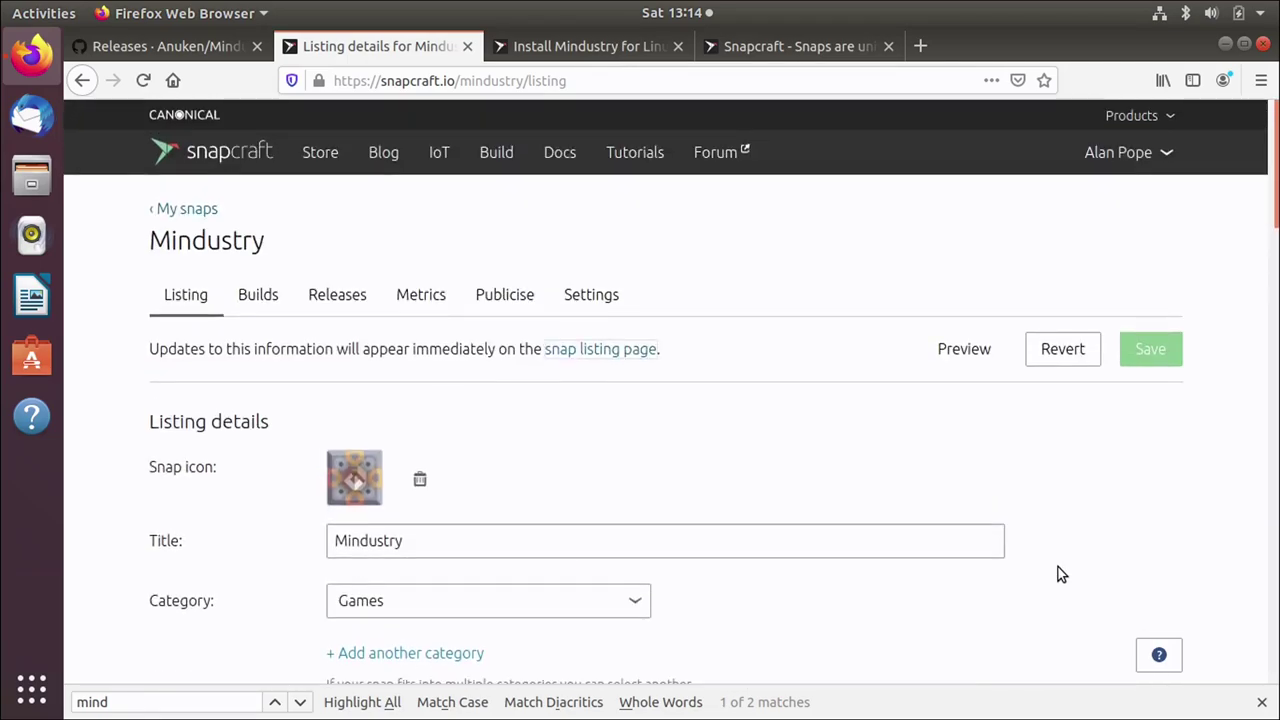
click(1262, 702)
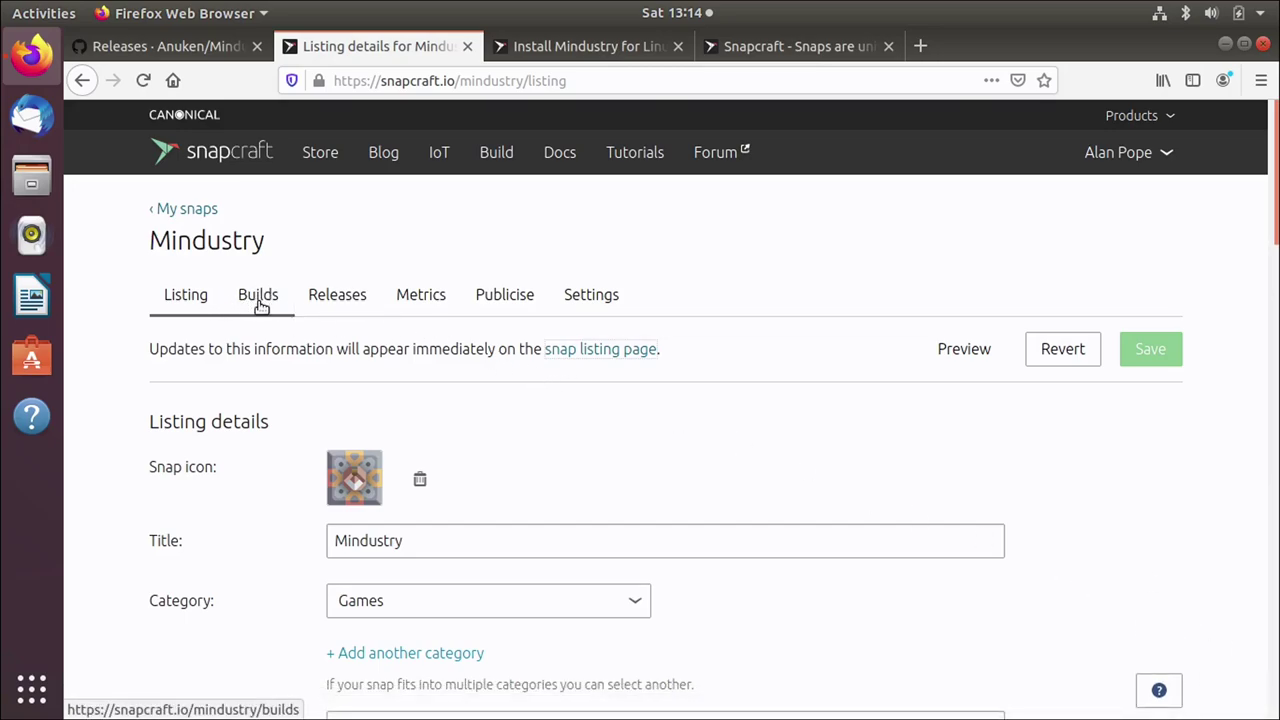
Step: Review the Mindustry build history on the Builds tab and trigger a new build
click(258, 305)
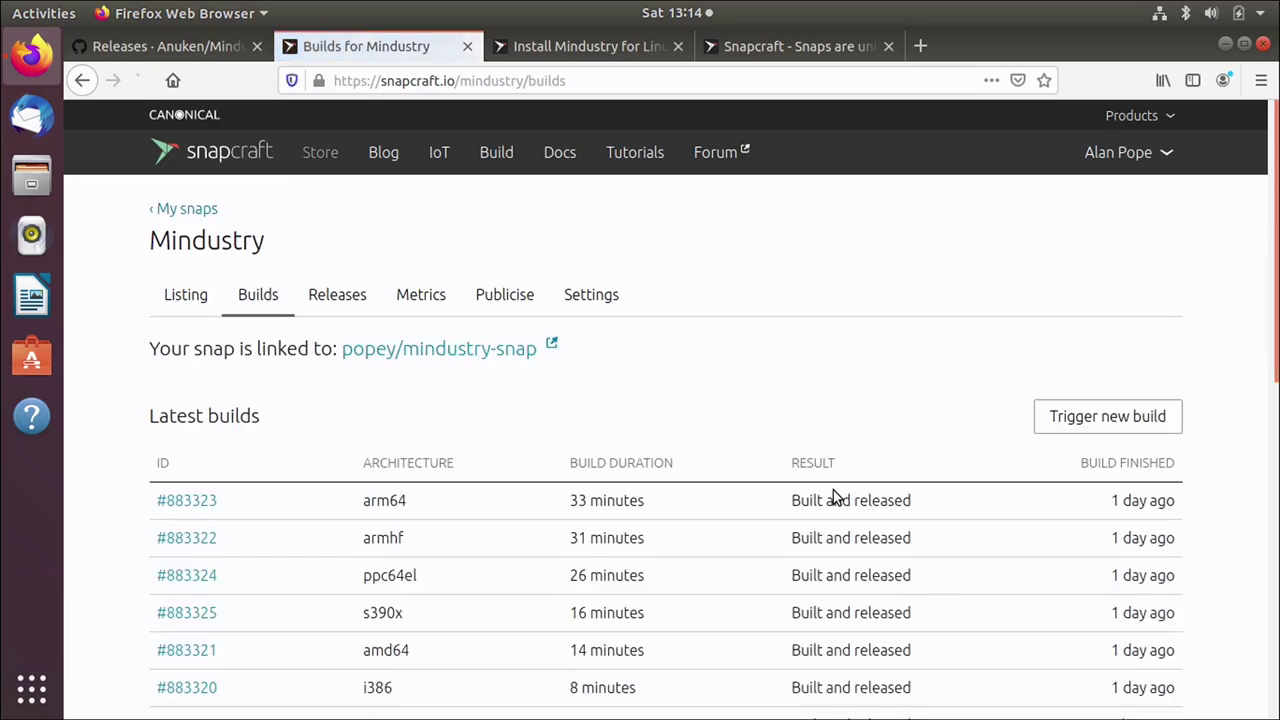
scroll(830, 497, down, 5)
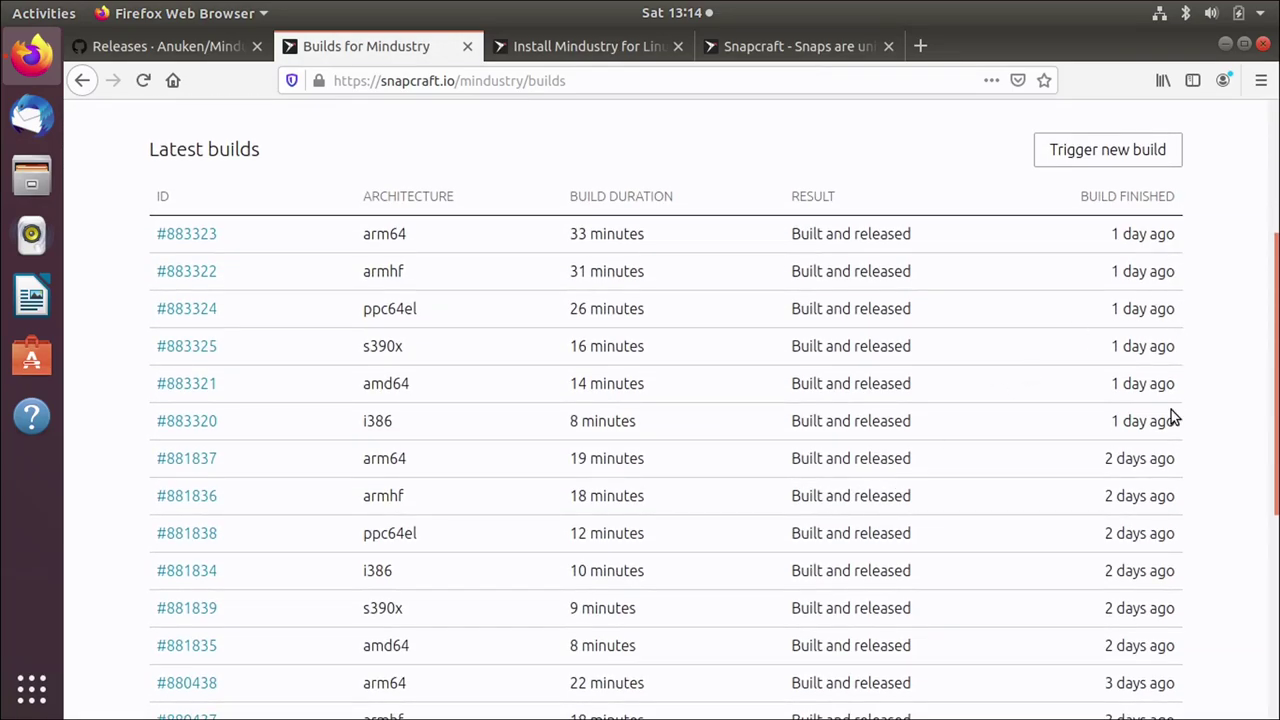
scroll(1173, 482, down, 3)
scroll(1173, 485, down, 2)
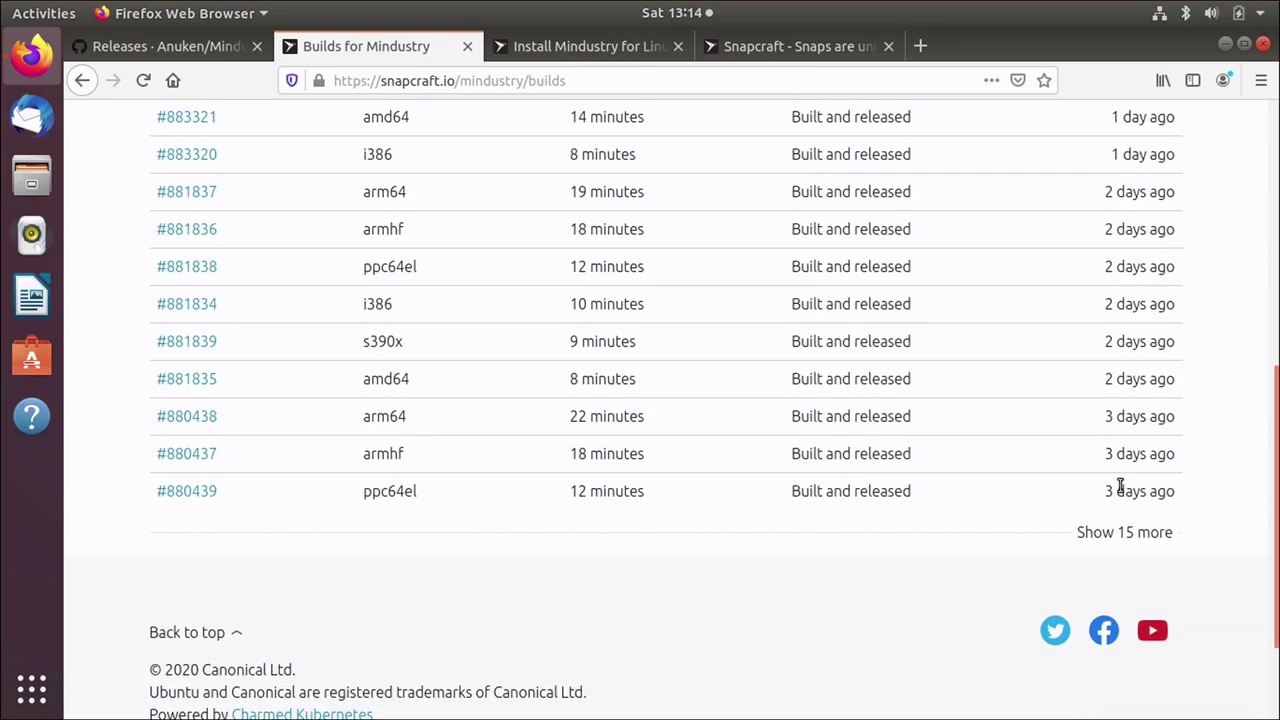
scroll(864, 548, up, 10)
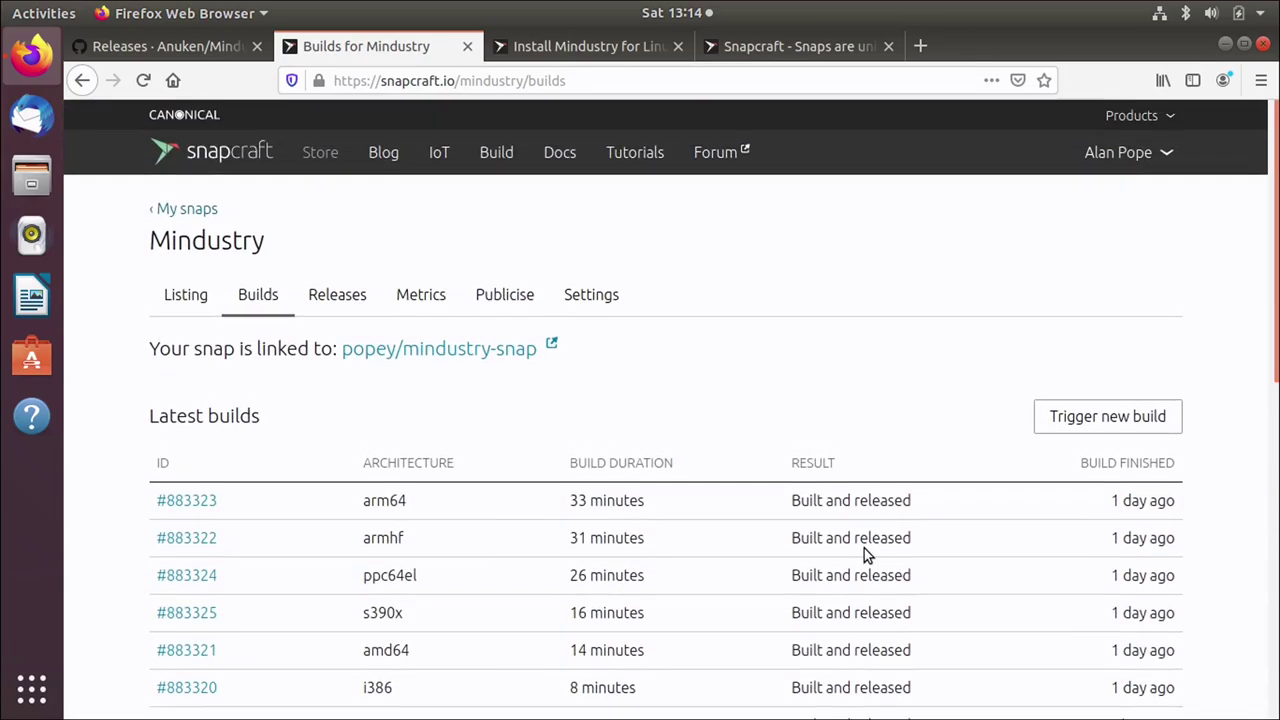
click(1166, 423)
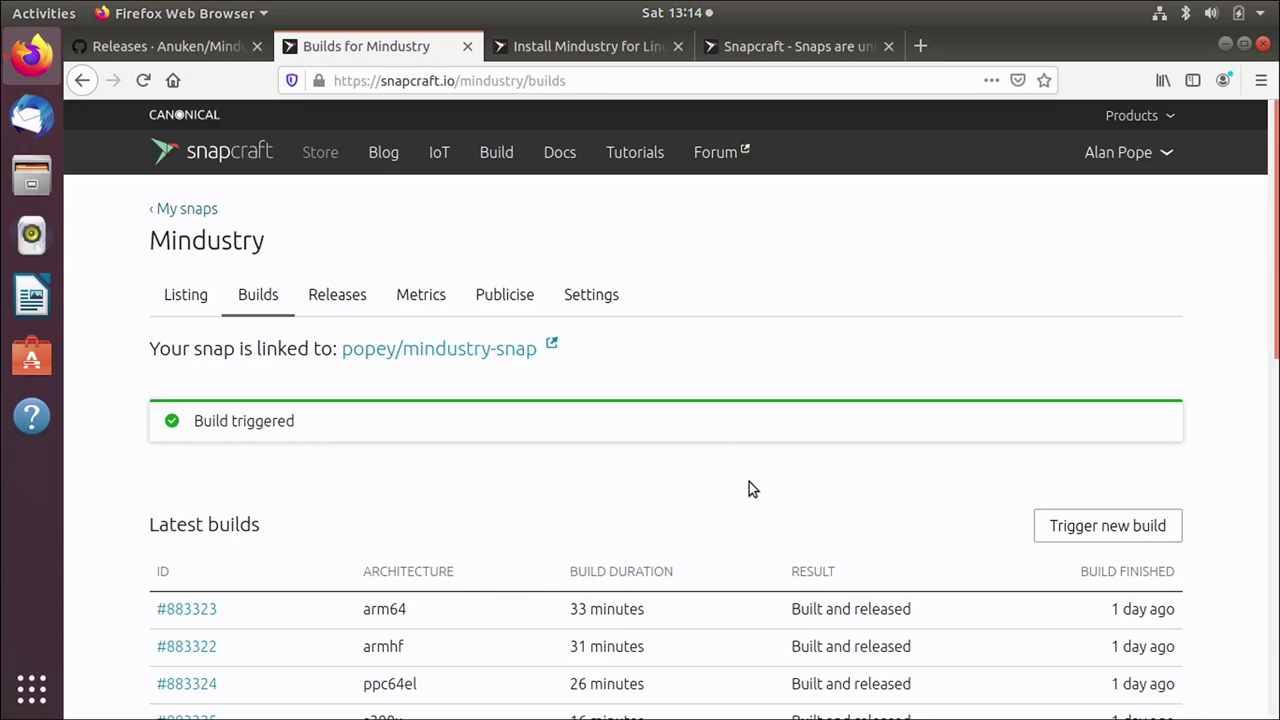
scroll(646, 398, down, 4)
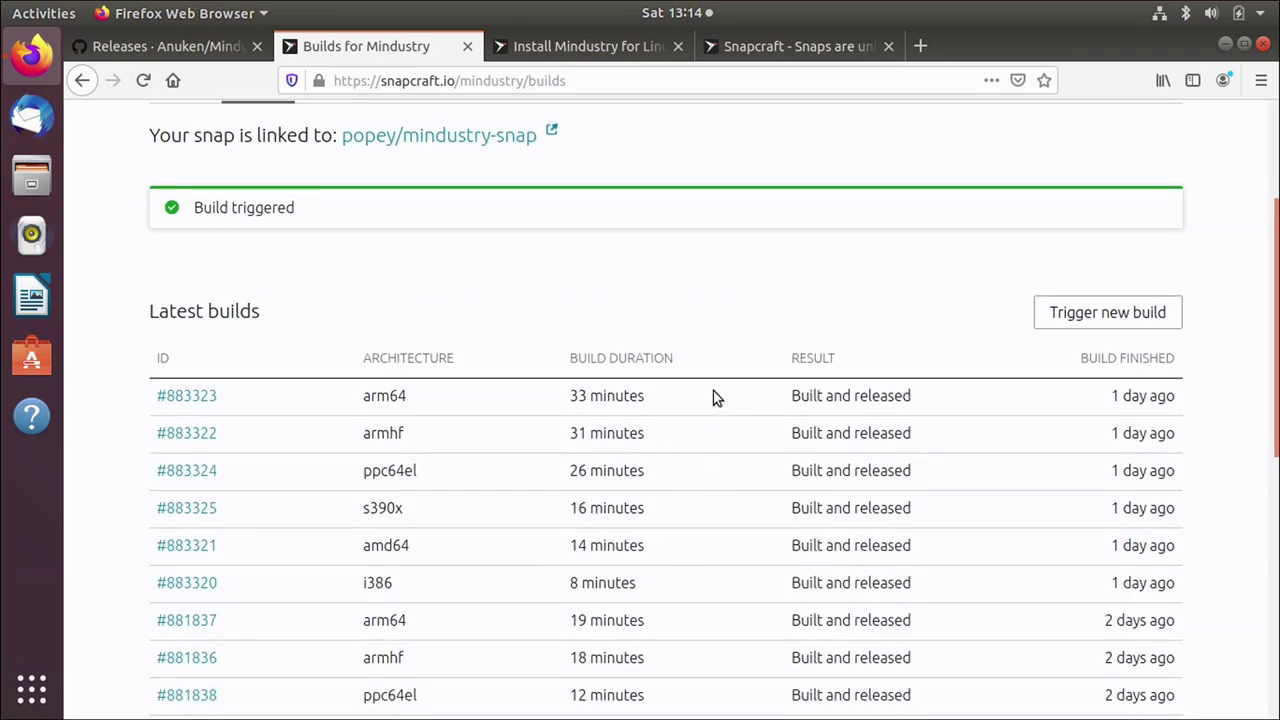
scroll(703, 520, up, 4)
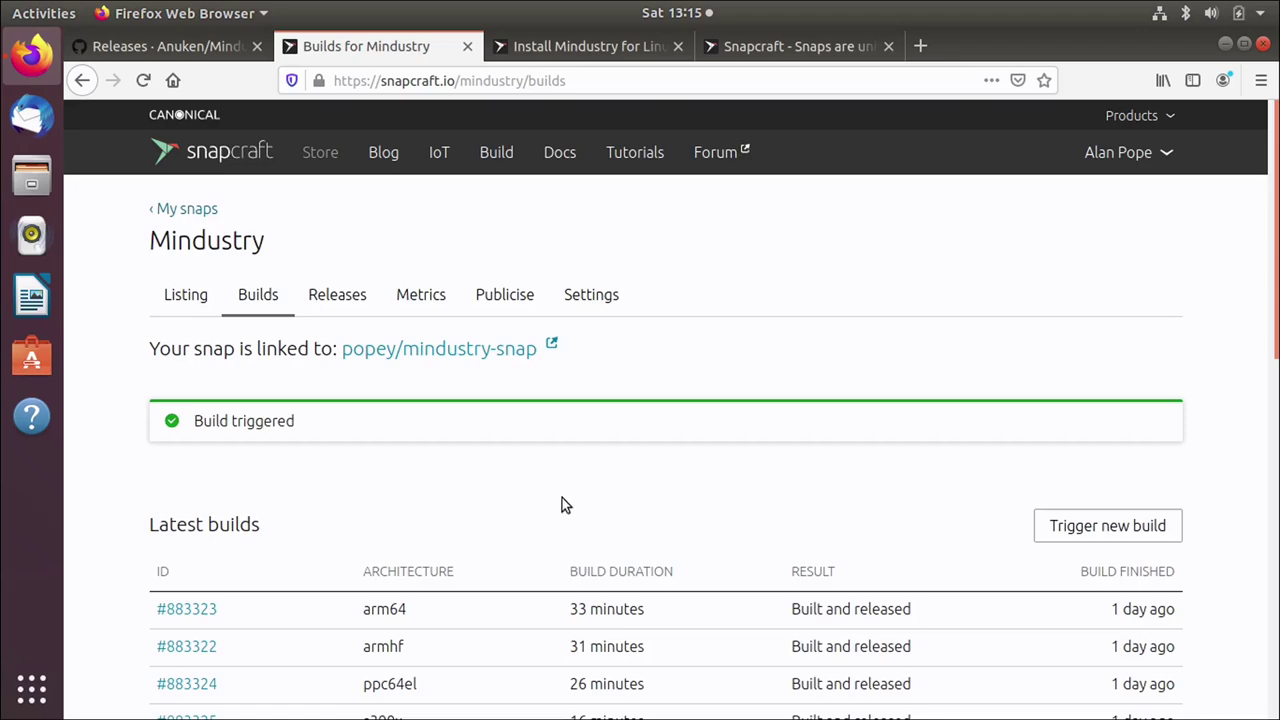
Step: On the store page, compare the available channel versions for arm64 and amd64
click(597, 47)
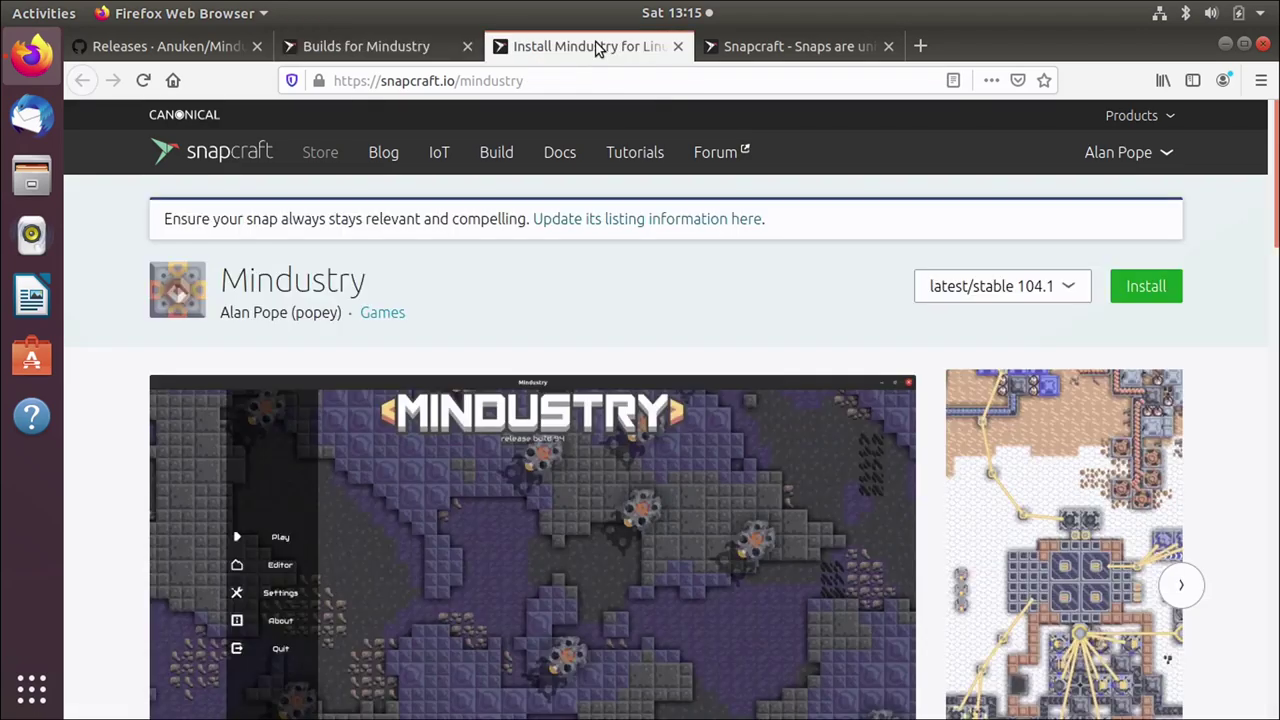
click(1043, 280)
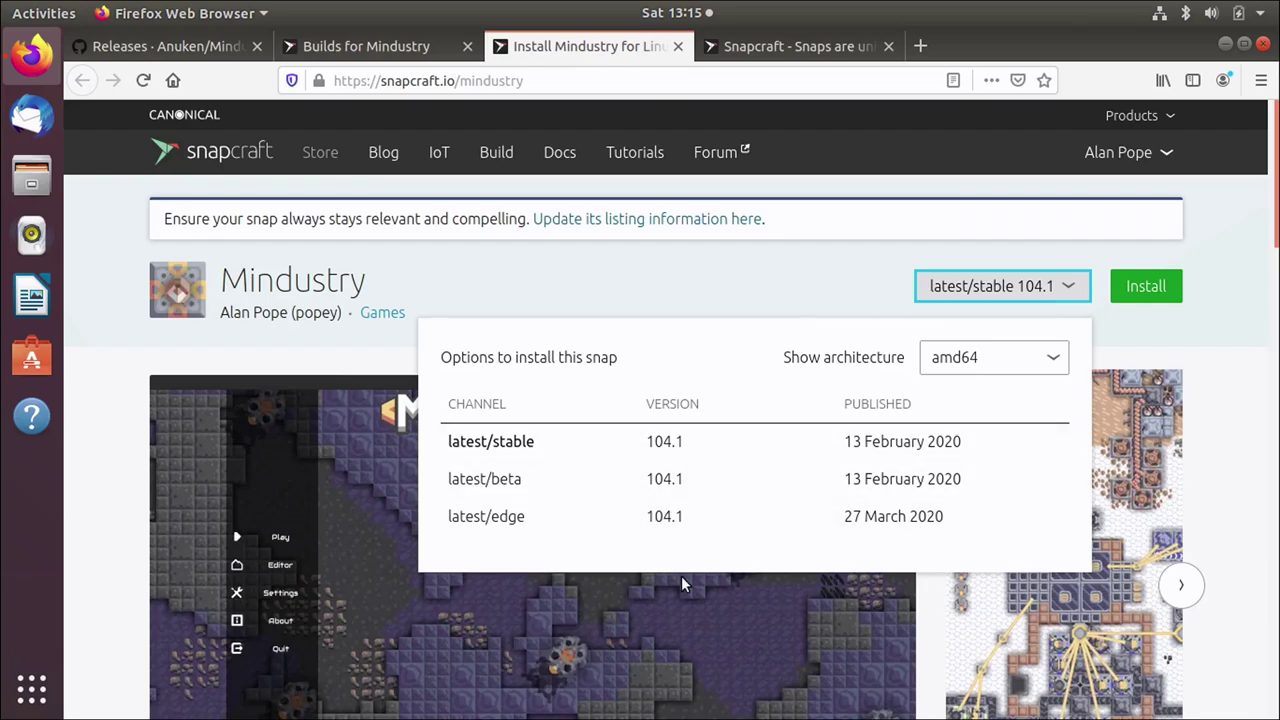
click(984, 364)
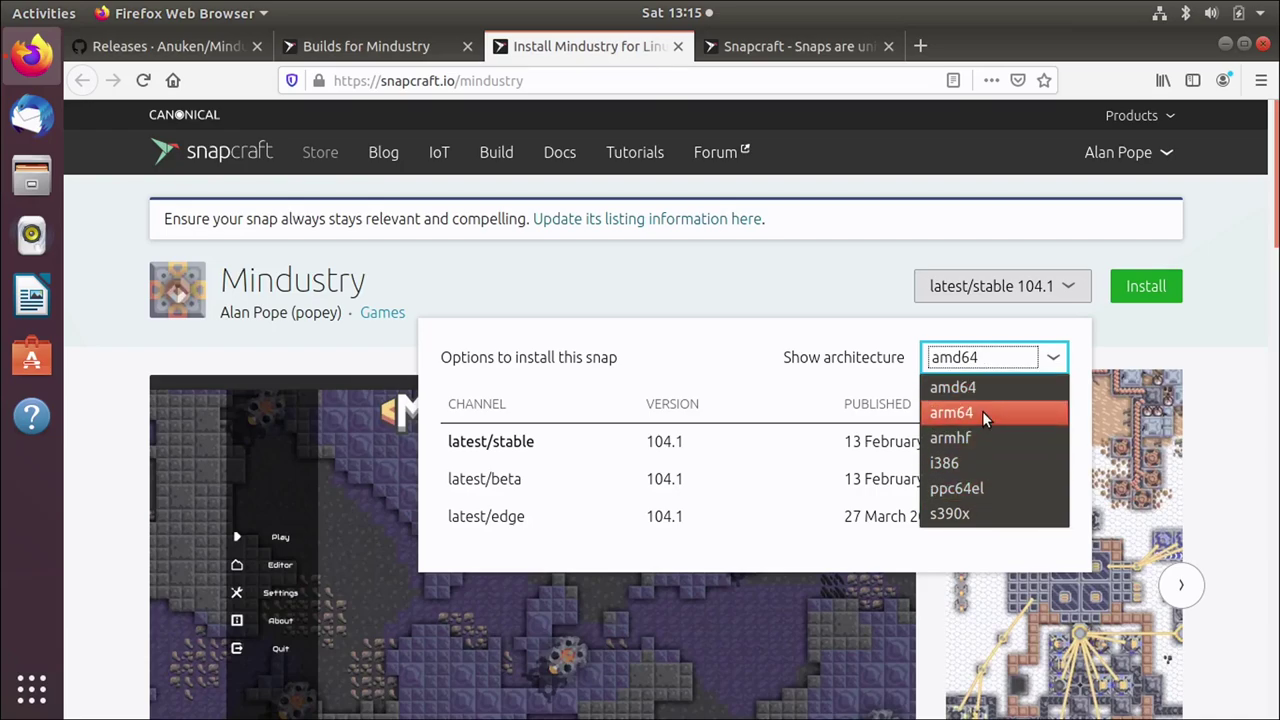
click(982, 412)
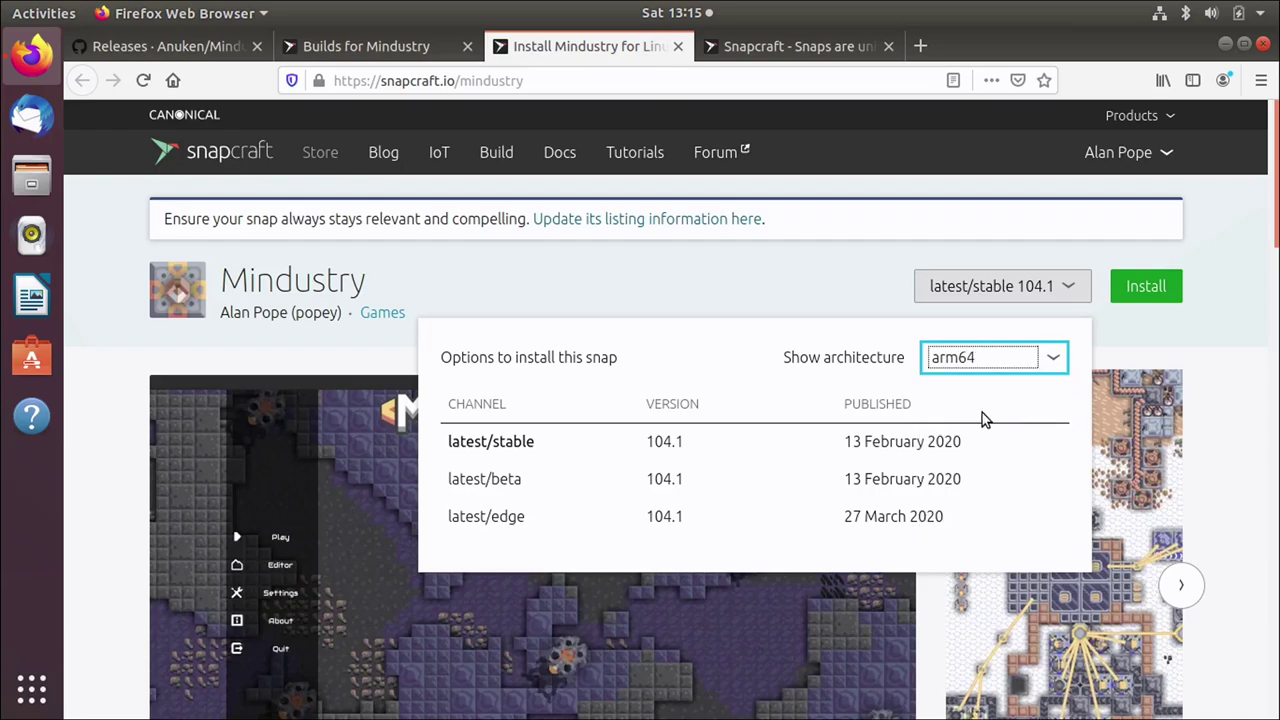
click(968, 362)
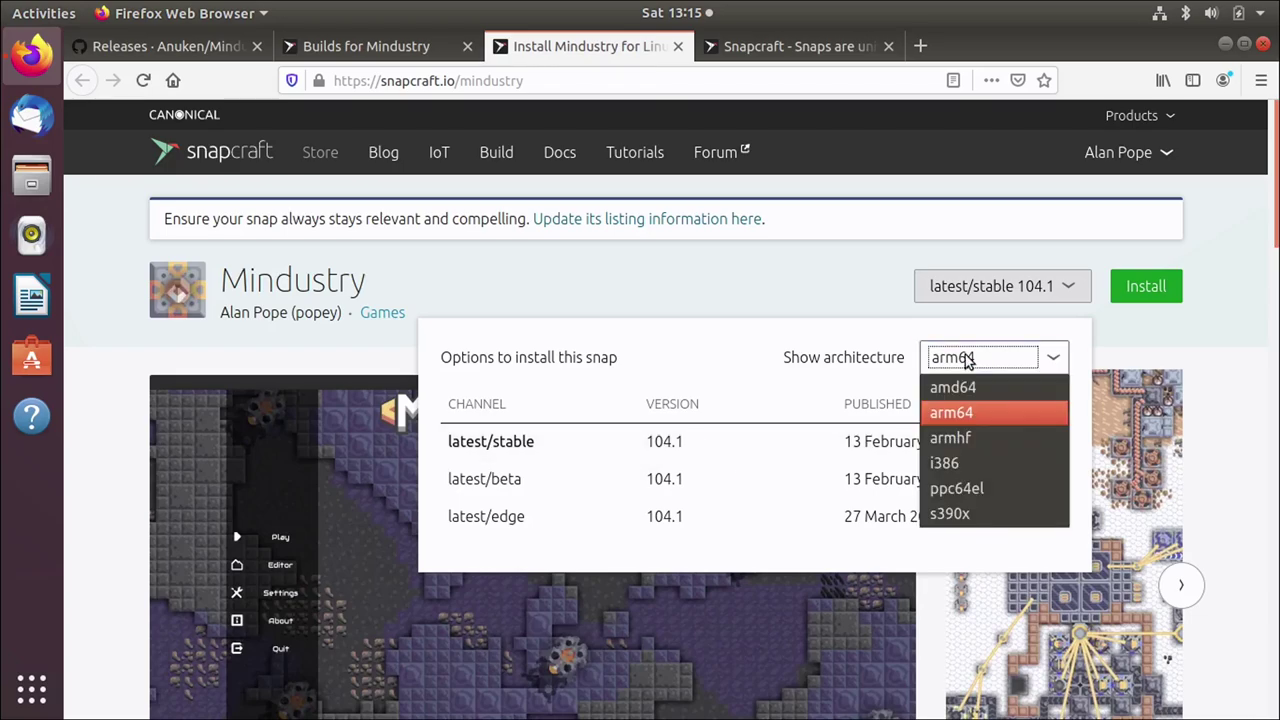
click(966, 389)
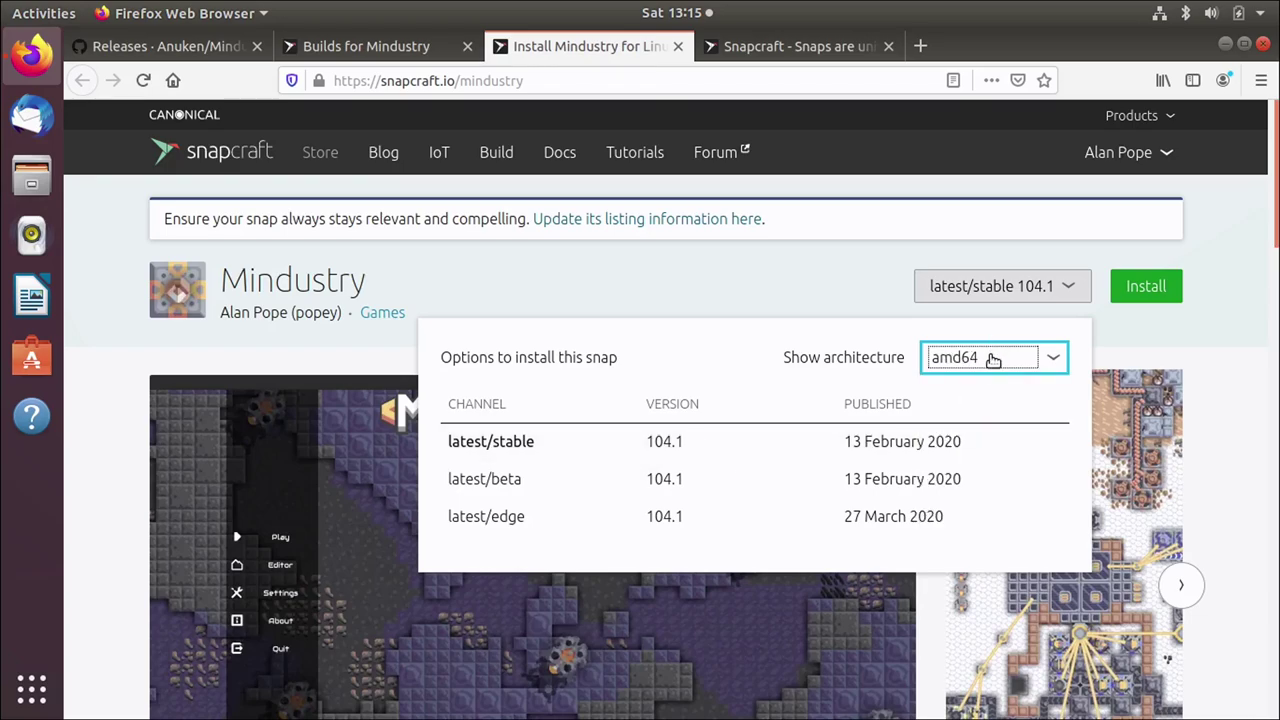
click(798, 290)
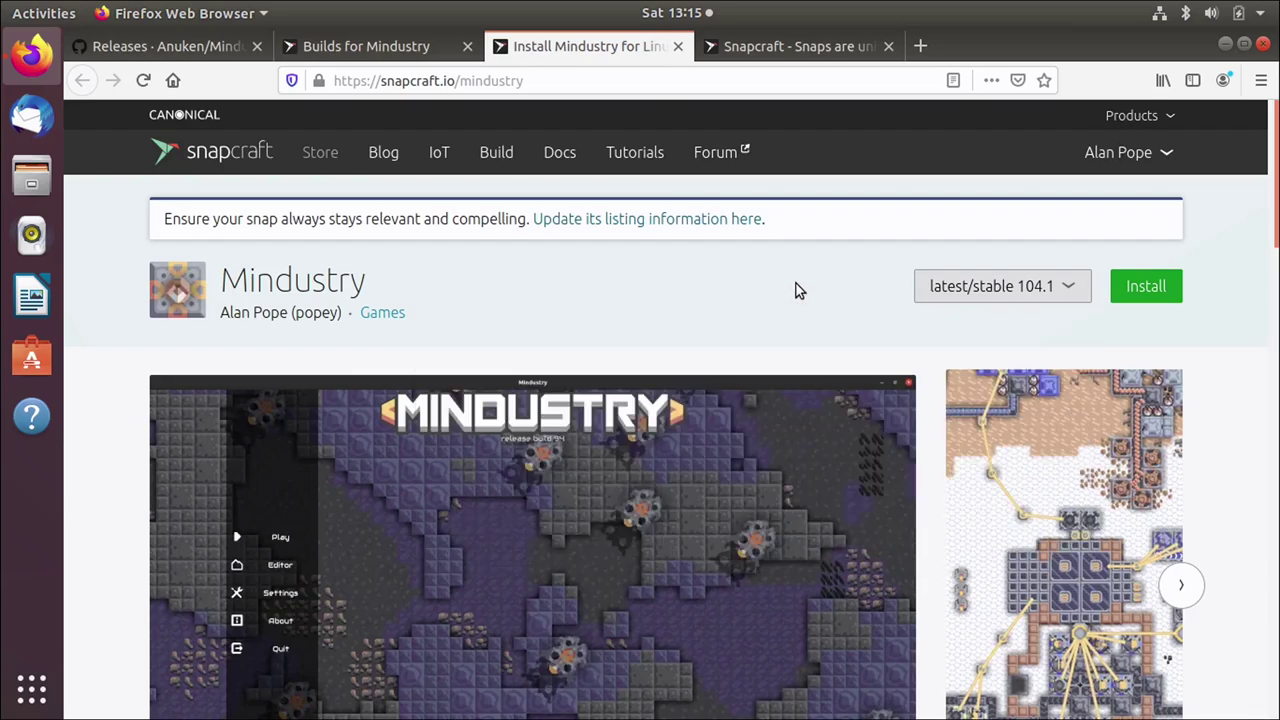
Step: From the Builds page, open the linked mindustry-snap GitHub repository in a new tab
click(396, 52)
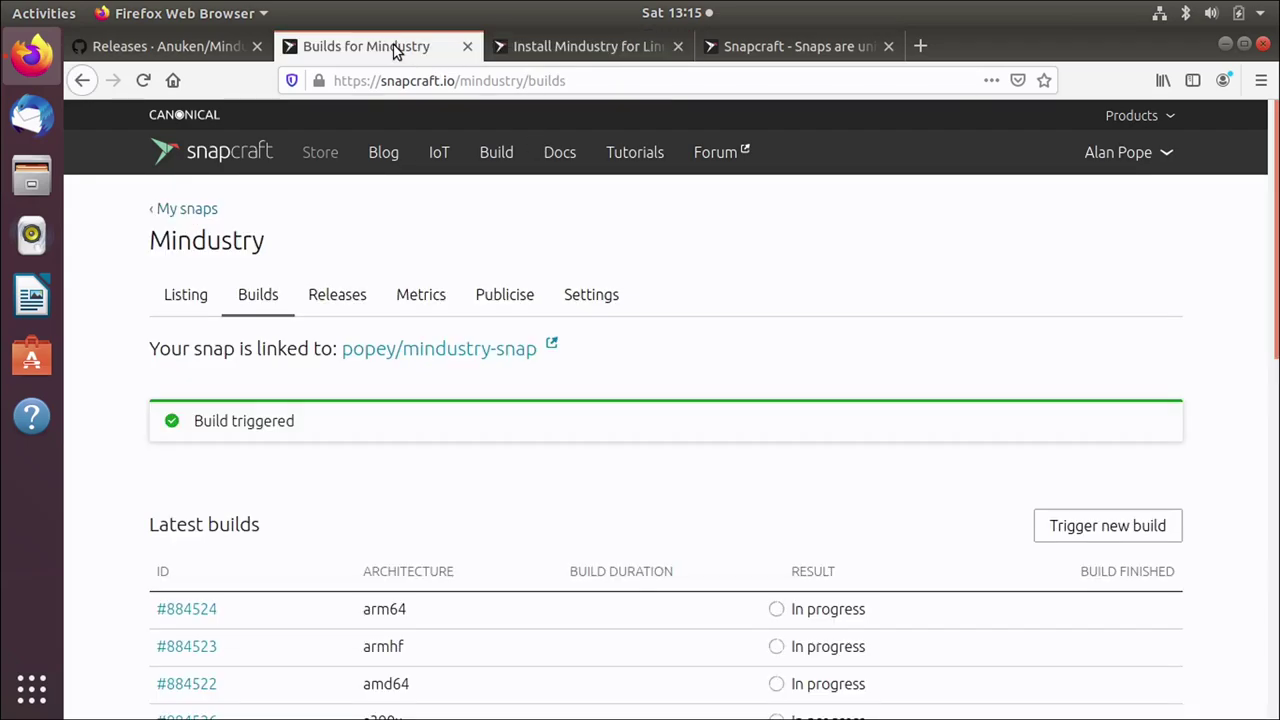
scroll(817, 450, down, 4)
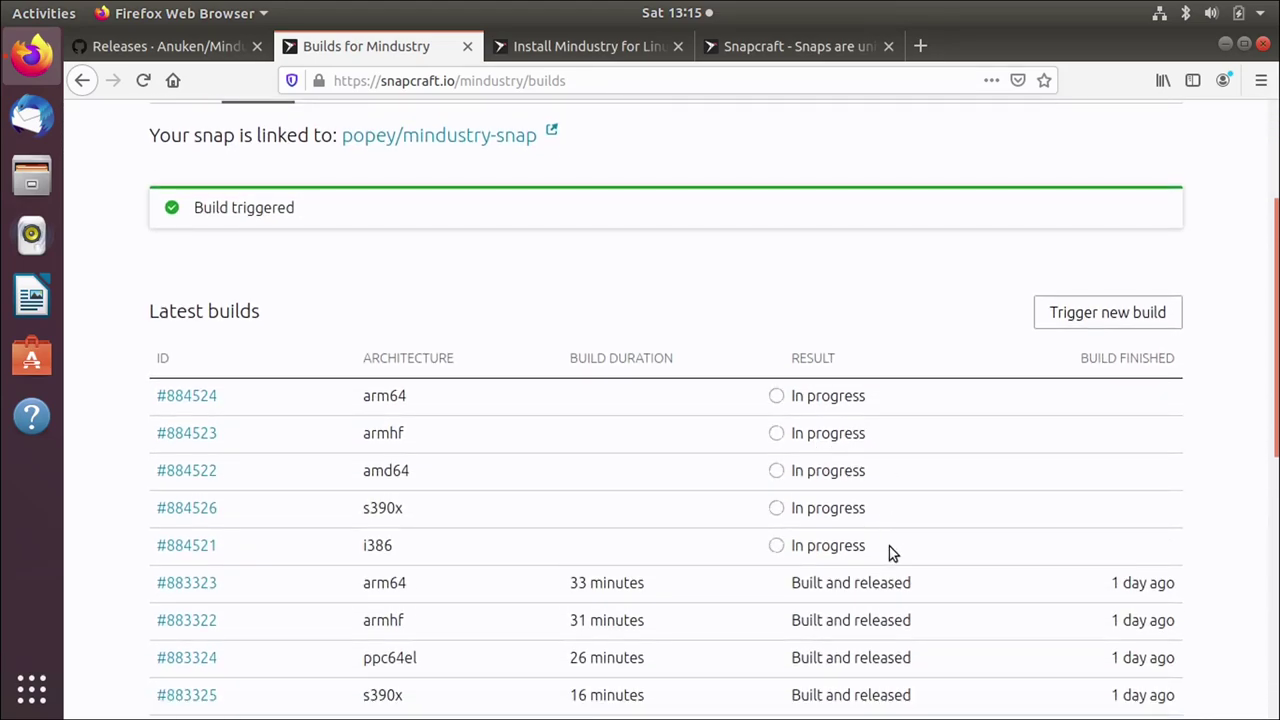
scroll(892, 553, up, 4)
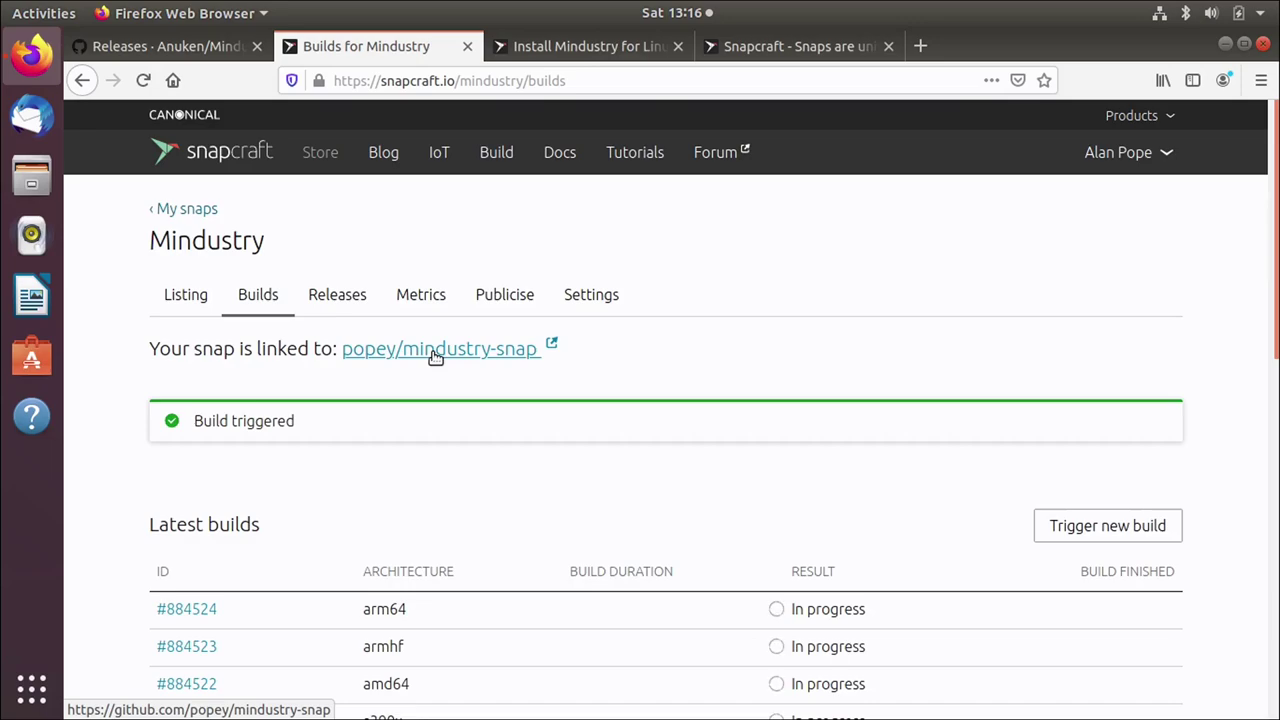
right_click(436, 357)
click(446, 364)
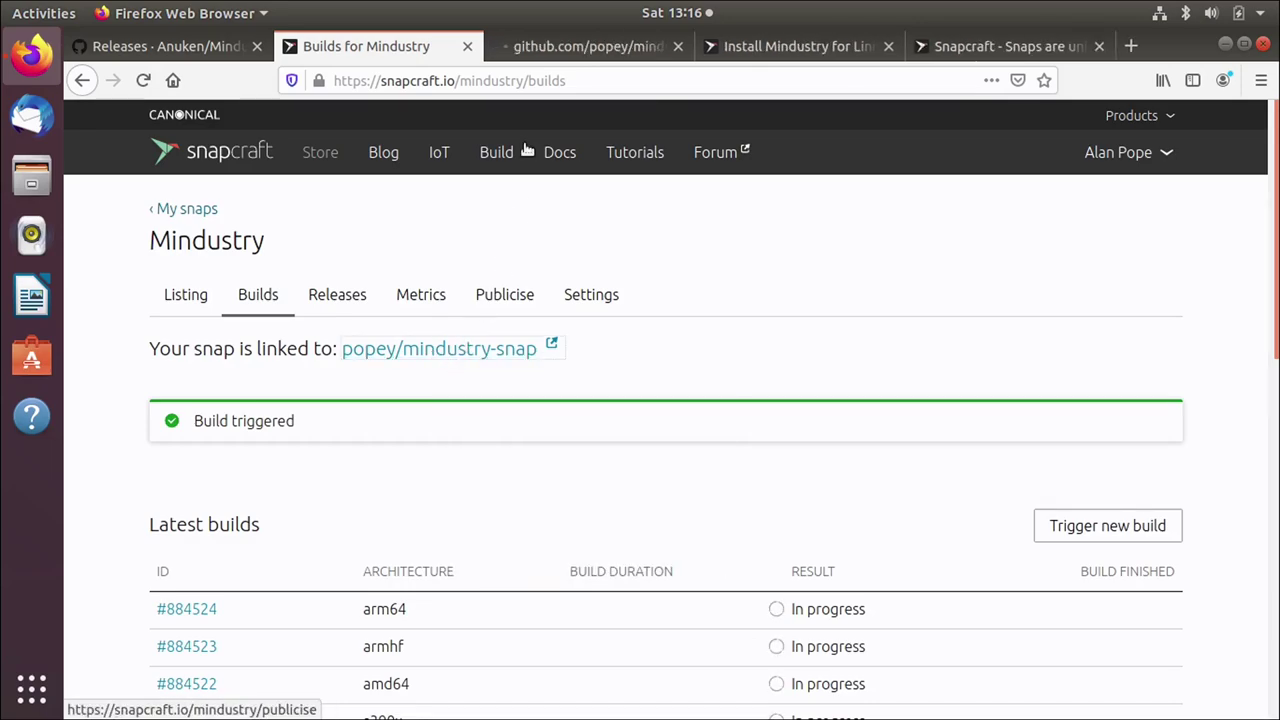
Step: Open mindustry-snap's snap/snapcraft.yaml on GitHub and enlarge the page
click(548, 52)
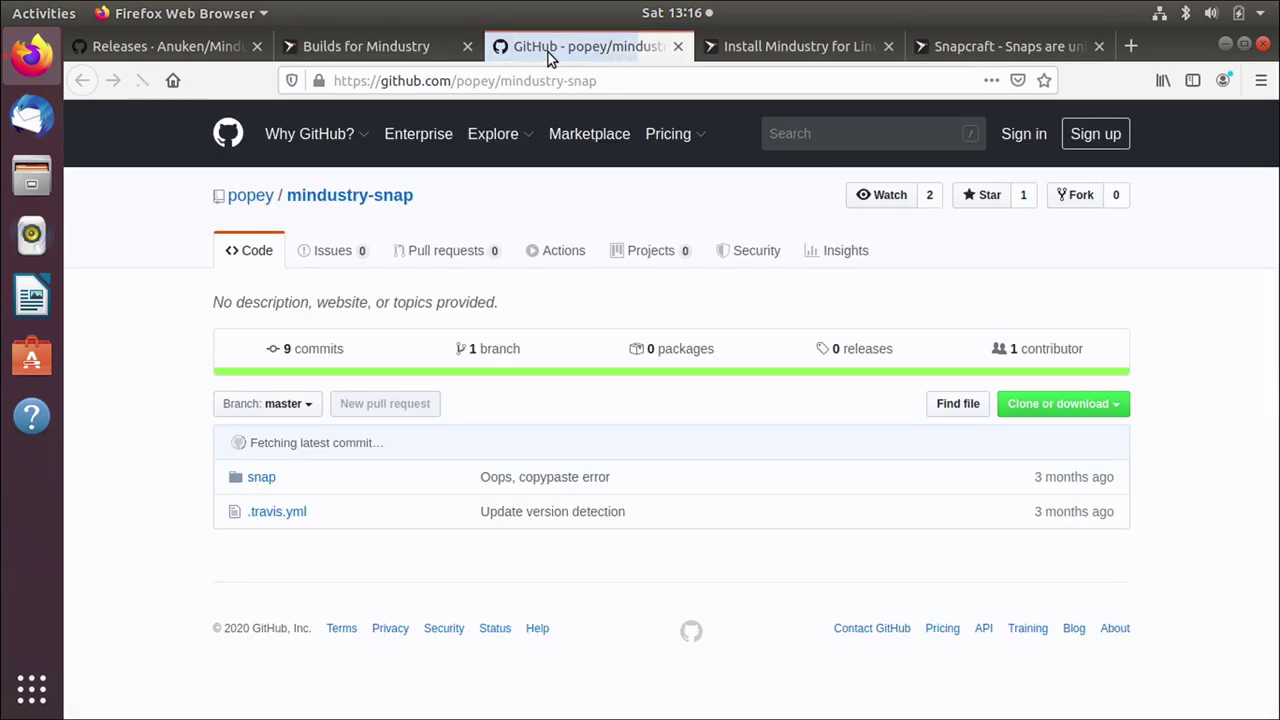
click(257, 480)
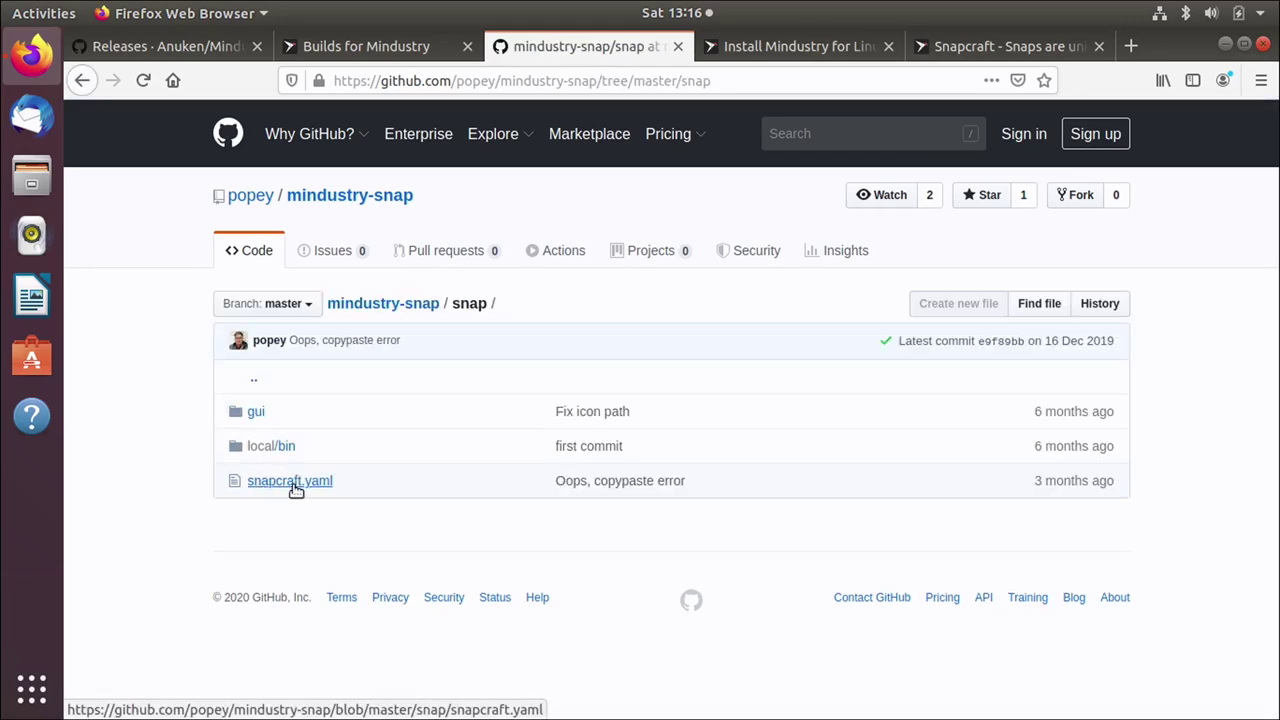
click(296, 488)
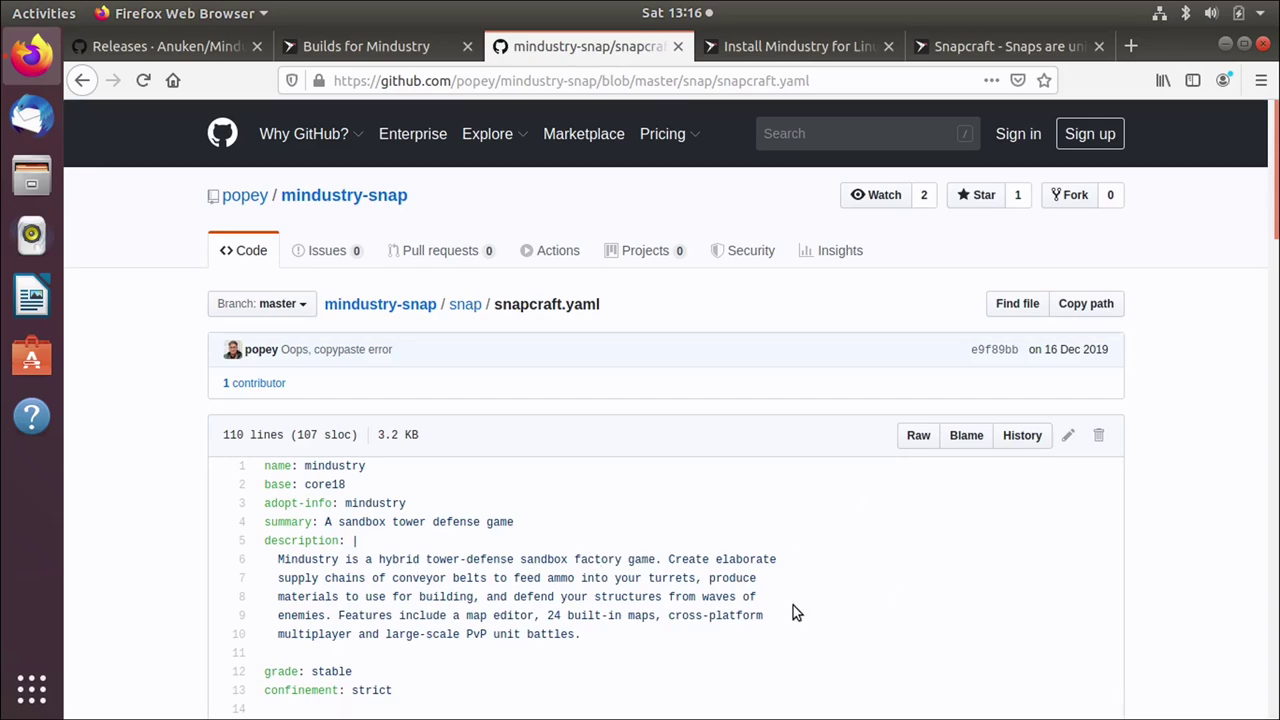
key(ctrl+plus)
key(ctrl+plus)
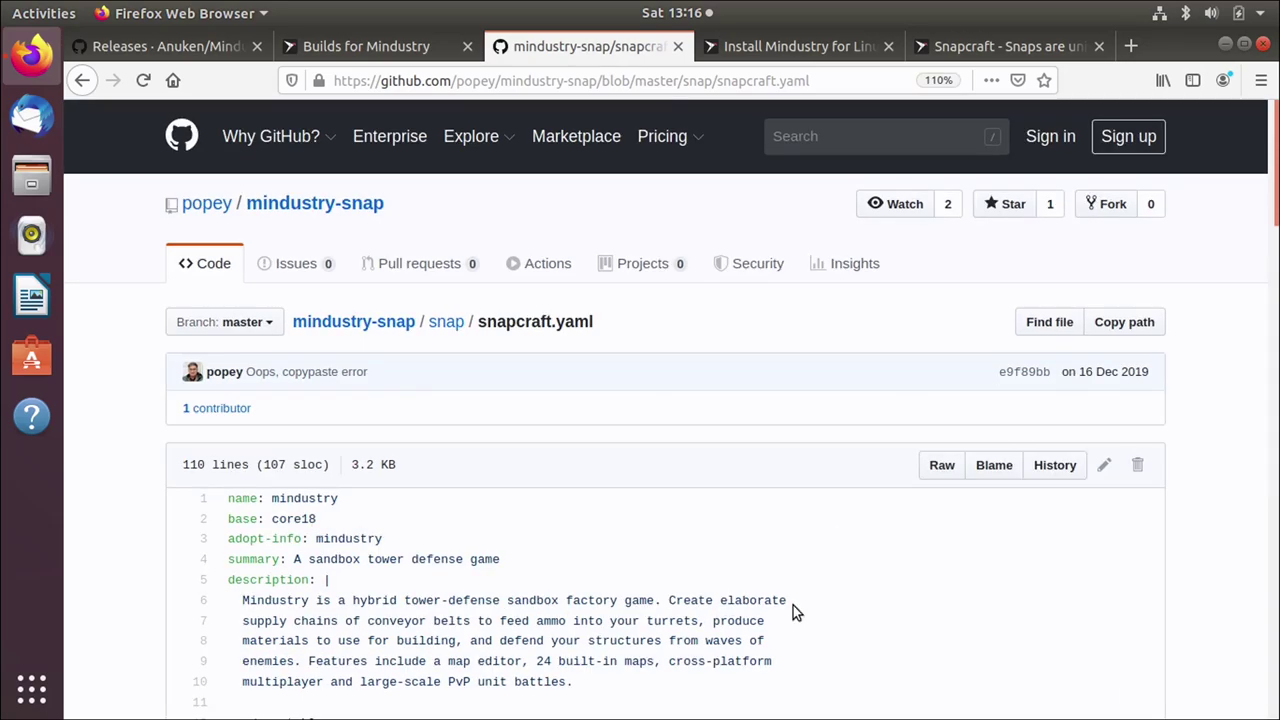
Step: Go over the snap metadata lines and the apps section
scroll(745, 620, down, 3)
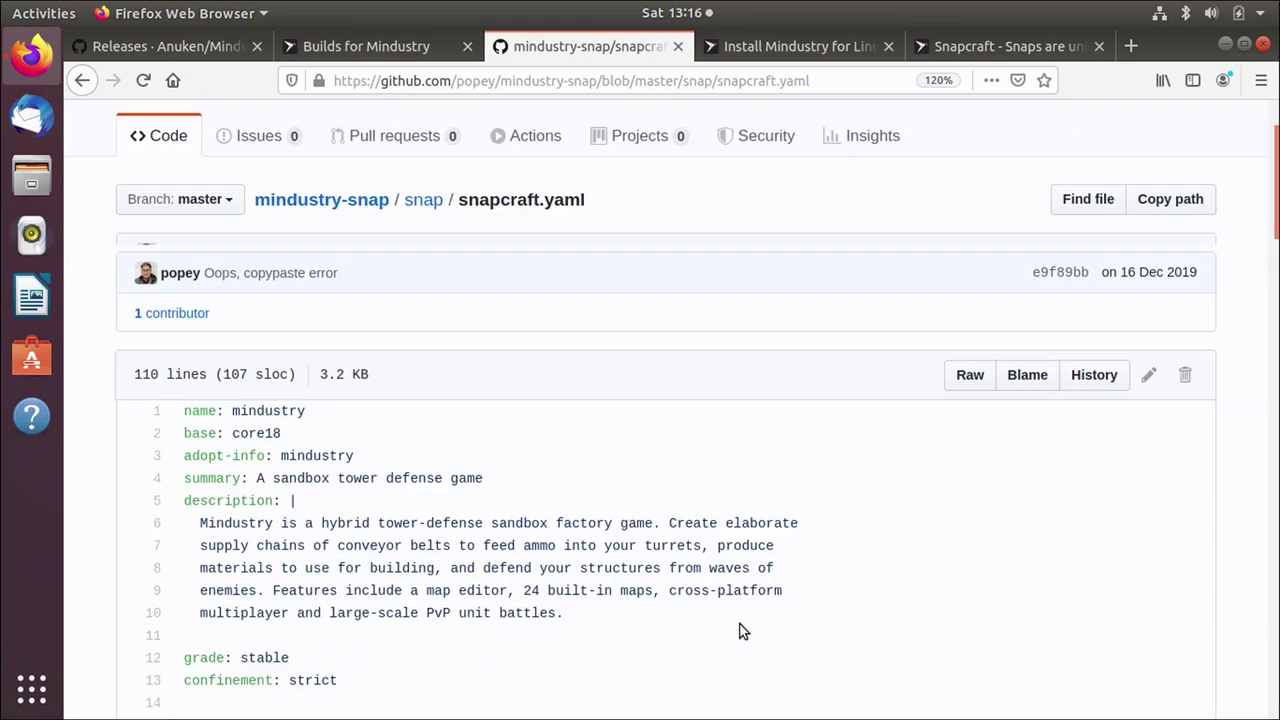
drag(676, 549, 183, 343)
click(519, 476)
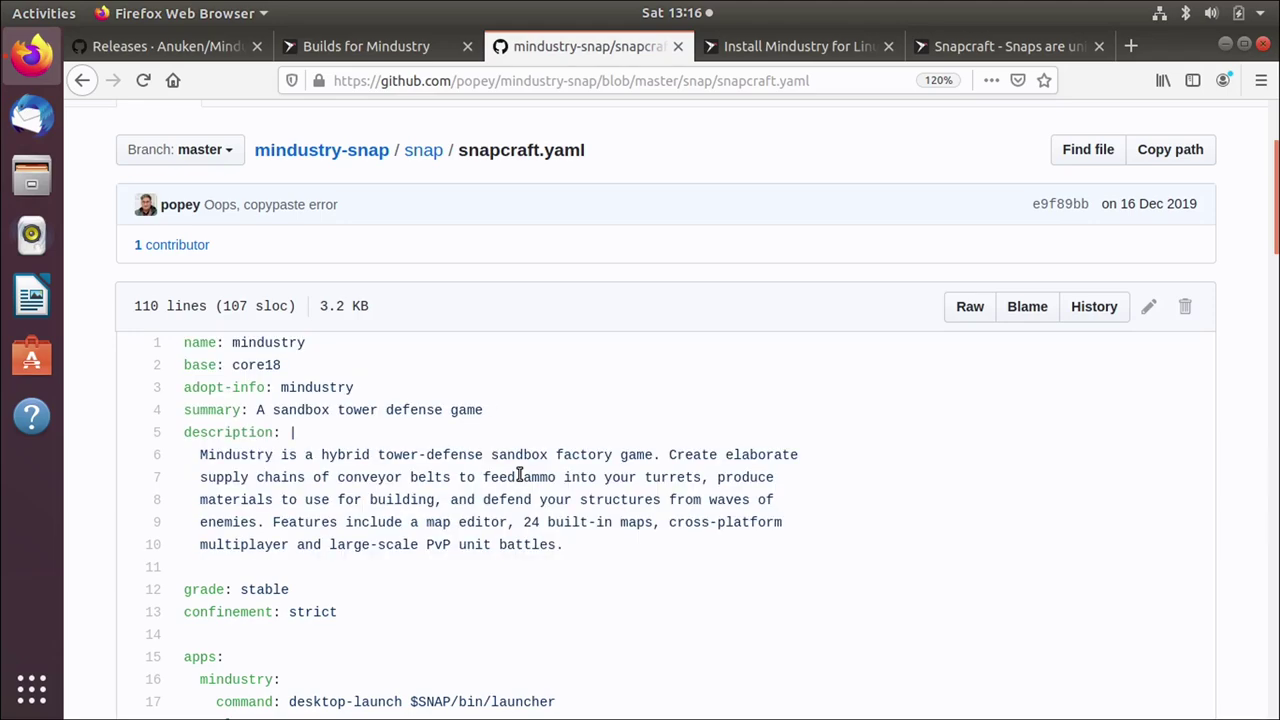
scroll(519, 478, down, 4)
scroll(518, 480, down, 2)
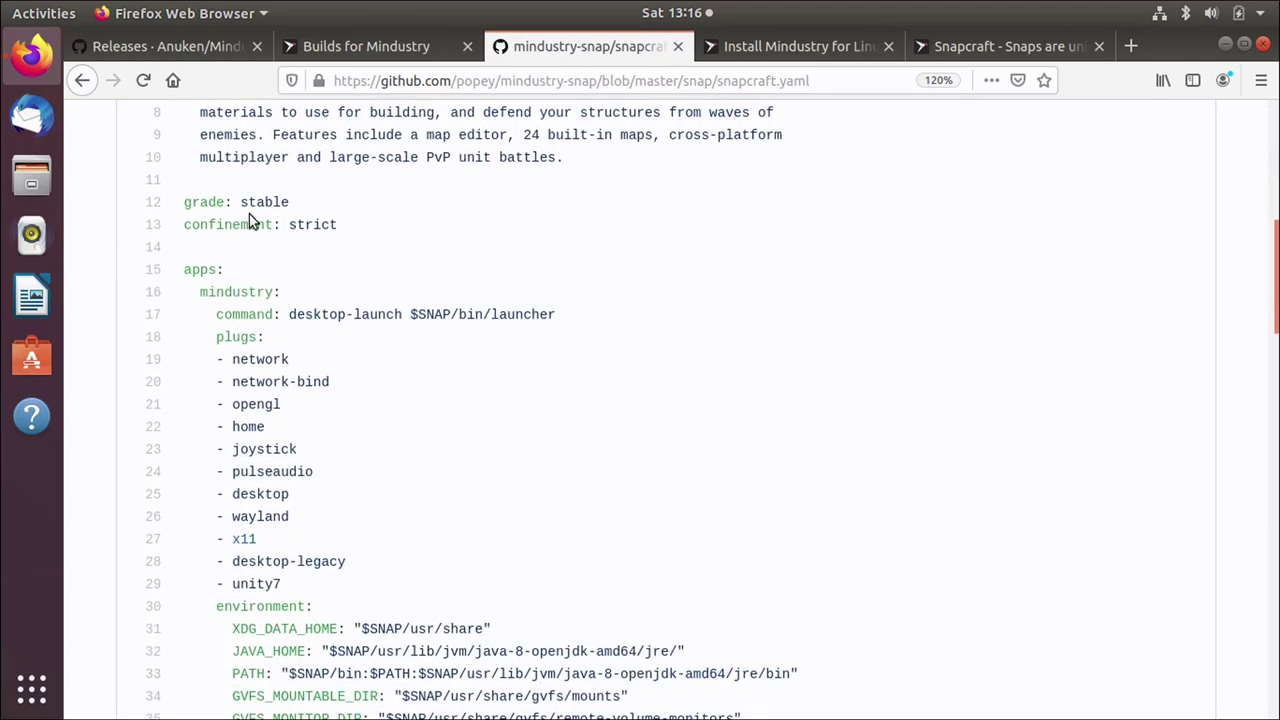
drag(193, 246, 446, 611)
click(443, 486)
Step: Examine the parts section: the build-trigger source and the mindustry part's [desktop-gtk2] dependency
scroll(443, 486, down, 5)
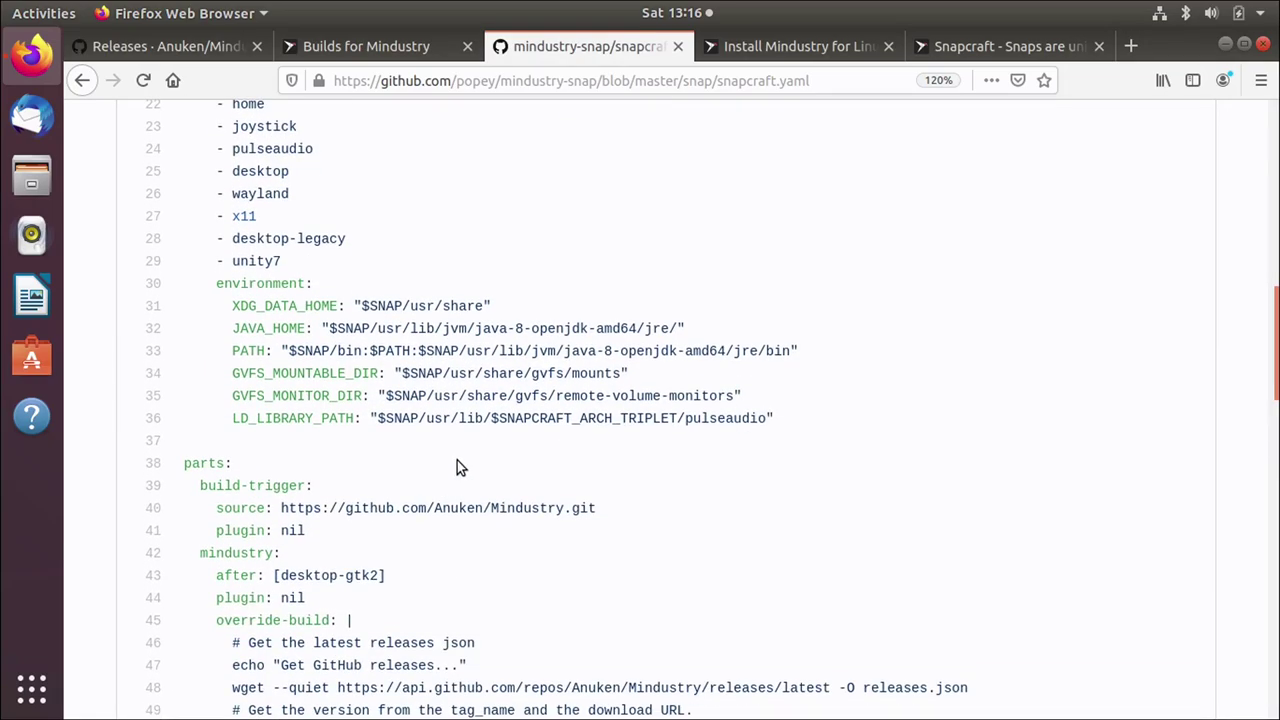
scroll(457, 467, down, 5)
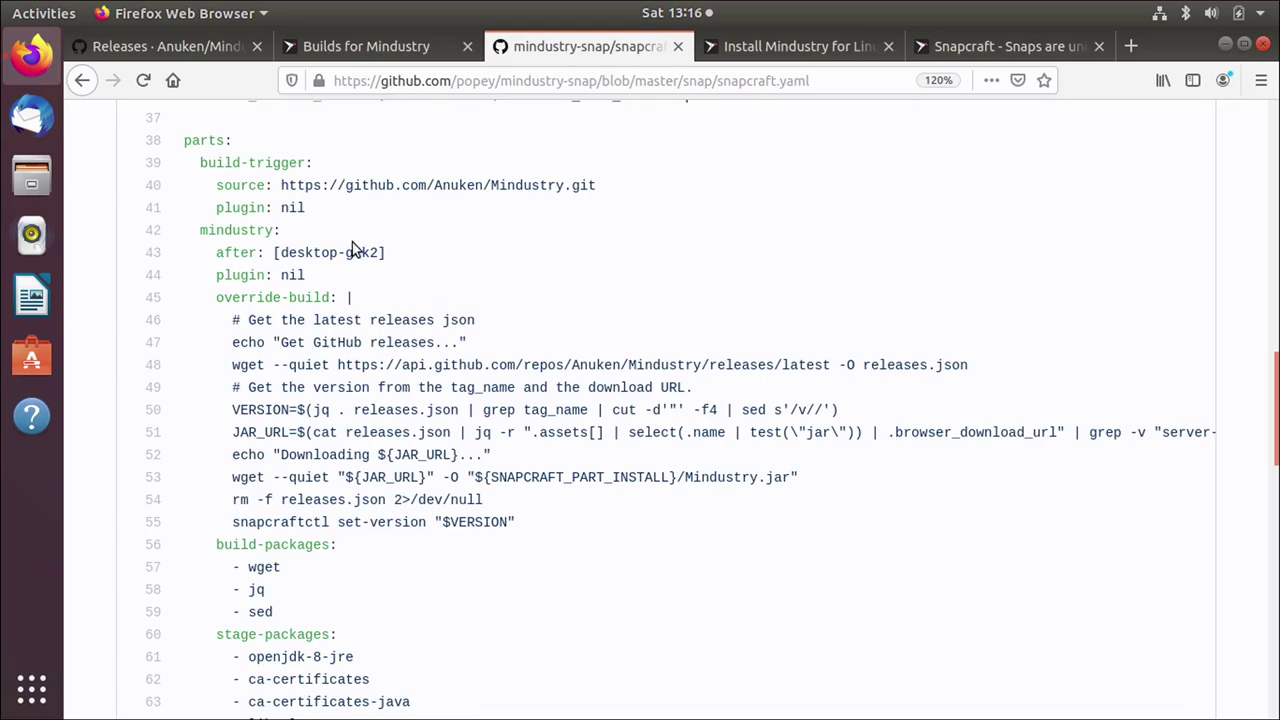
drag(181, 140, 221, 141)
click(253, 140)
drag(184, 153, 177, 211)
click(222, 166)
double_click(226, 229)
drag(280, 252, 385, 252)
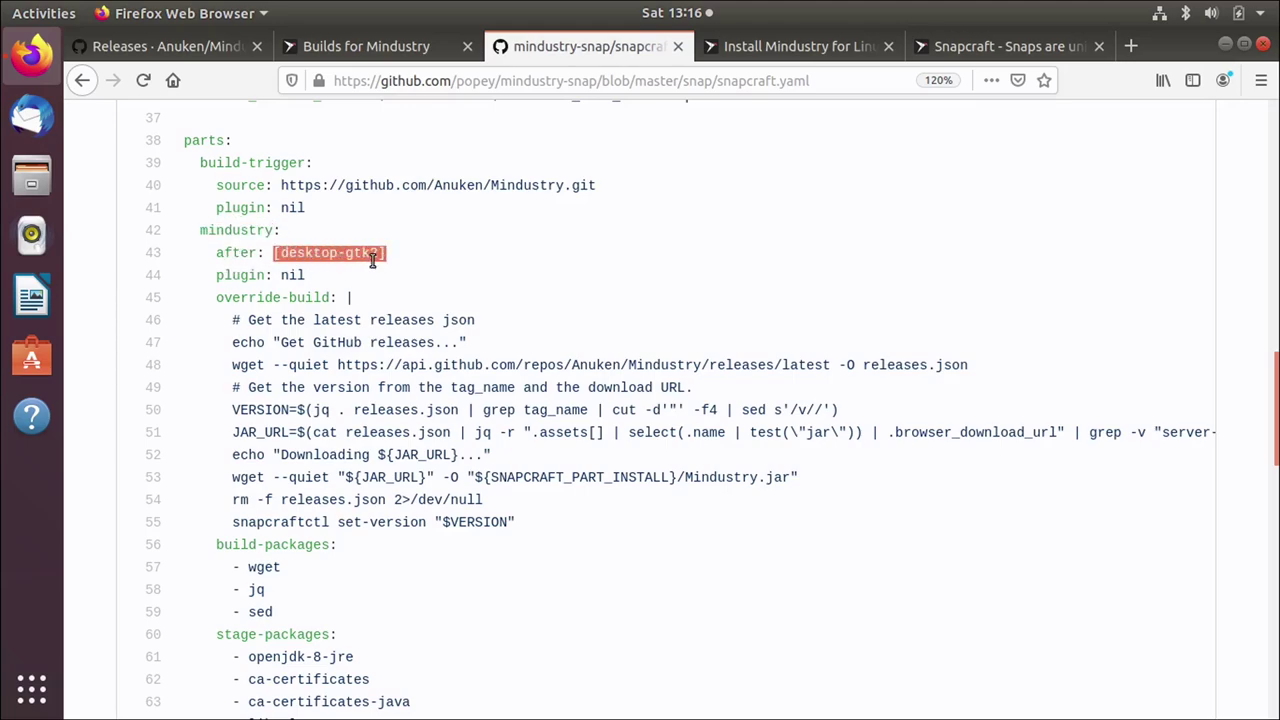
click(410, 254)
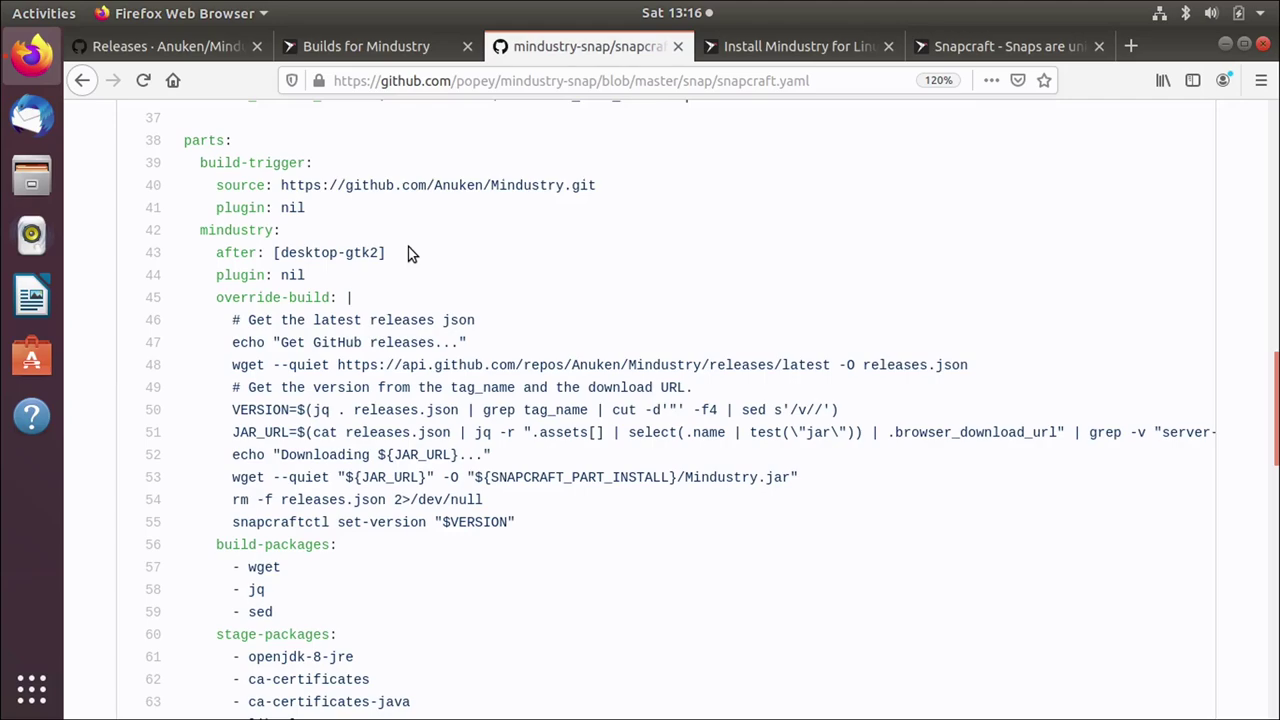
Step: Inspect the desktop-gtk2 part further down the file
scroll(410, 256, down, 8)
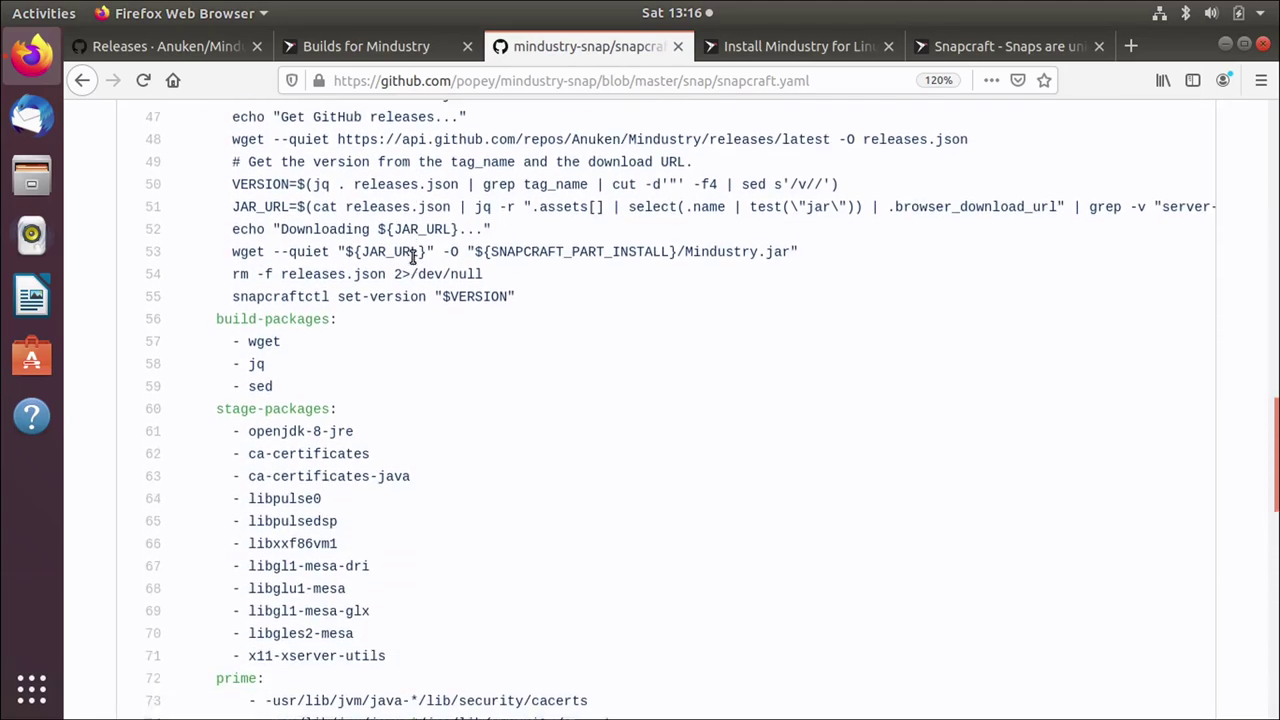
scroll(349, 416, down, 3)
scroll(349, 416, down, 2)
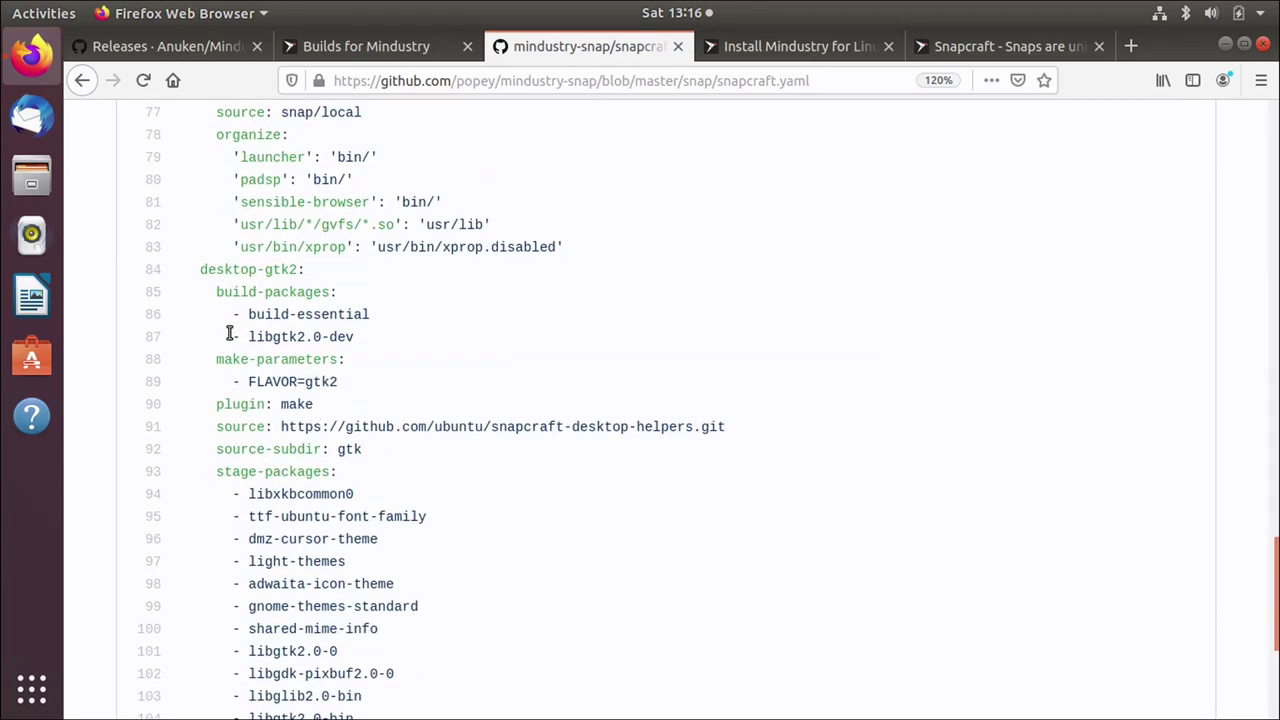
drag(200, 269, 360, 449)
click(424, 340)
scroll(424, 341, up, 9)
scroll(424, 341, up, 4)
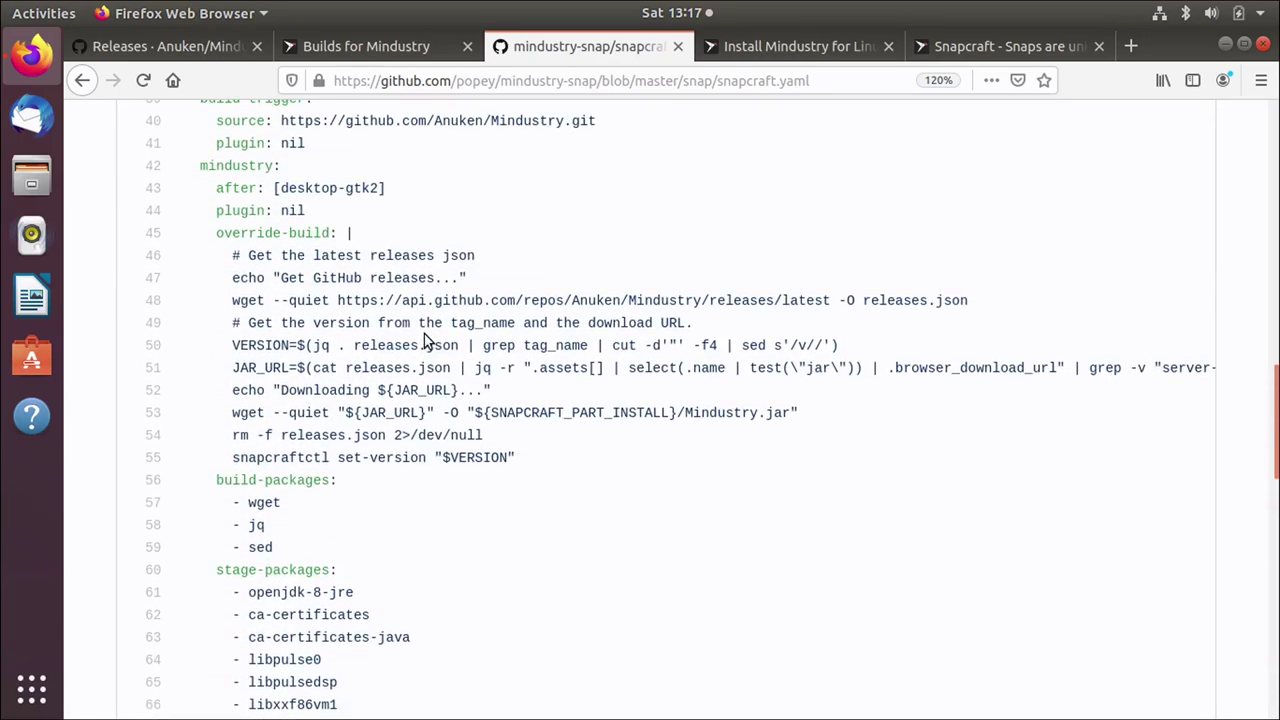
scroll(424, 341, up, 1)
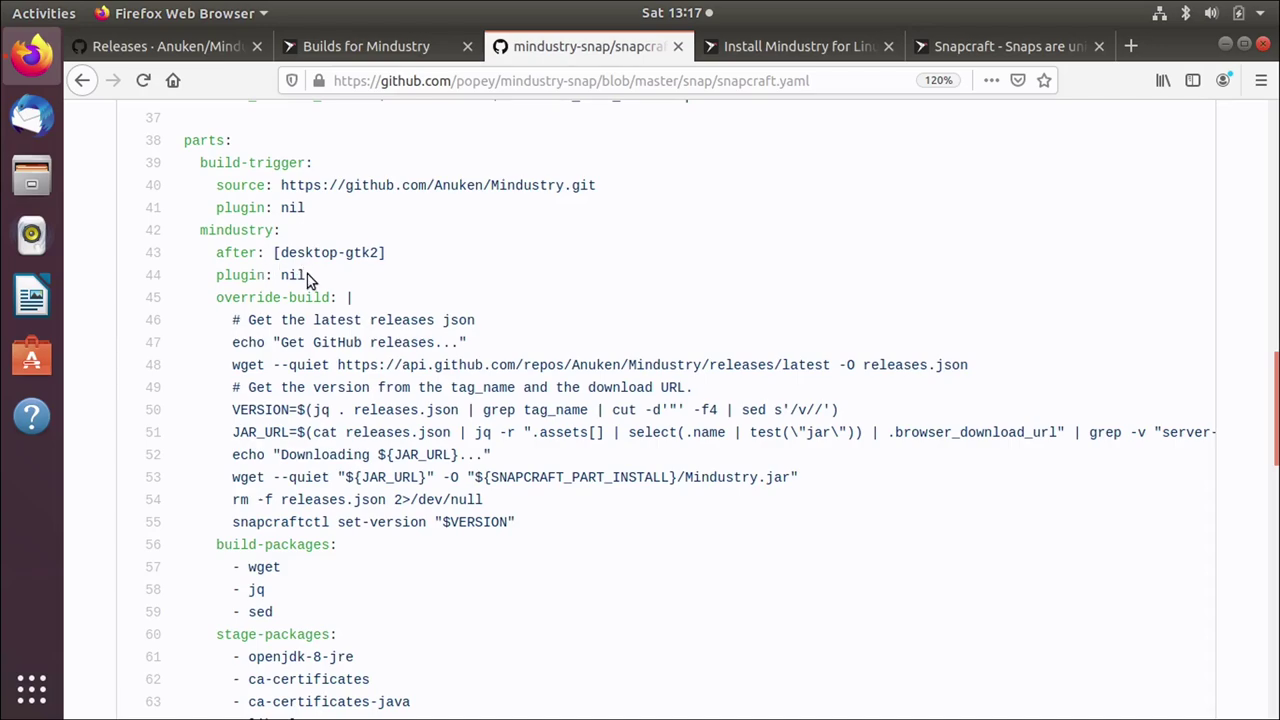
double_click(281, 275)
click(345, 277)
drag(306, 277, 280, 277)
click(358, 280)
drag(346, 294, 127, 290)
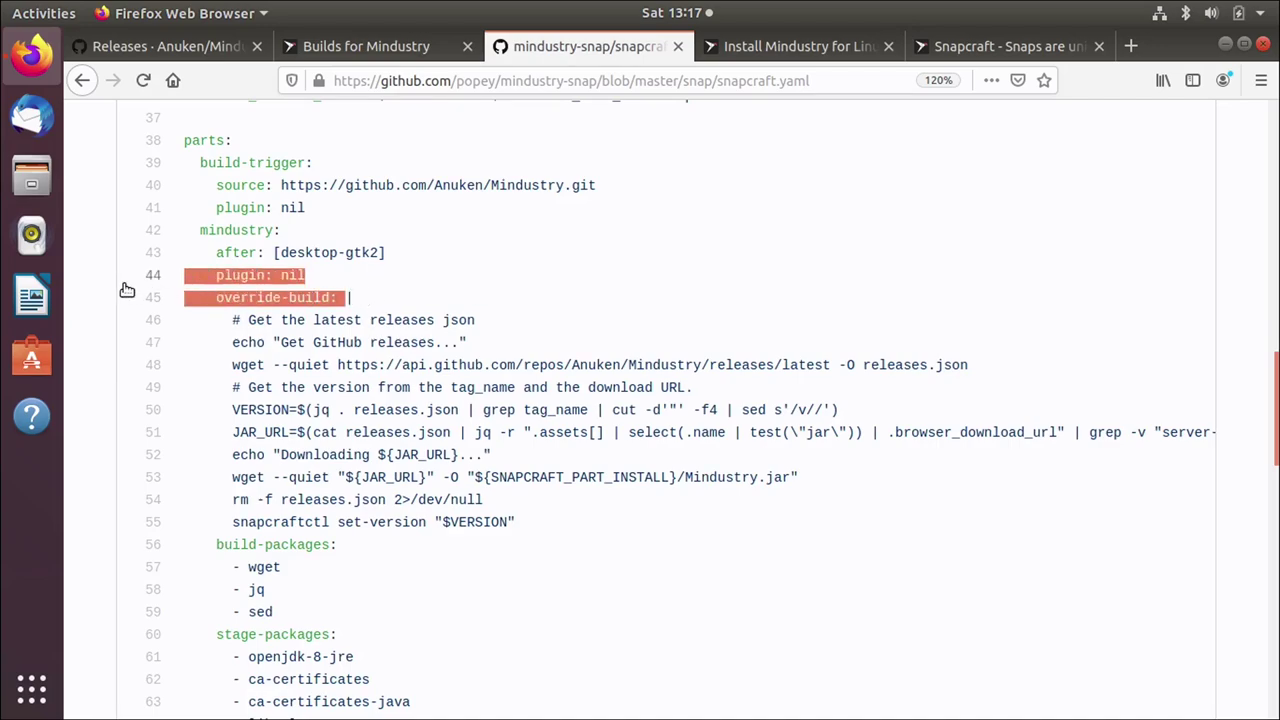
click(208, 232)
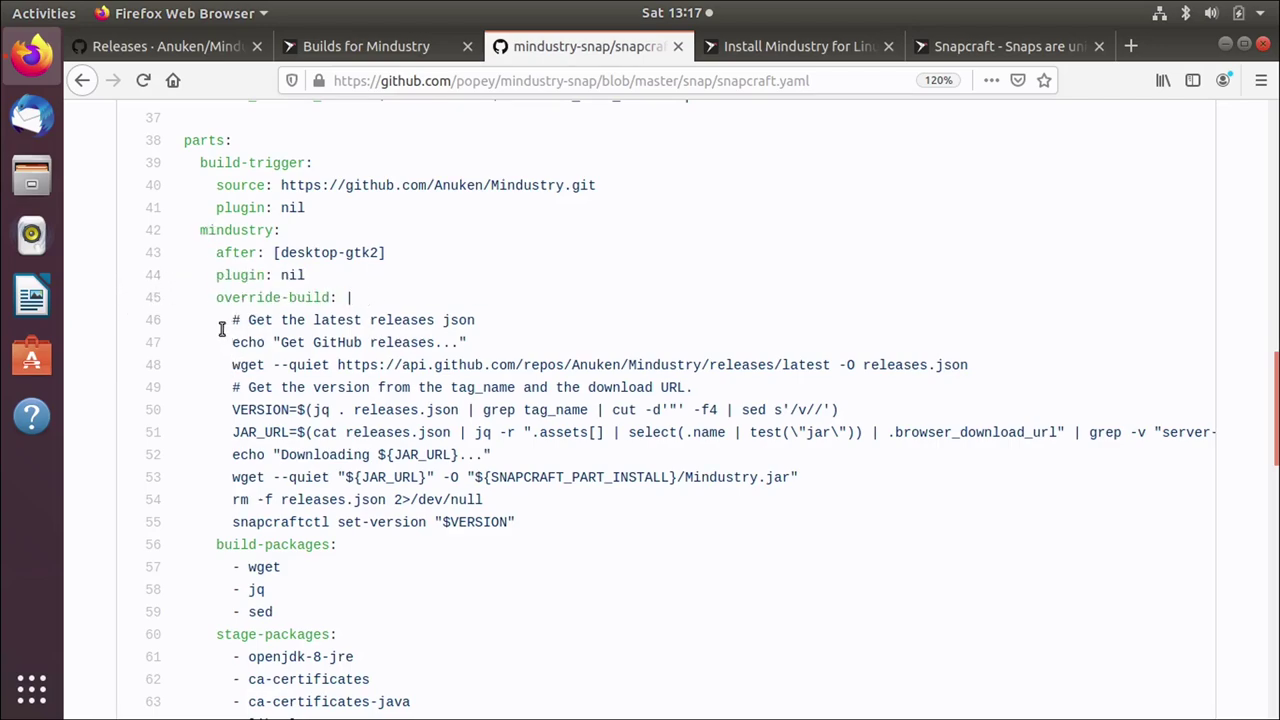
drag(178, 316, 214, 527)
click(480, 370)
double_click(265, 566)
triple_click(247, 546)
double_click(257, 570)
click(258, 366)
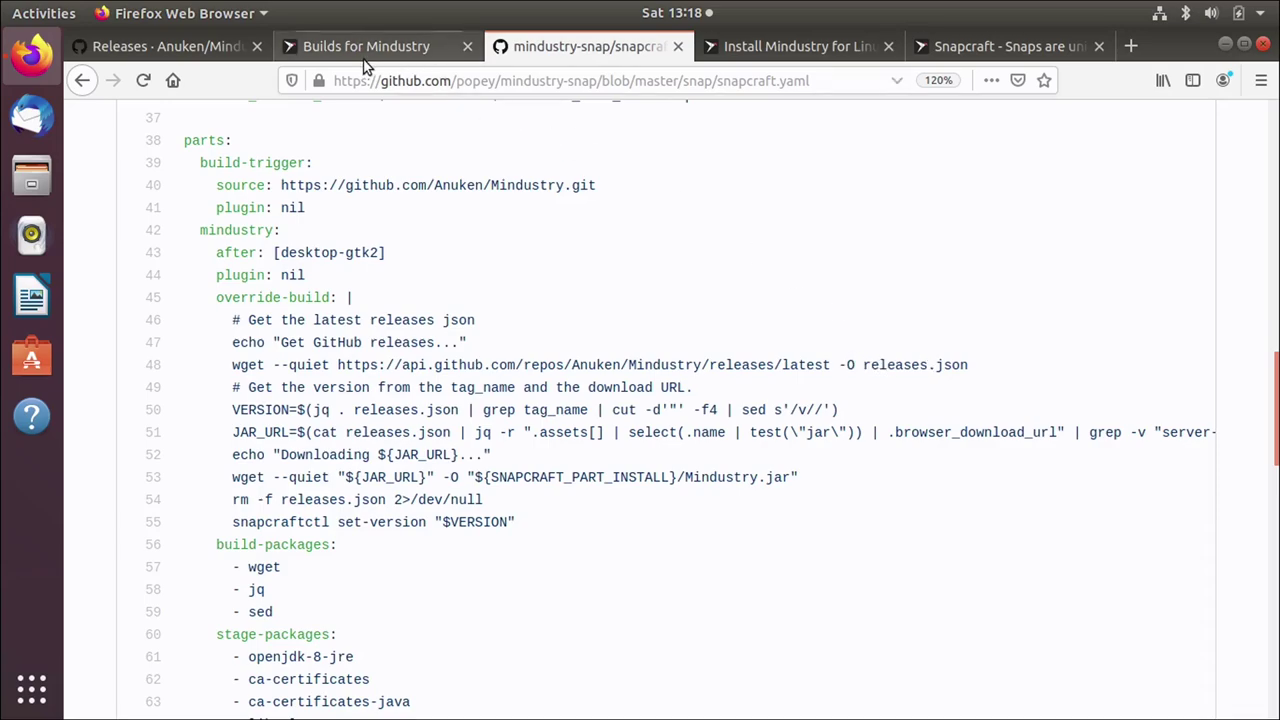
Step: Compare the releases page with the line 50 VERSION command, whose jq and sed strip the v prefix
click(176, 57)
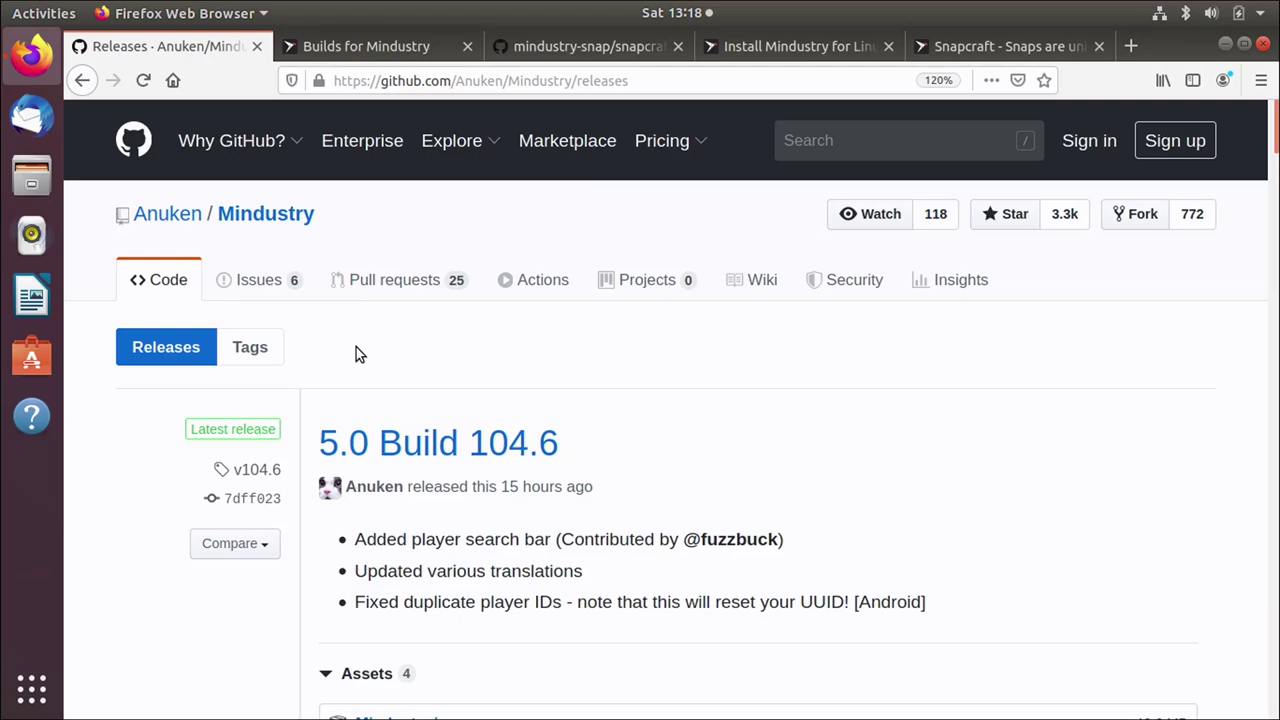
click(608, 50)
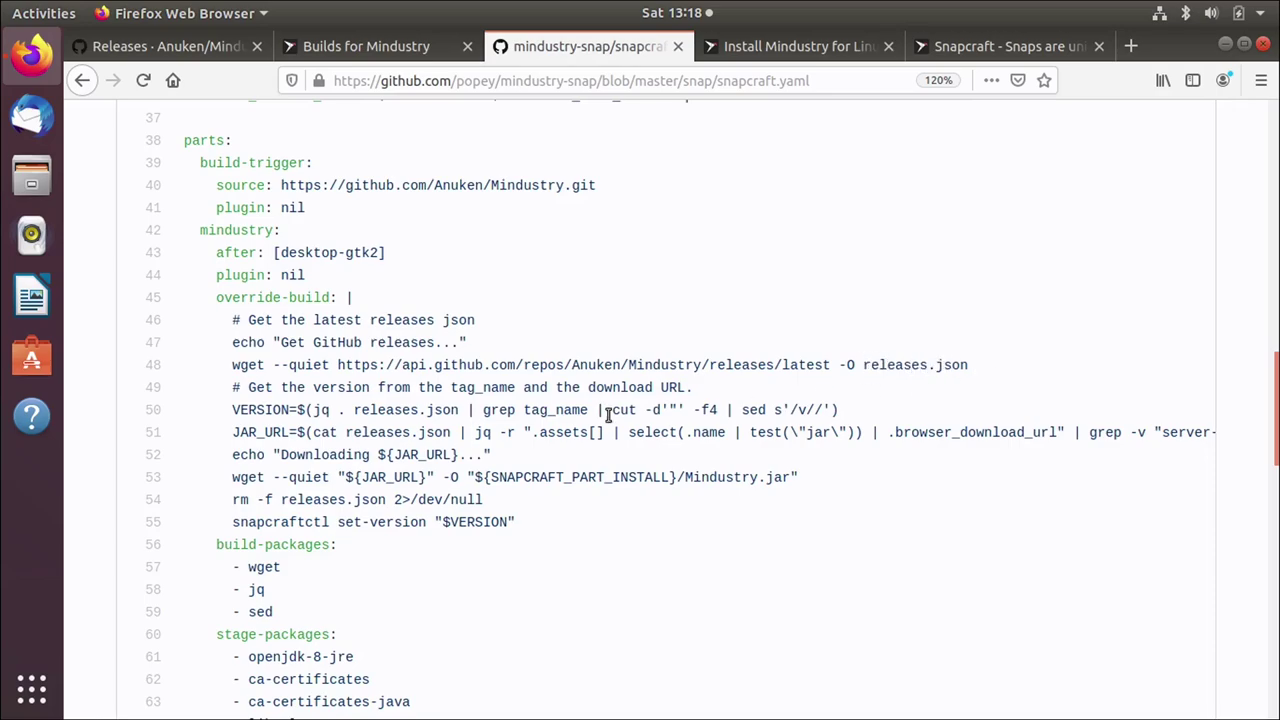
drag(312, 409, 340, 409)
drag(285, 591, 248, 591)
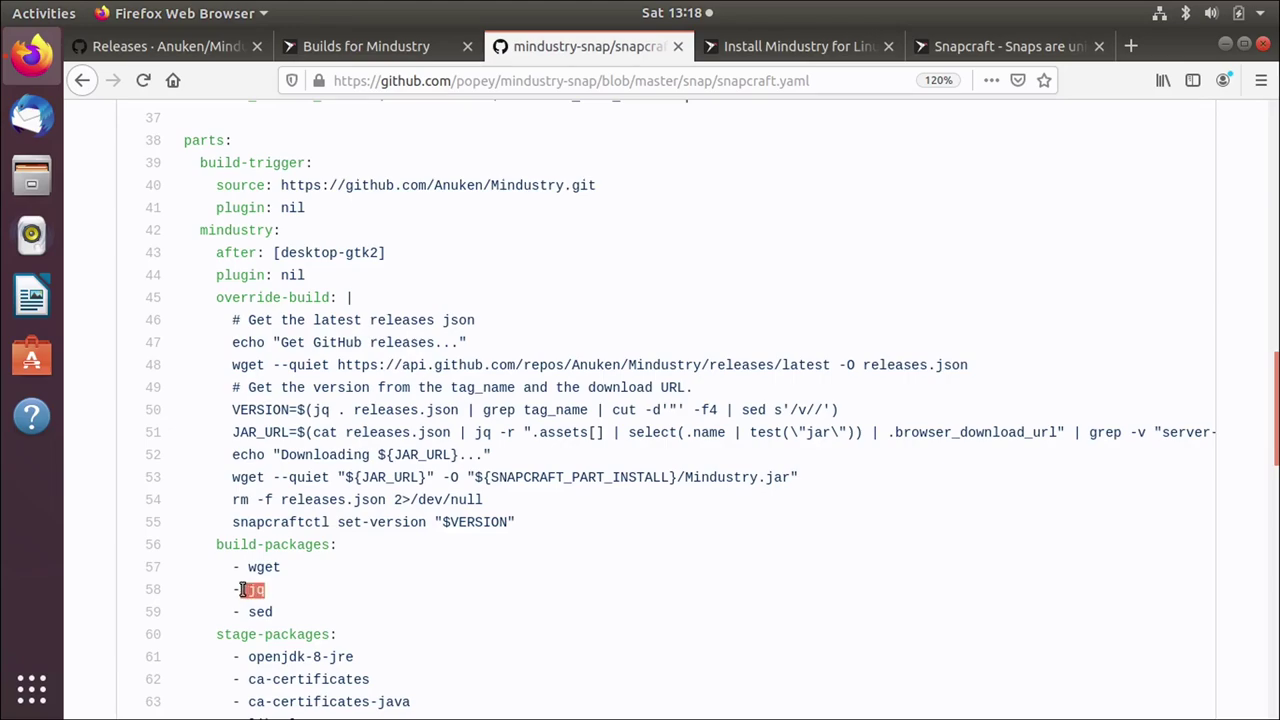
click(417, 409)
drag(229, 411, 307, 411)
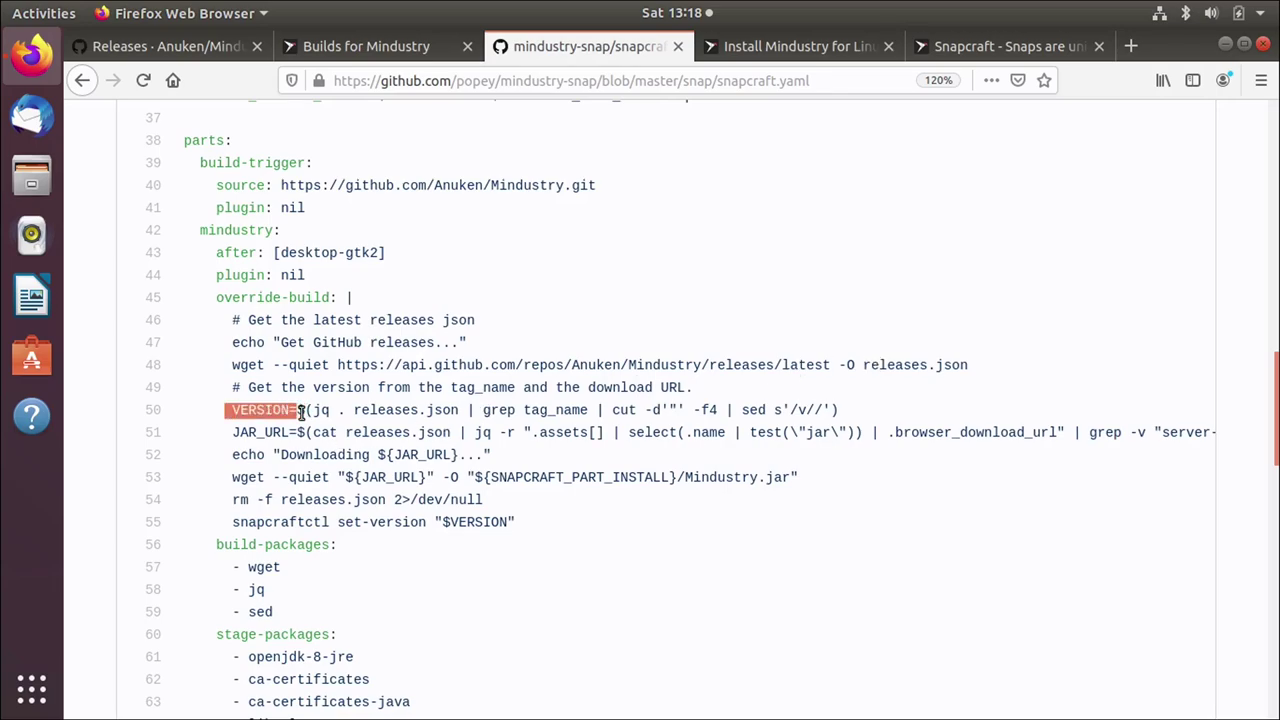
drag(767, 410, 833, 411)
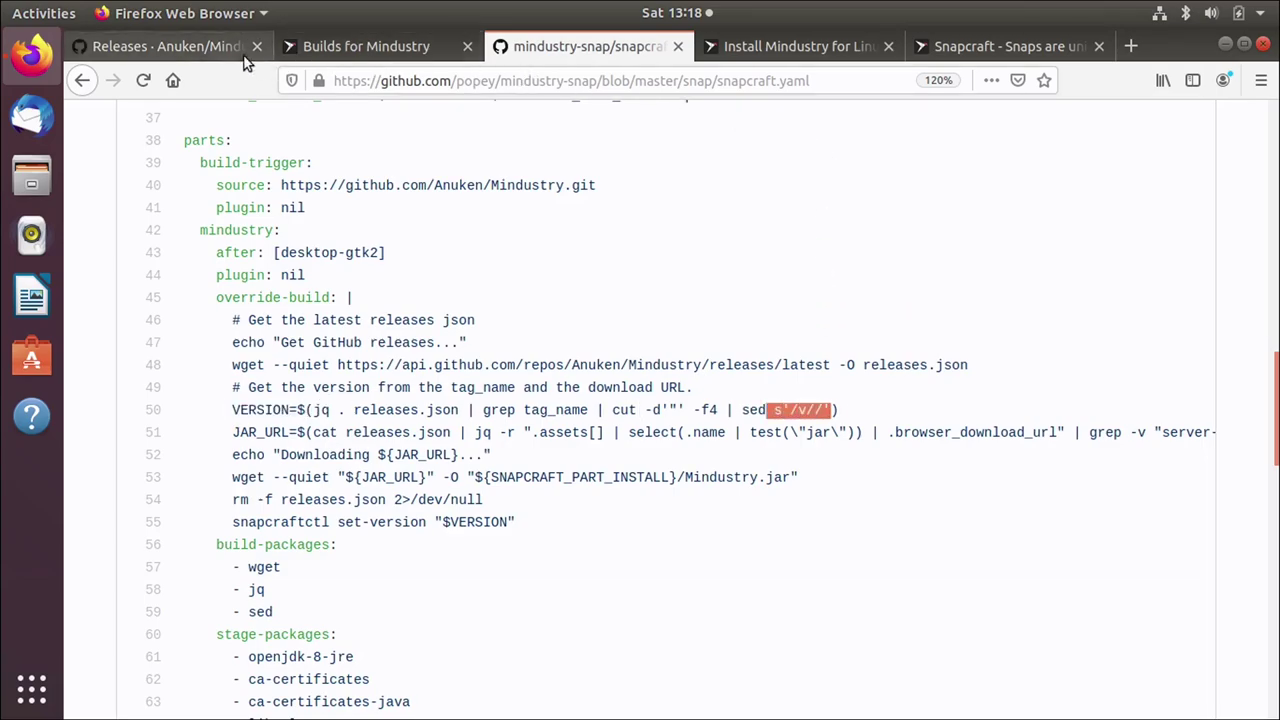
click(192, 48)
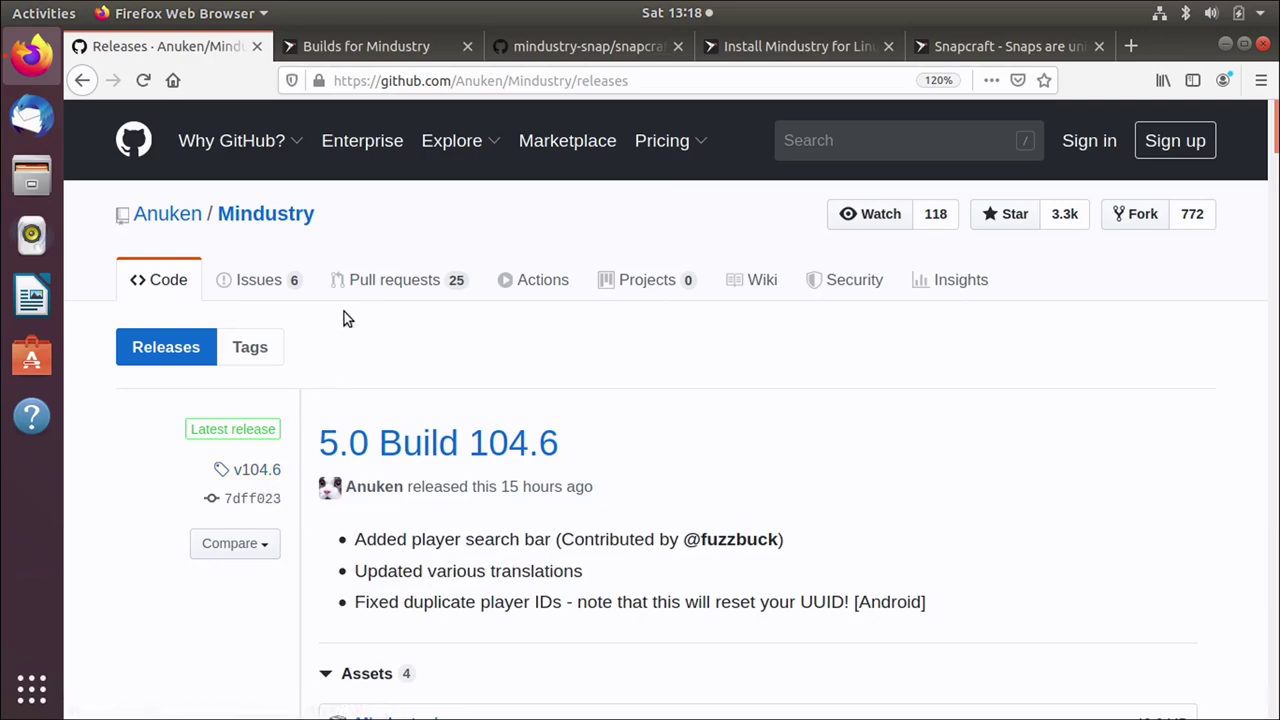
Step: Check the in-progress builds and store page, then point out sed's two uses in snapcraft.yaml
click(364, 46)
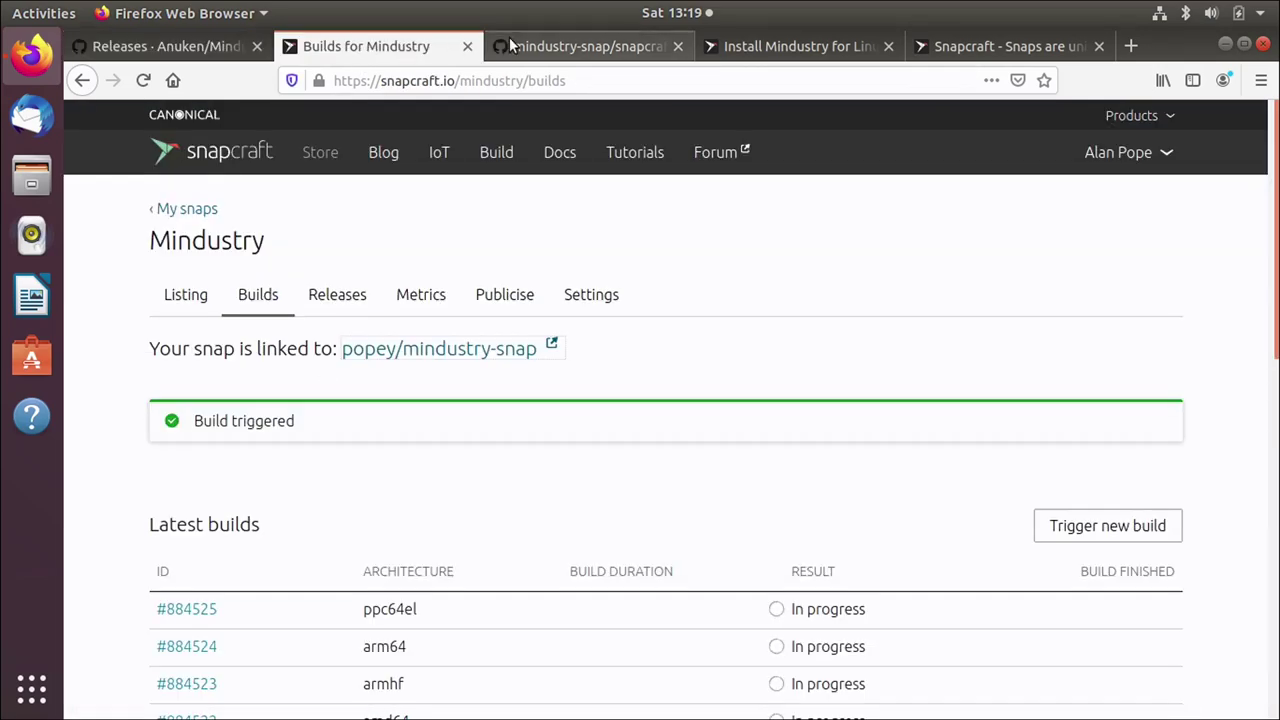
click(748, 48)
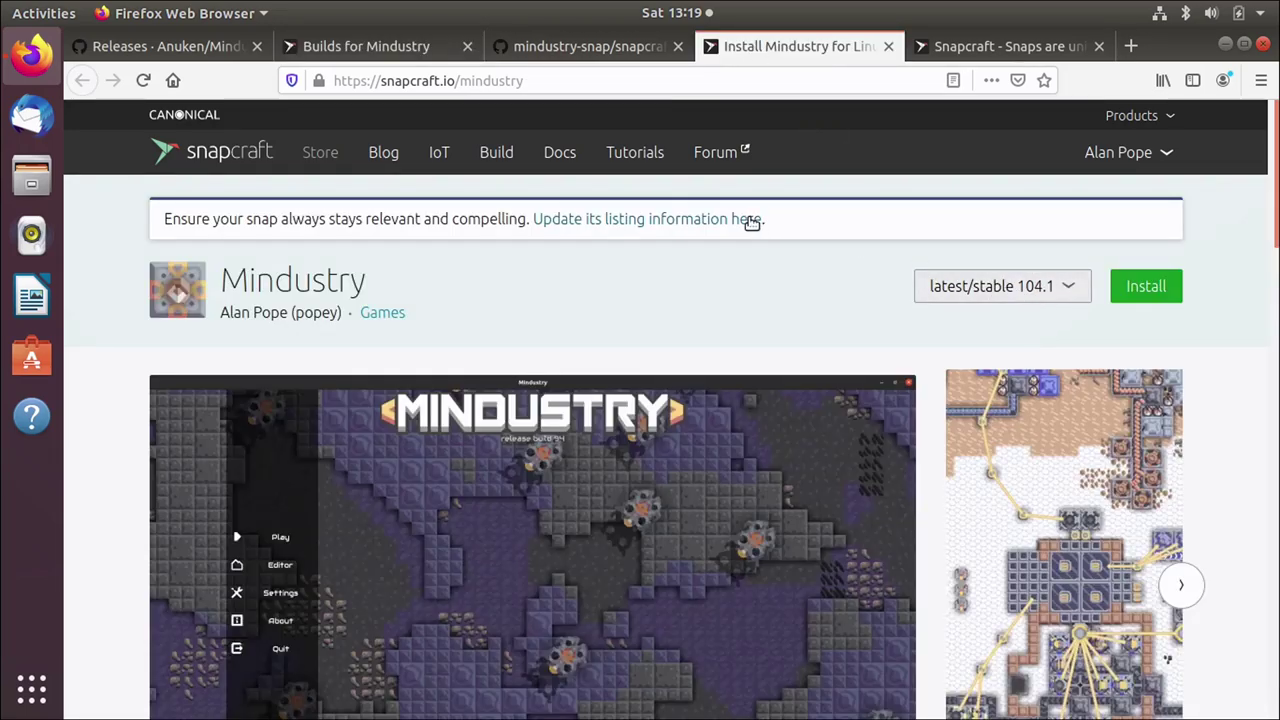
click(571, 52)
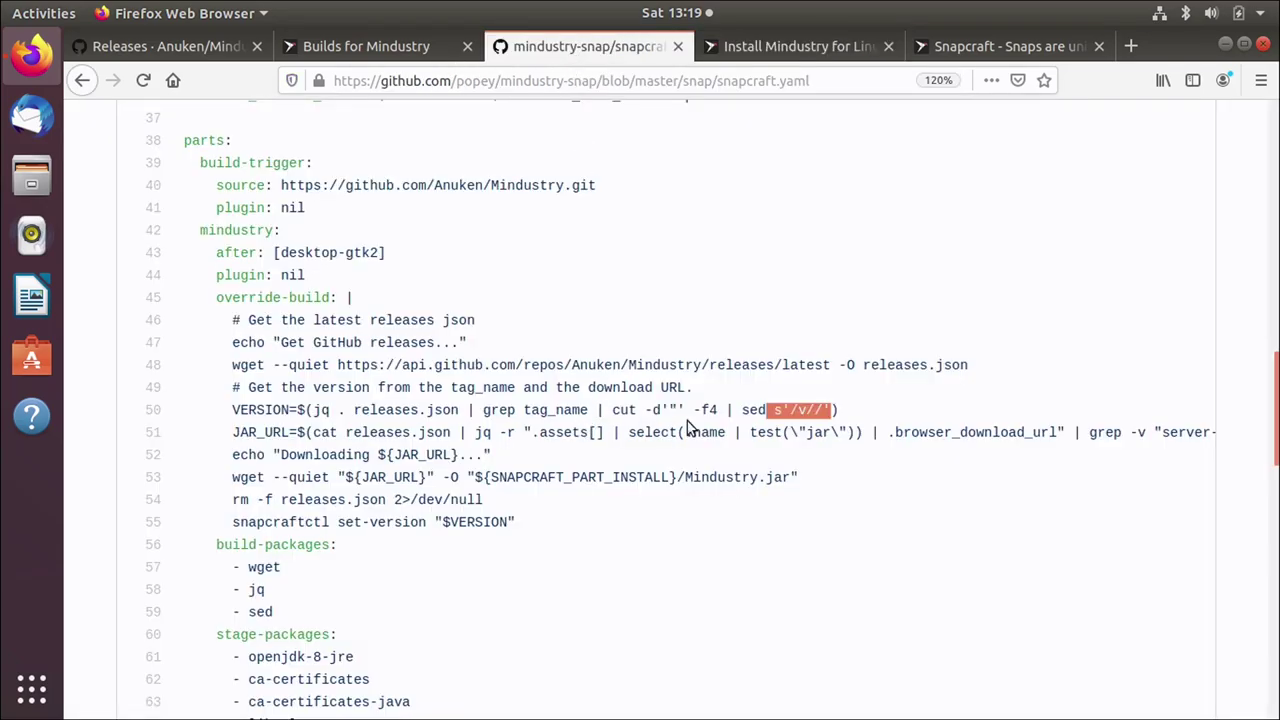
click(743, 412)
double_click(745, 411)
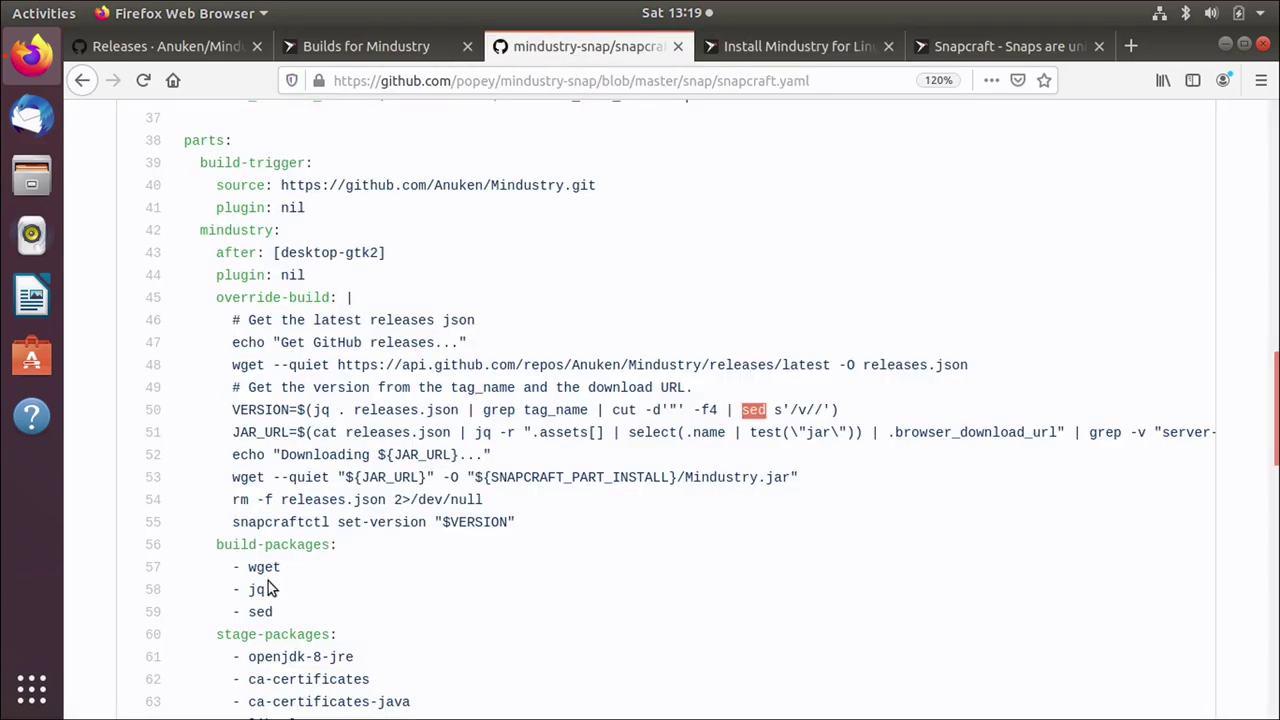
double_click(262, 612)
click(200, 44)
scroll(665, 448, down, 5)
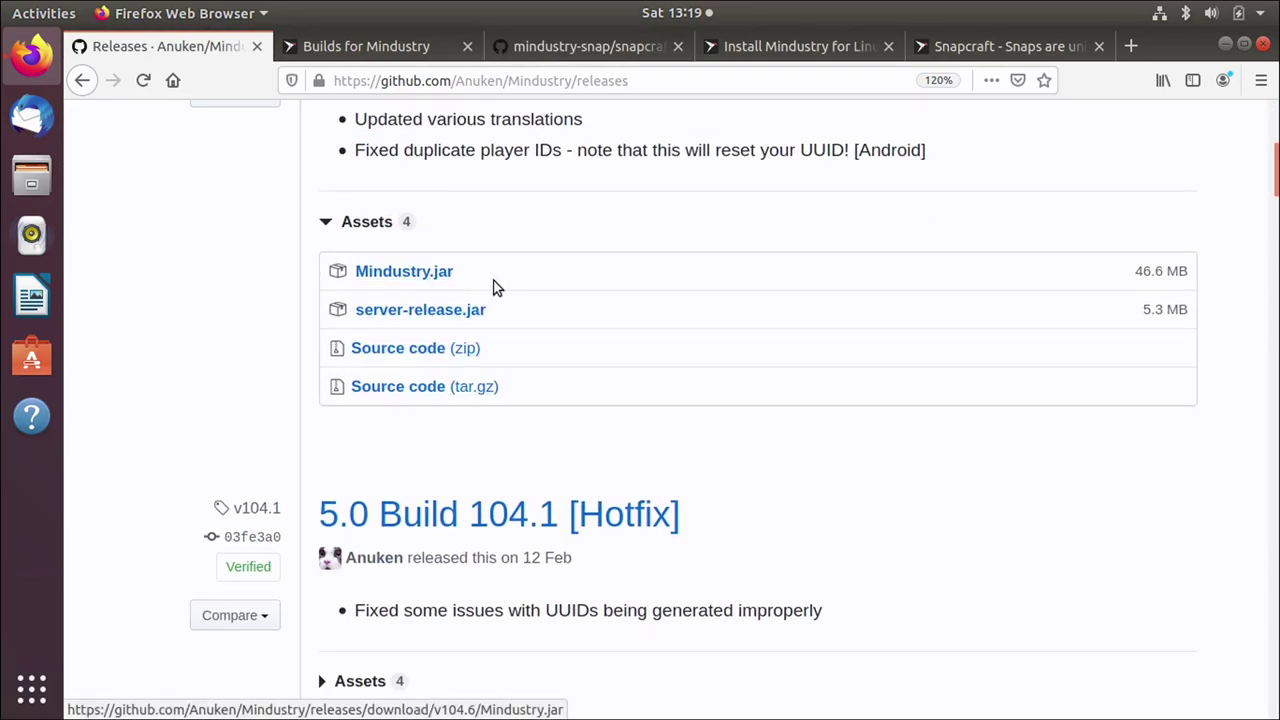
click(540, 47)
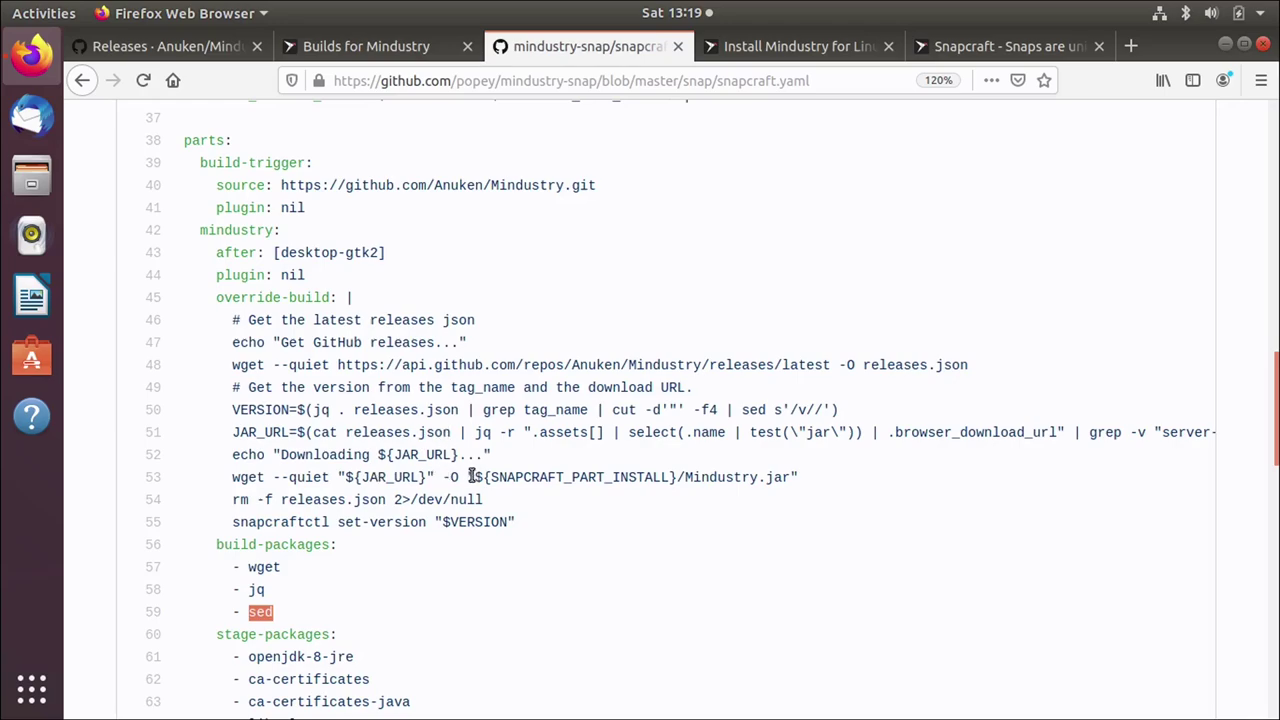
drag(475, 477, 681, 481)
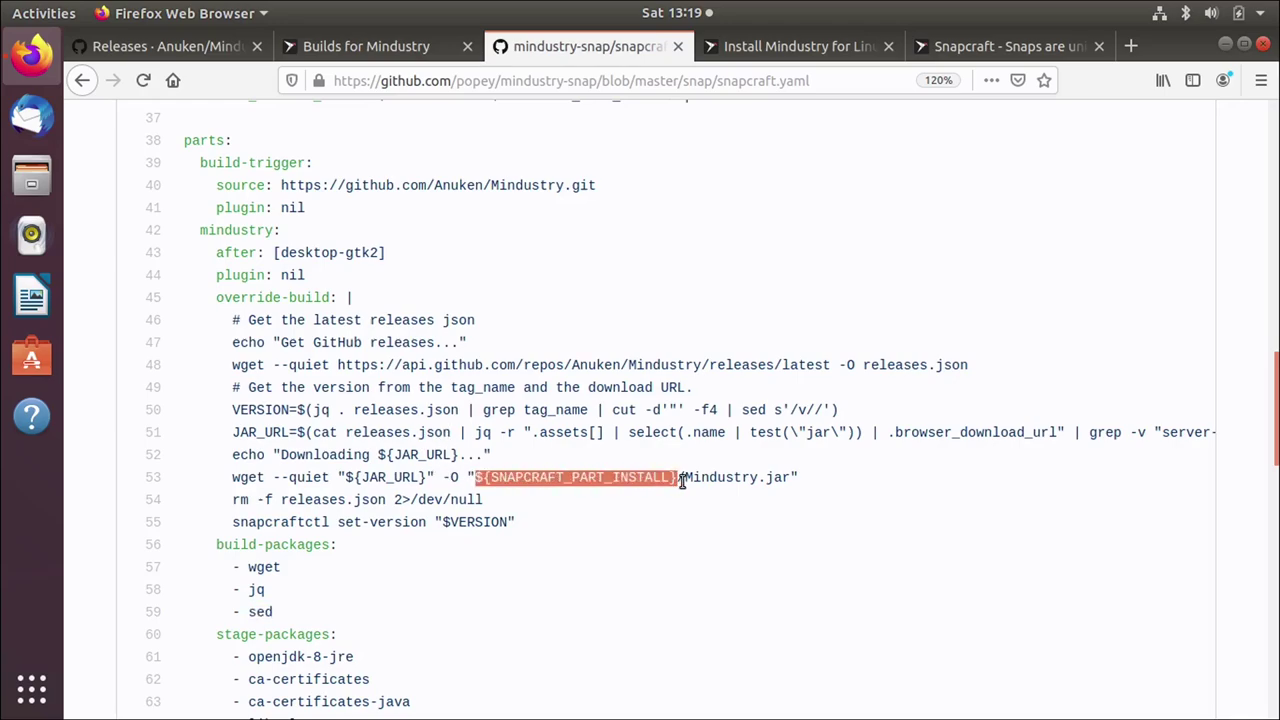
click(628, 480)
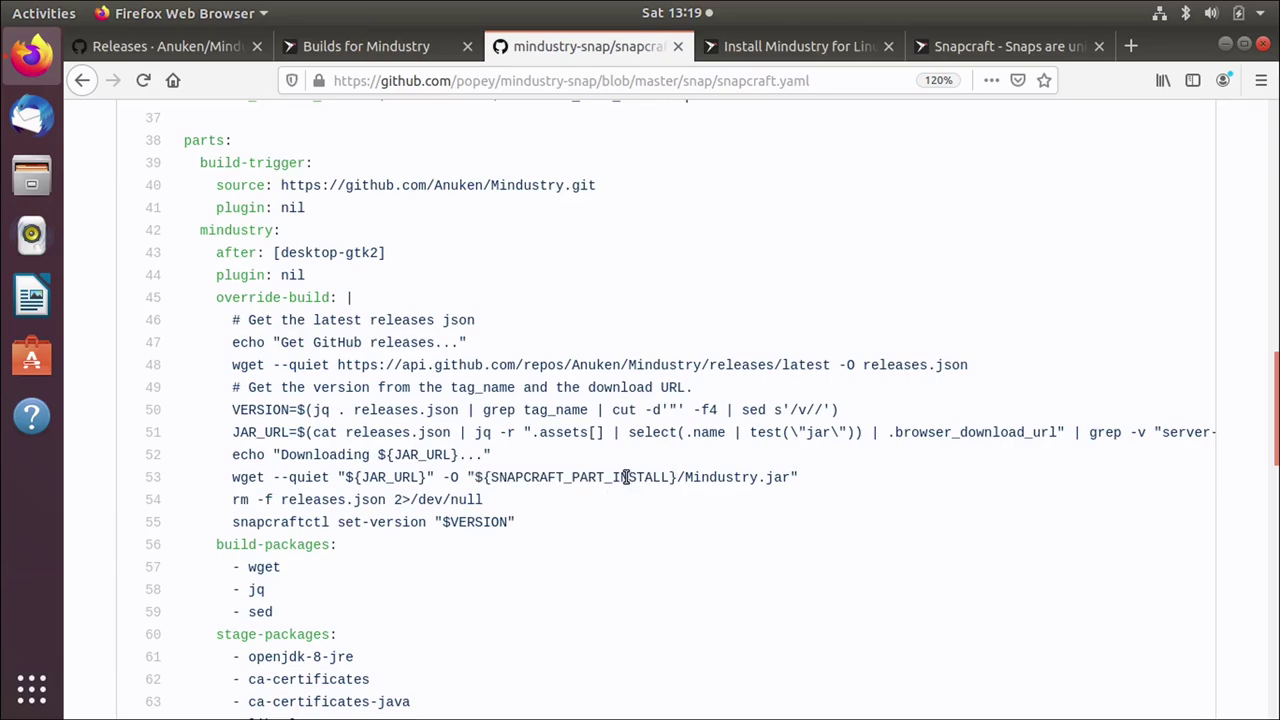
double_click(248, 232)
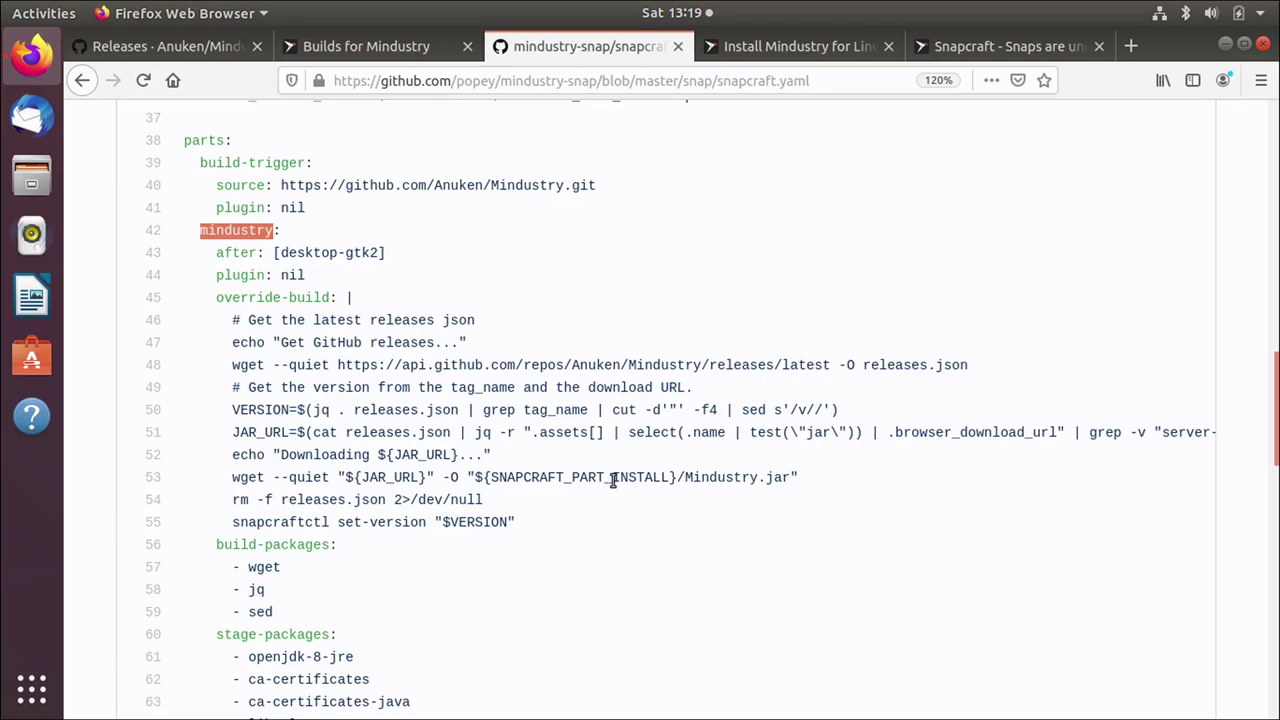
double_click(714, 479)
drag(771, 480, 794, 482)
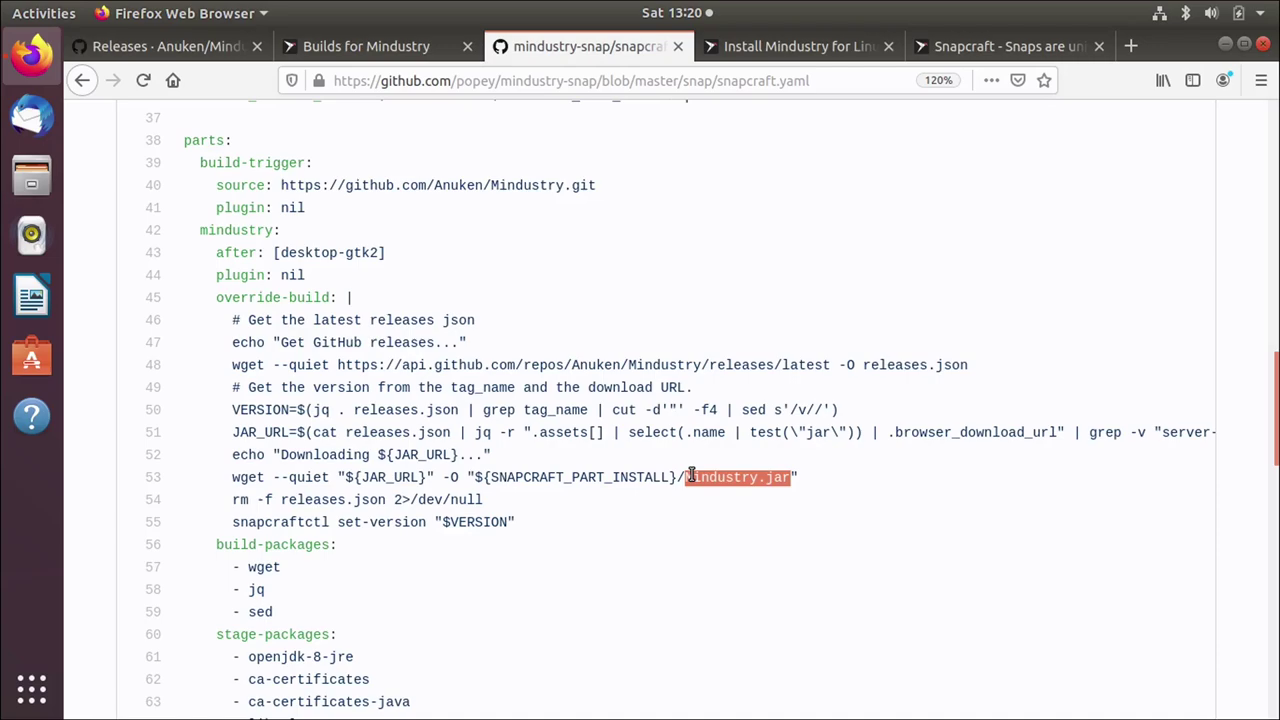
drag(467, 477, 682, 492)
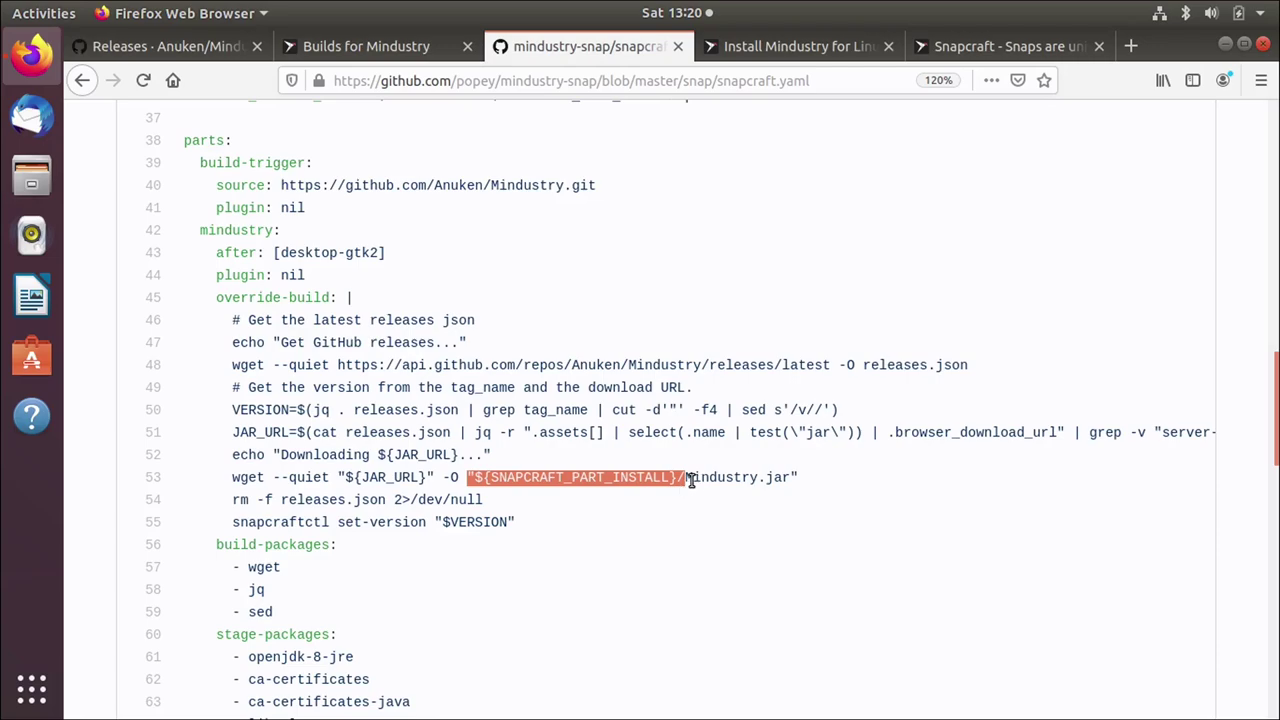
drag(274, 500, 386, 502)
click(408, 502)
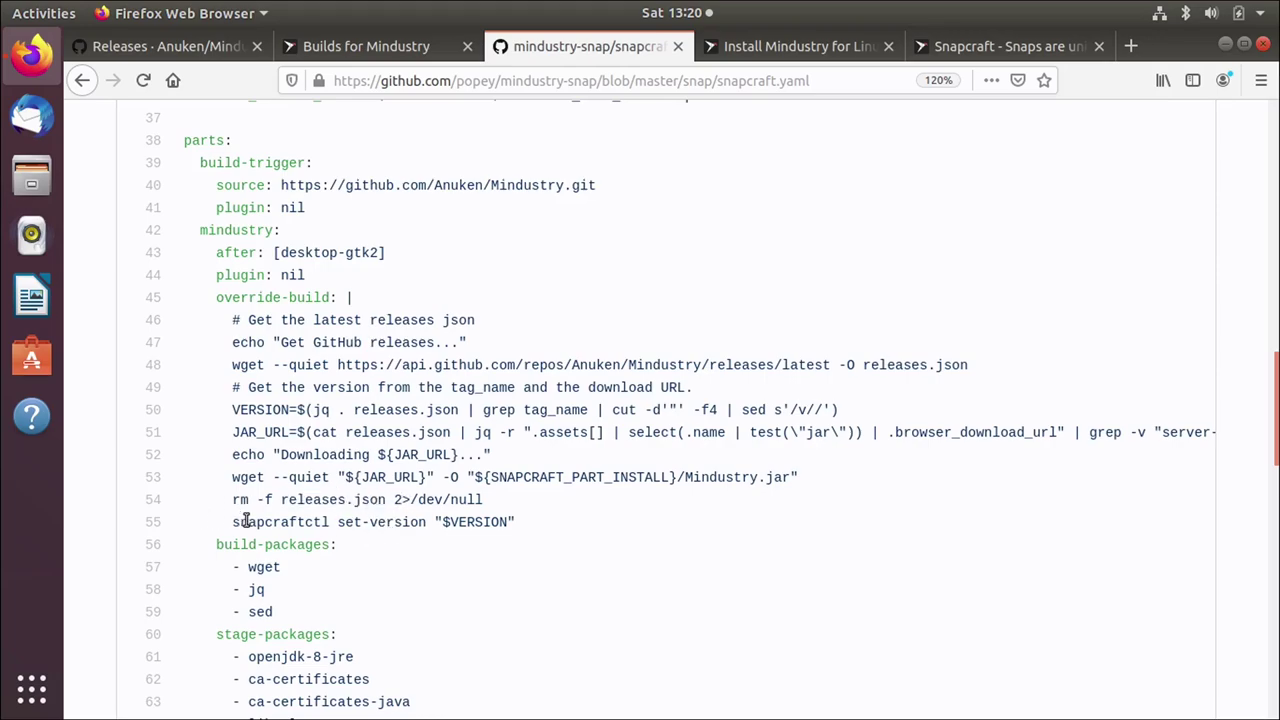
drag(226, 522, 337, 524)
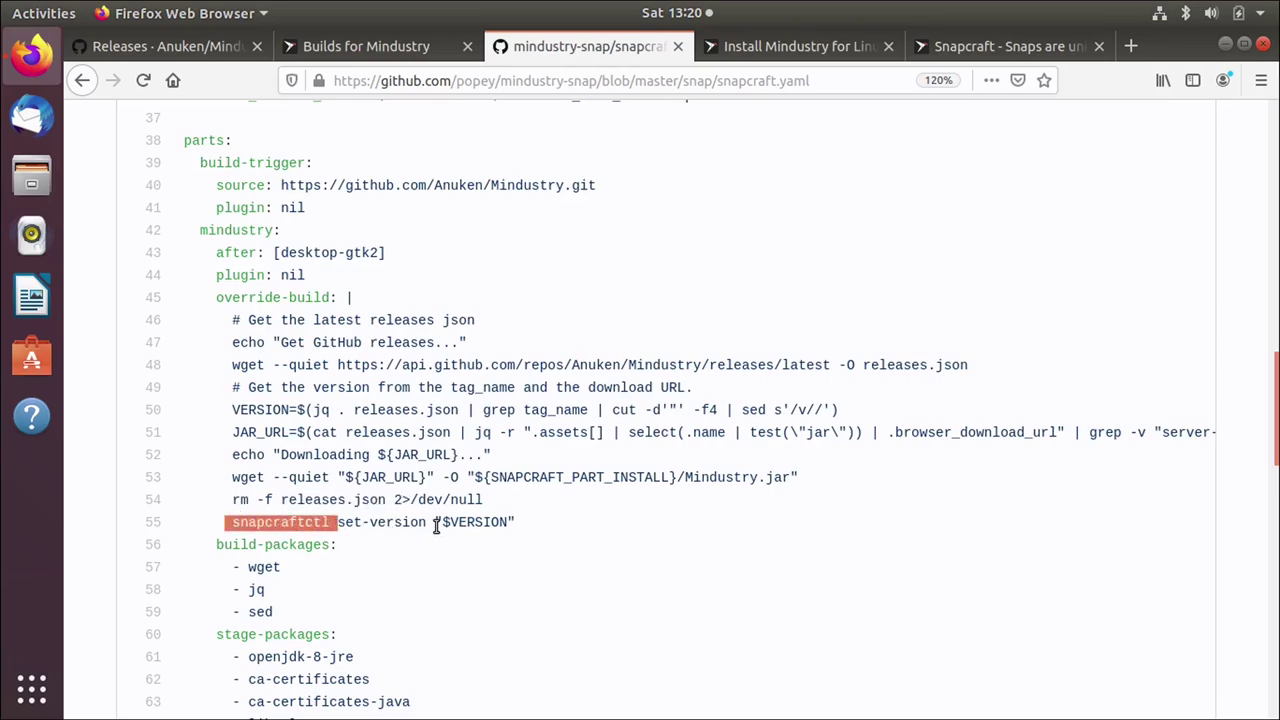
drag(435, 524, 497, 525)
click(495, 525)
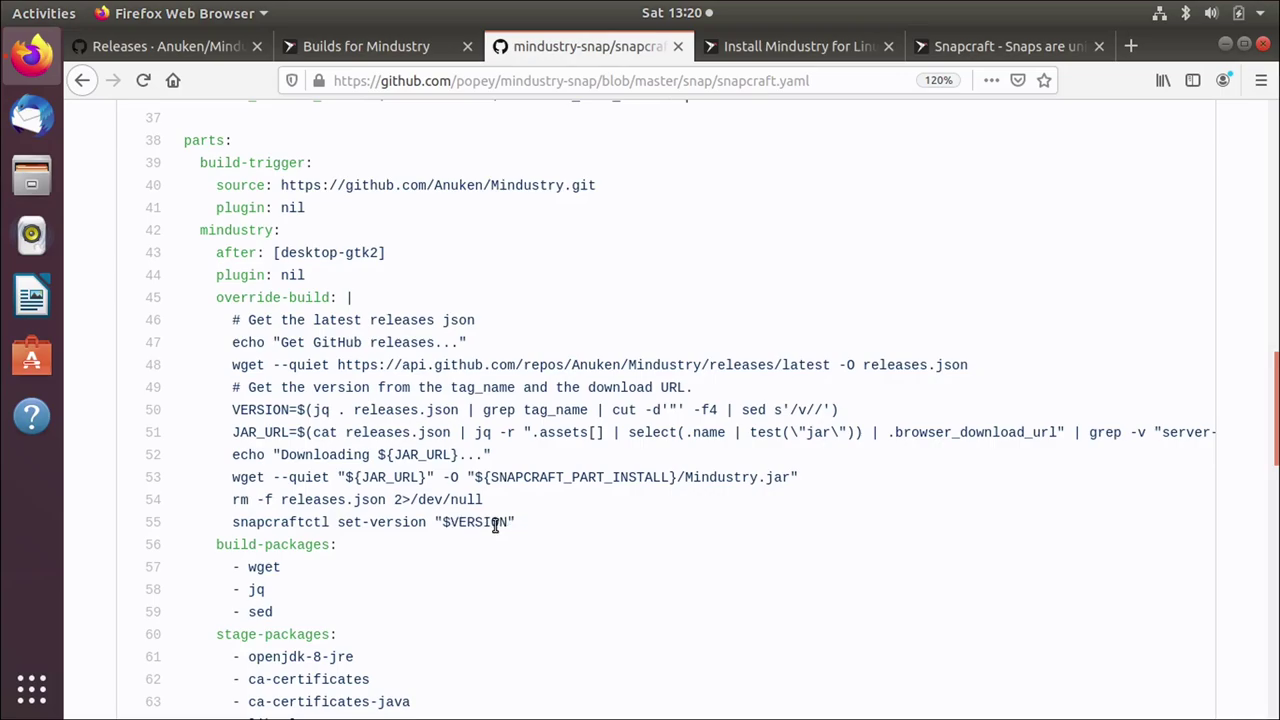
scroll(495, 525, up, 10)
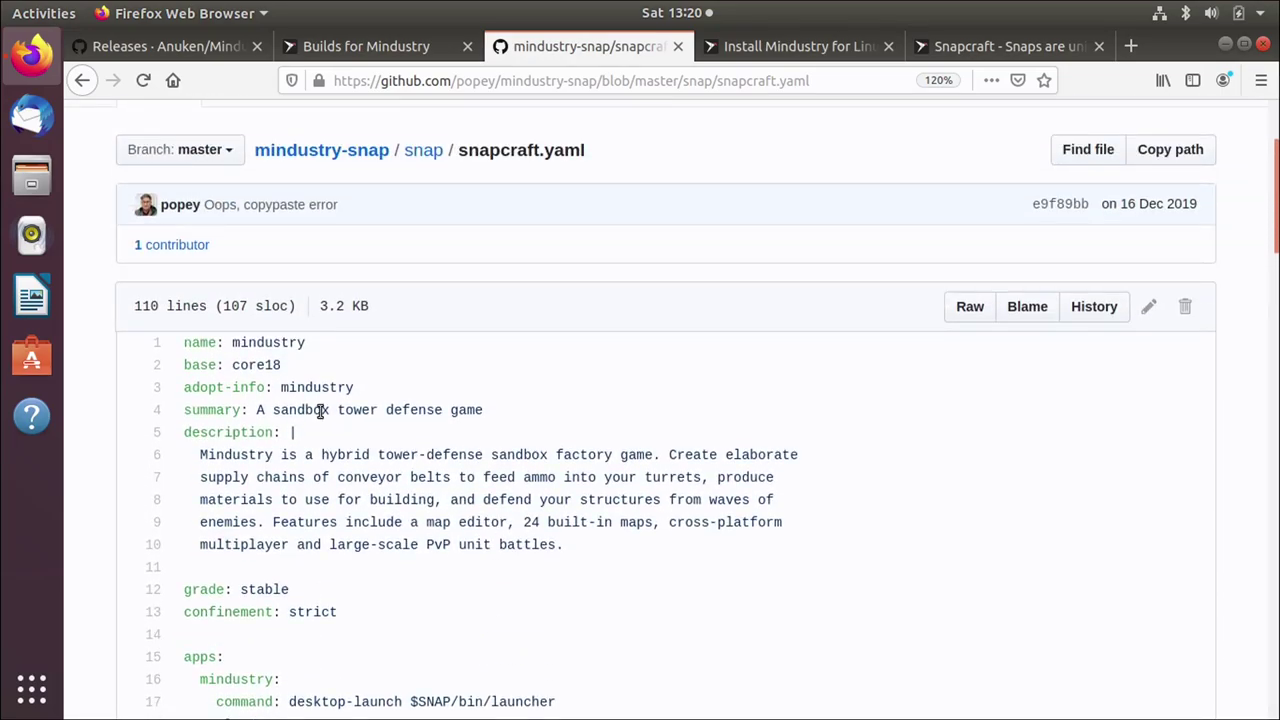
drag(201, 387, 390, 398)
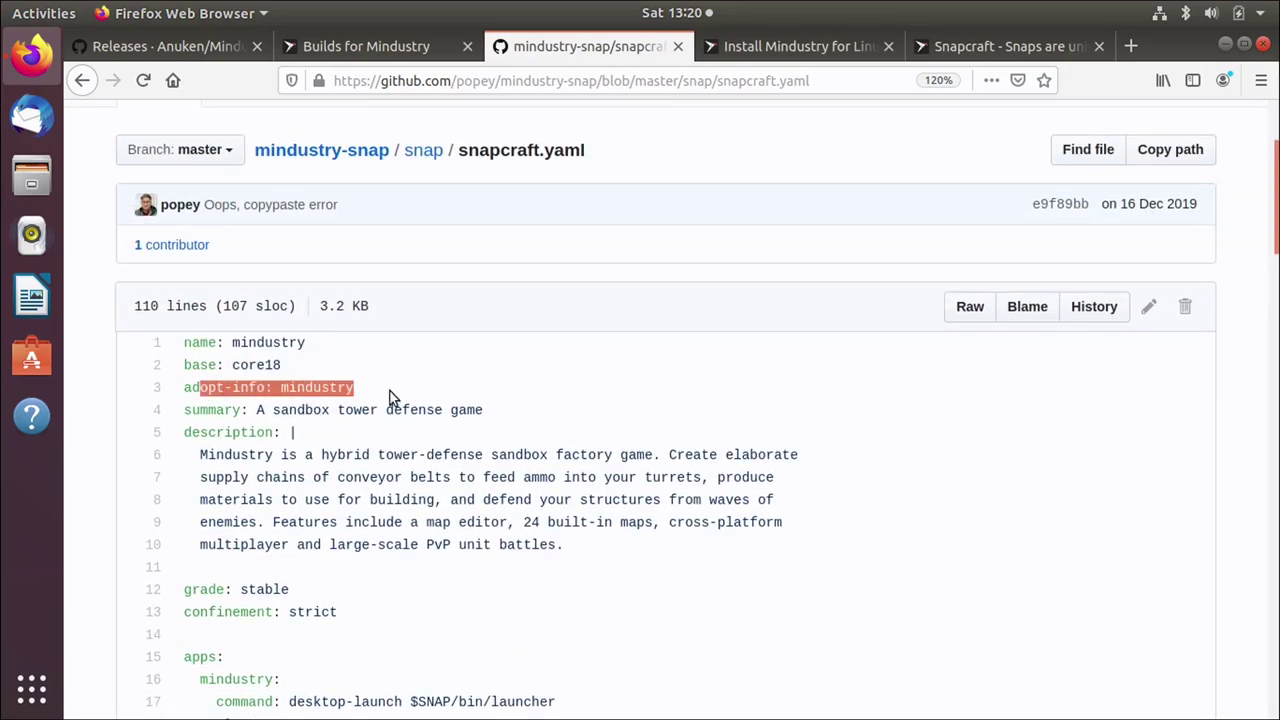
scroll(390, 393, down, 10)
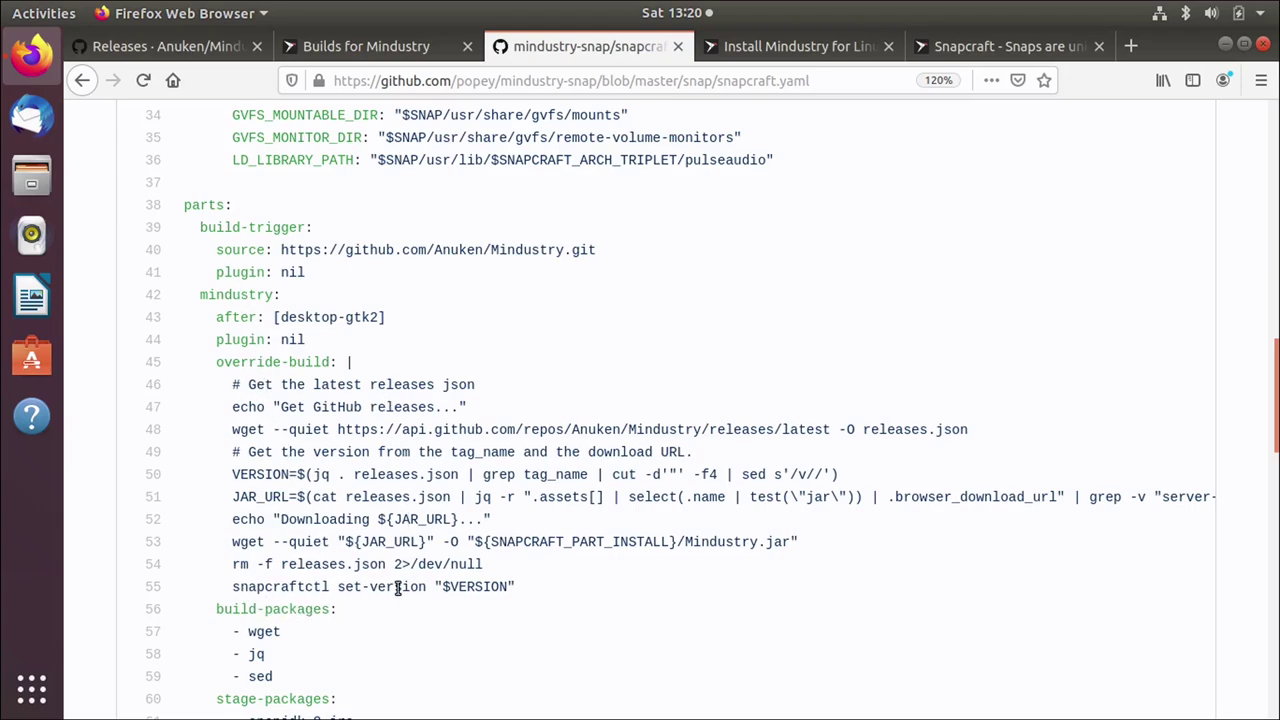
drag(524, 589, 452, 588)
drag(280, 475, 310, 475)
click(547, 585)
scroll(500, 565, down, 5)
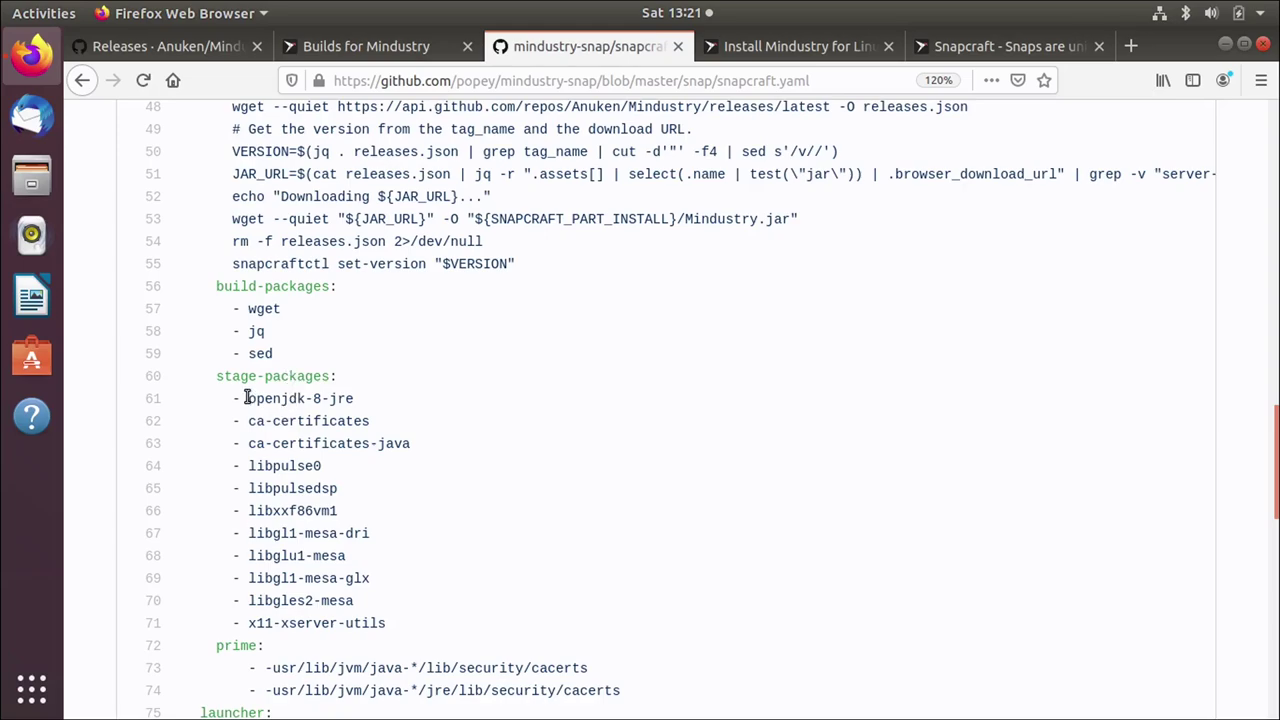
drag(246, 398, 357, 398)
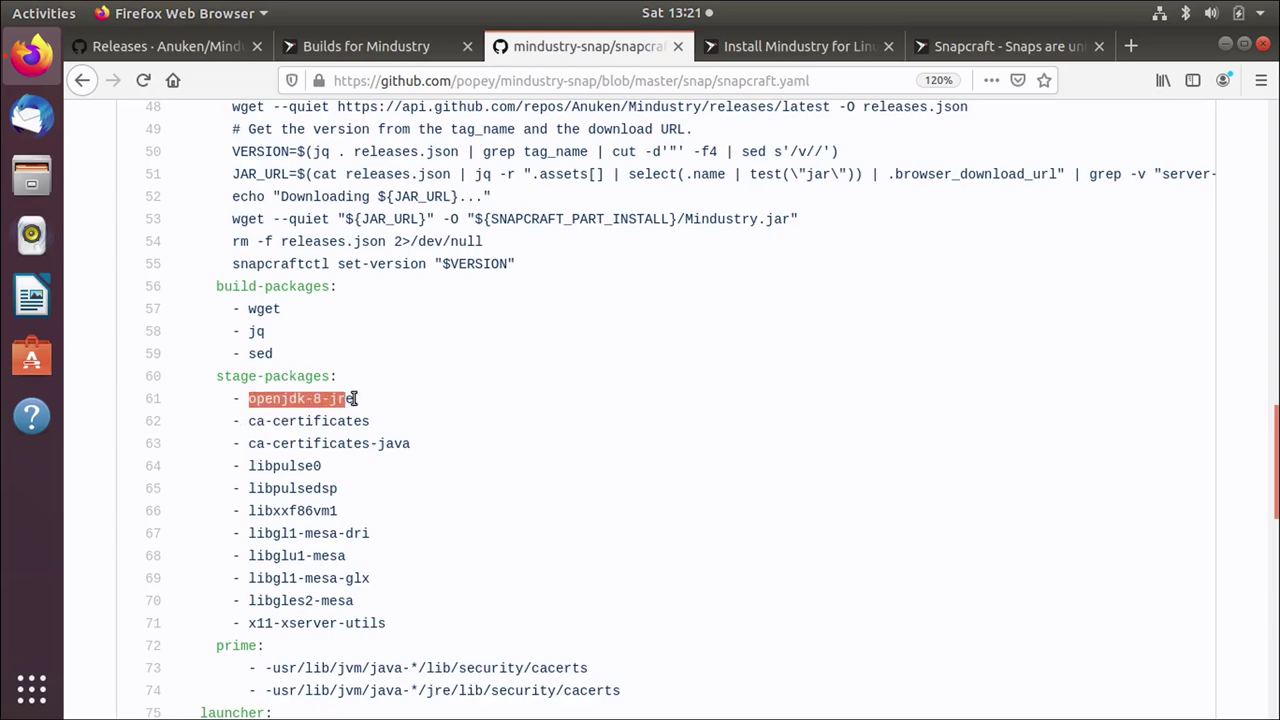
click(365, 399)
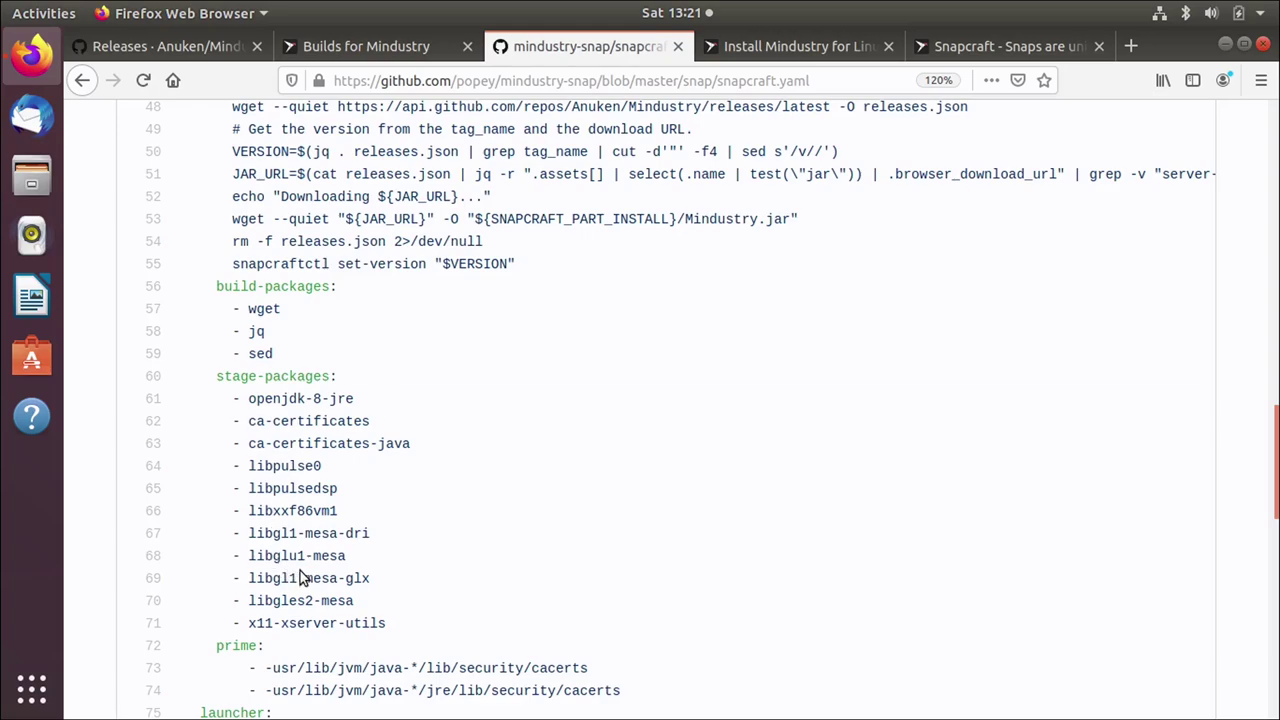
drag(366, 530, 403, 600)
click(405, 595)
double_click(292, 465)
click(383, 488)
double_click(230, 646)
scroll(646, 620, down, 2)
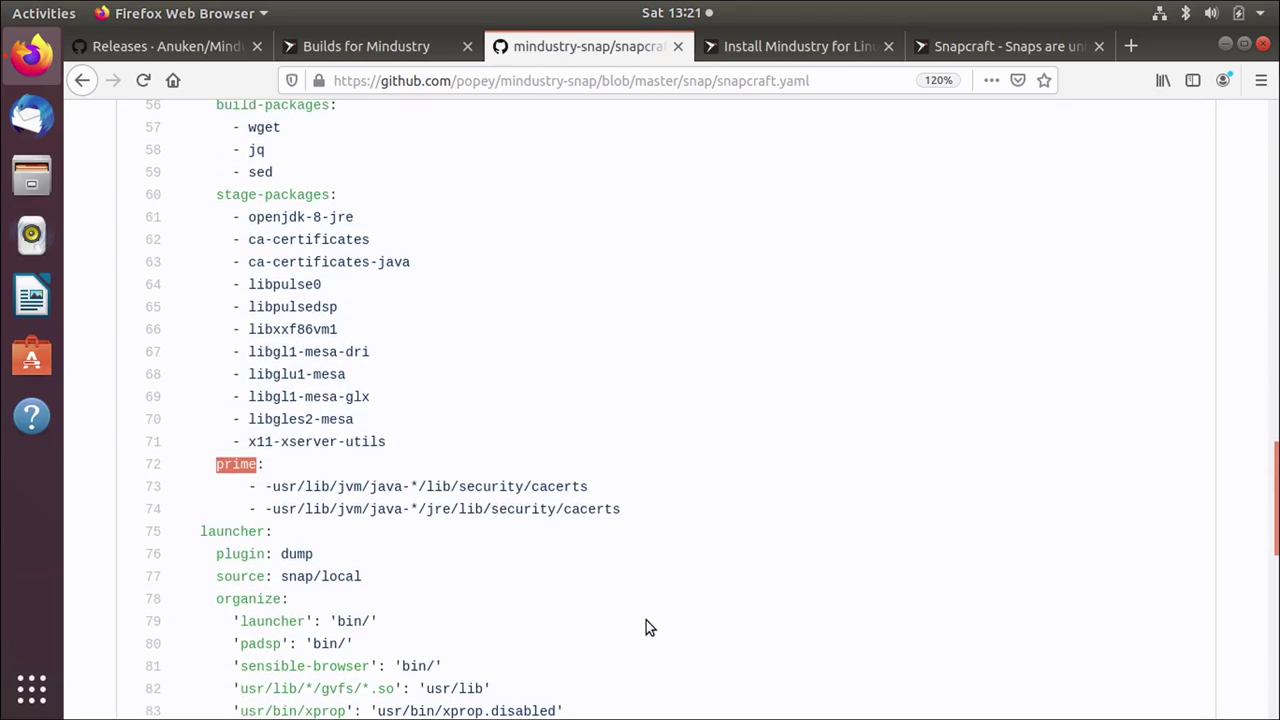
scroll(646, 620, up, 5)
scroll(646, 627, up, 2)
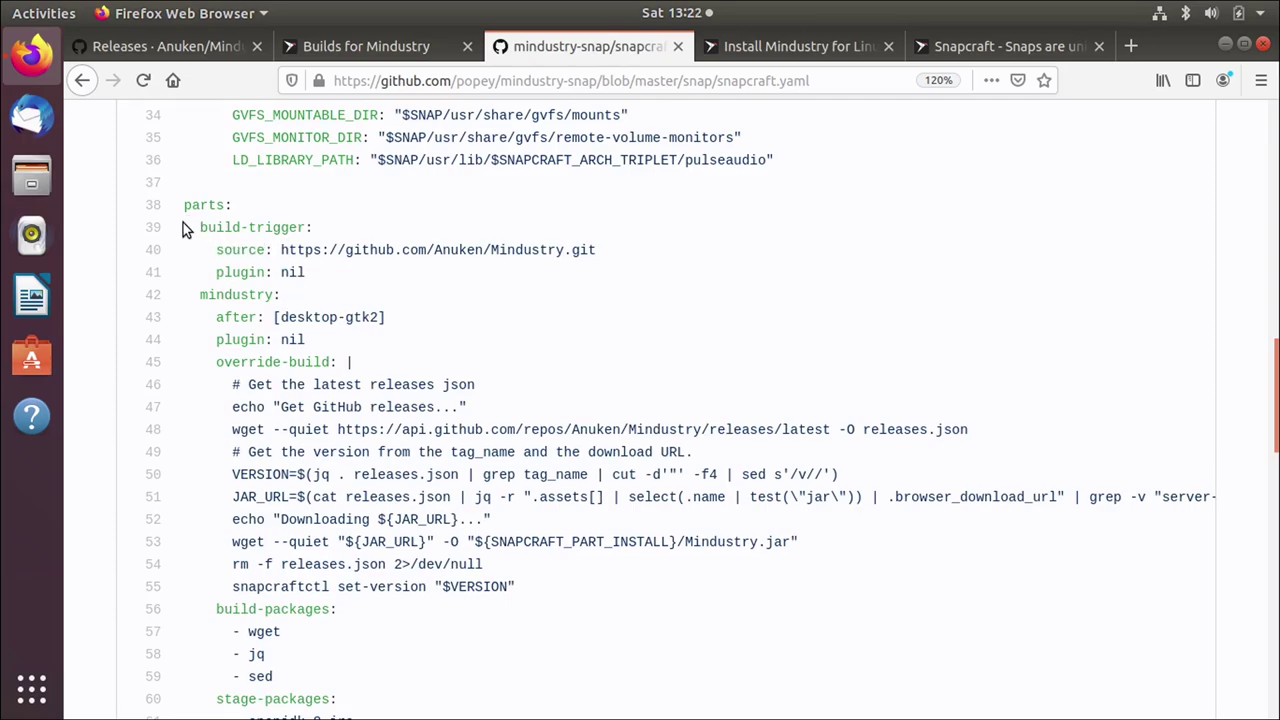
Step: Highlight the build-trigger part, glance at the releases page, then return to the Mindustry builds
drag(184, 225, 337, 272)
click(337, 272)
click(203, 54)
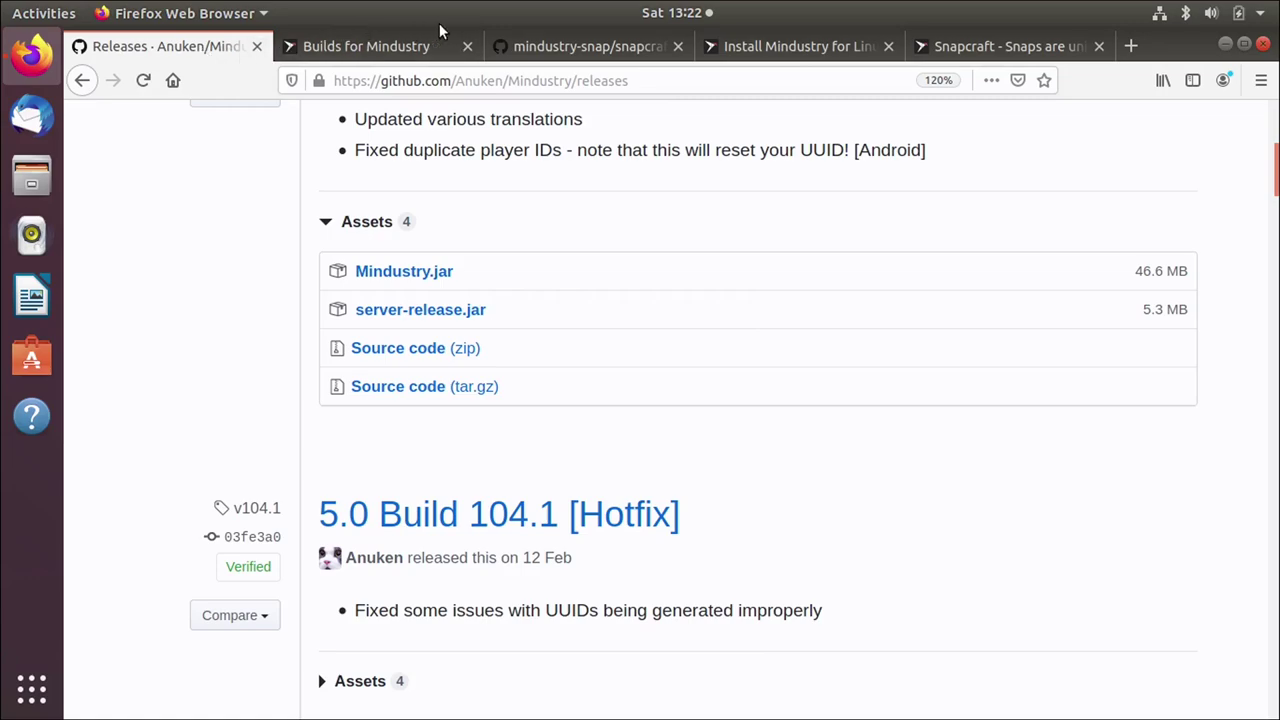
click(543, 51)
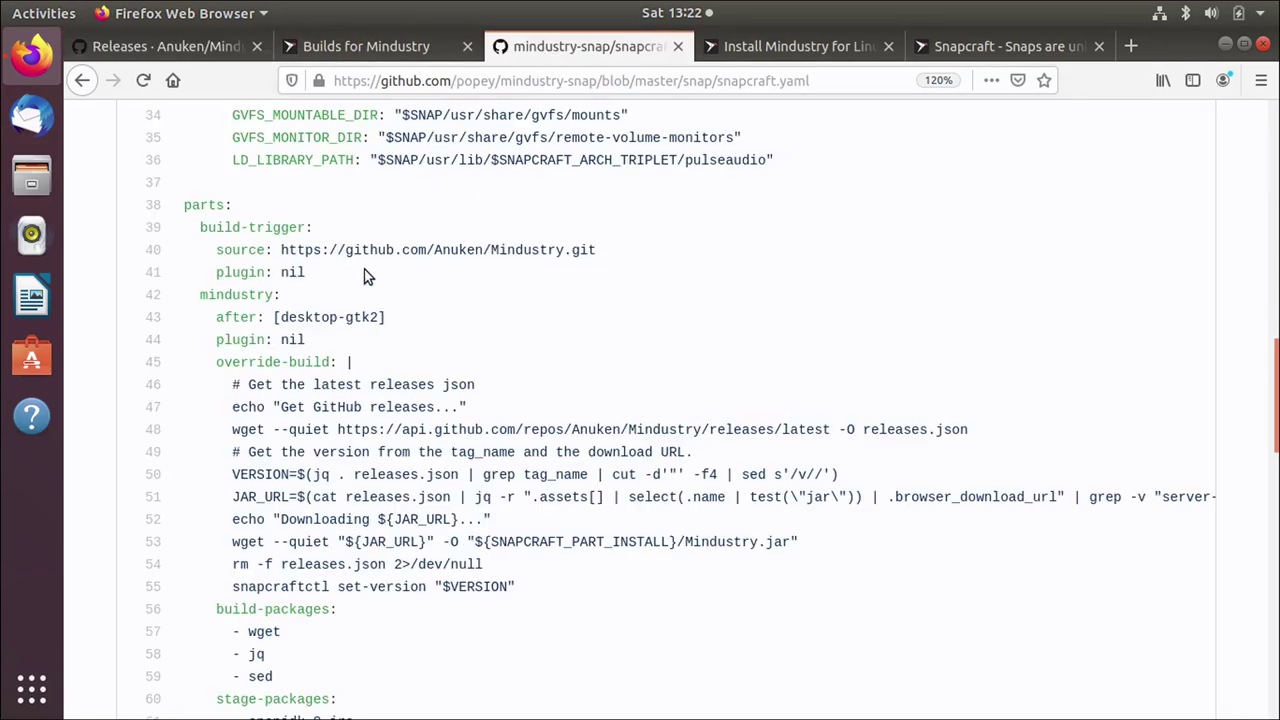
click(400, 50)
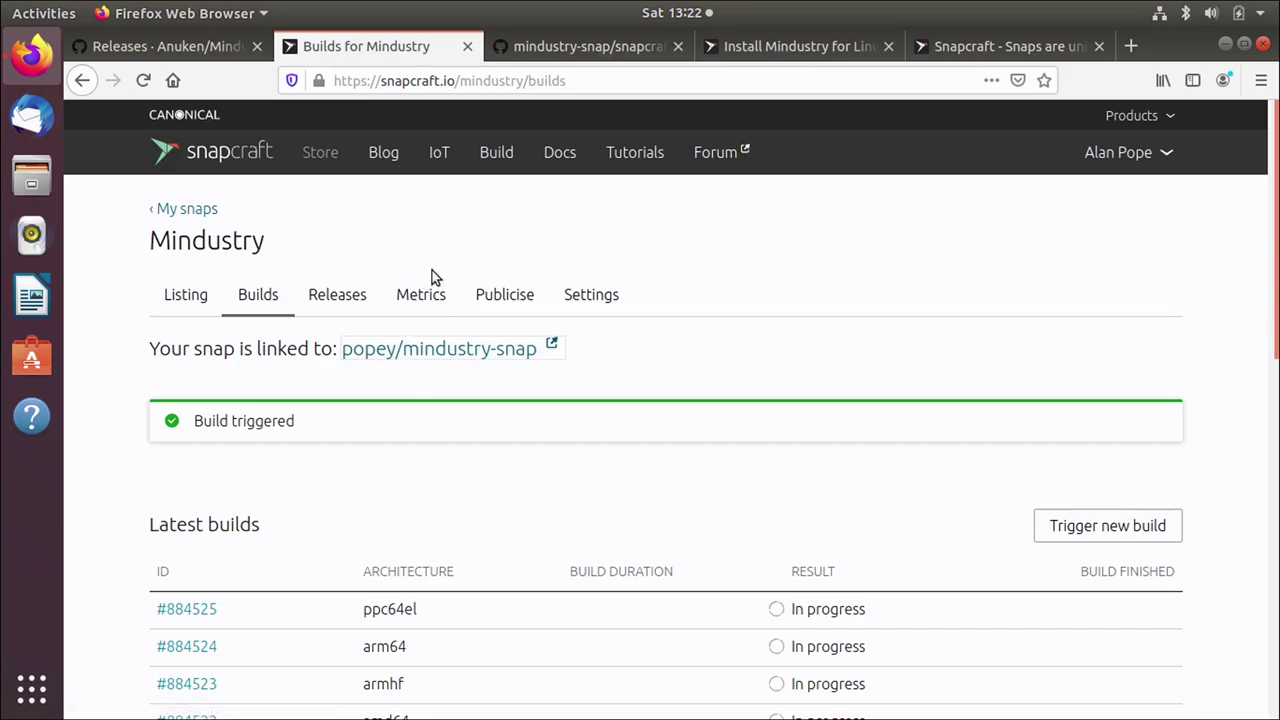
click(545, 40)
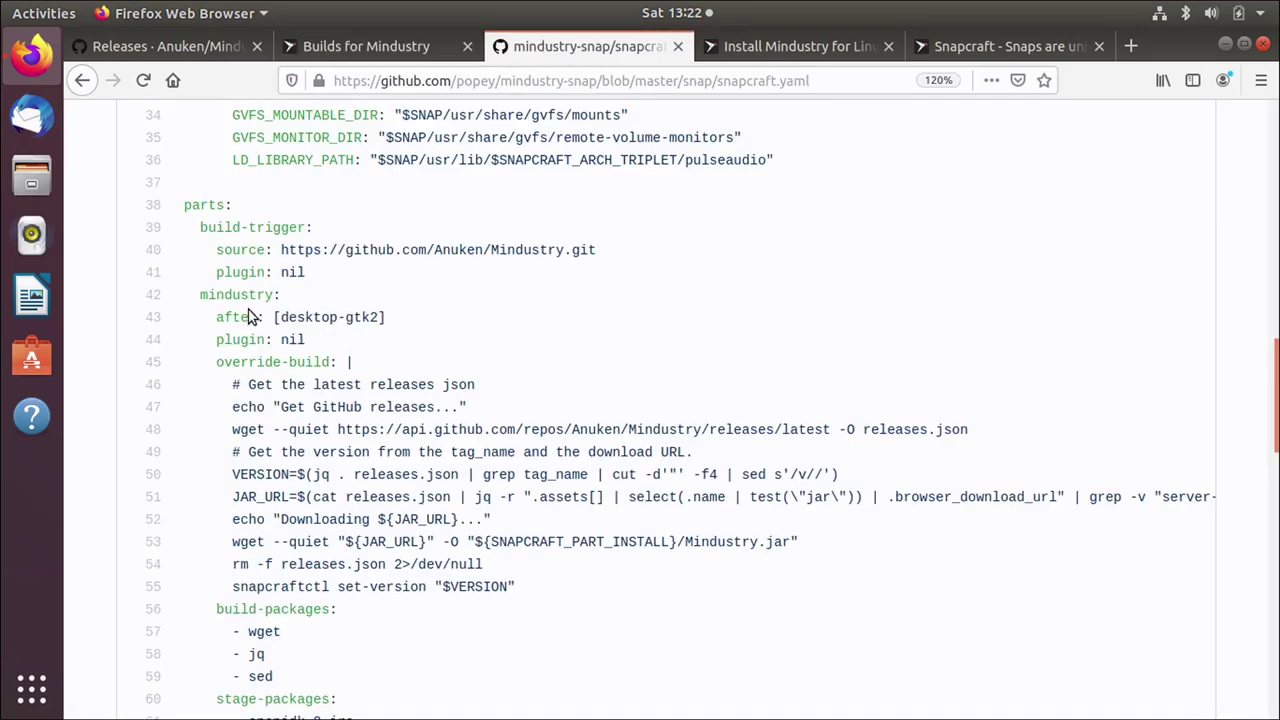
drag(274, 249, 432, 249)
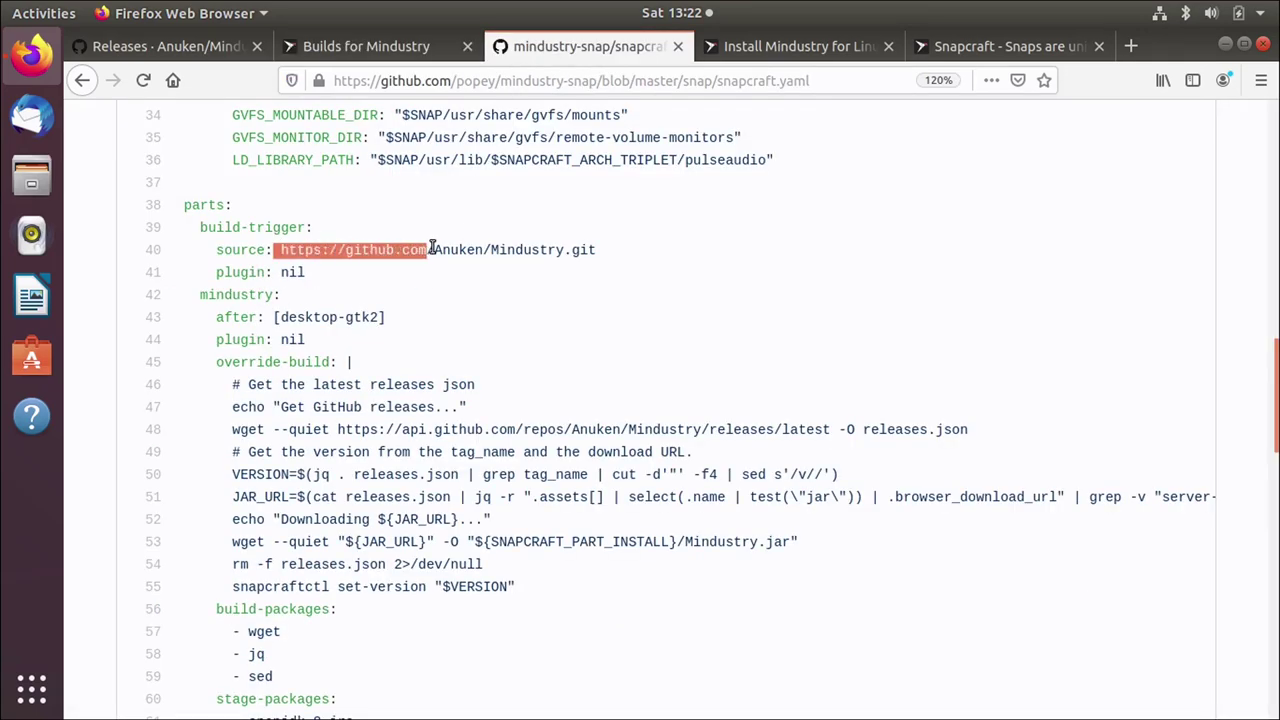
click(279, 249)
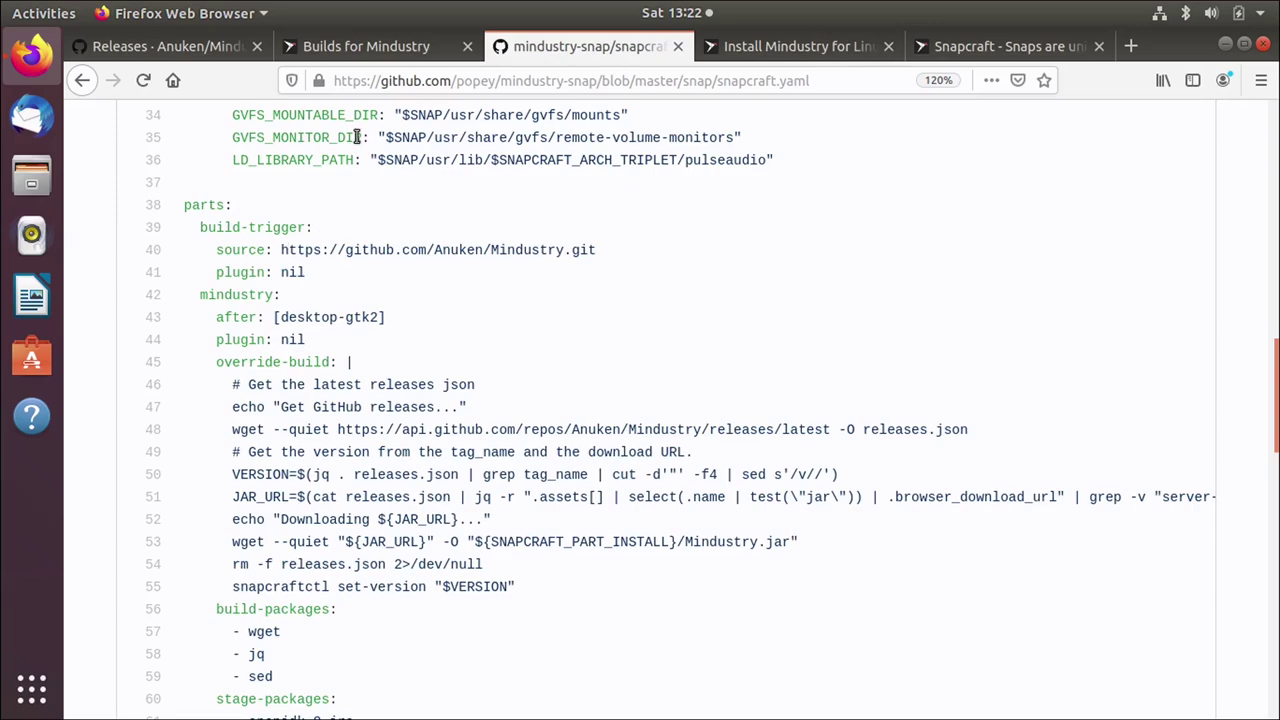
click(390, 46)
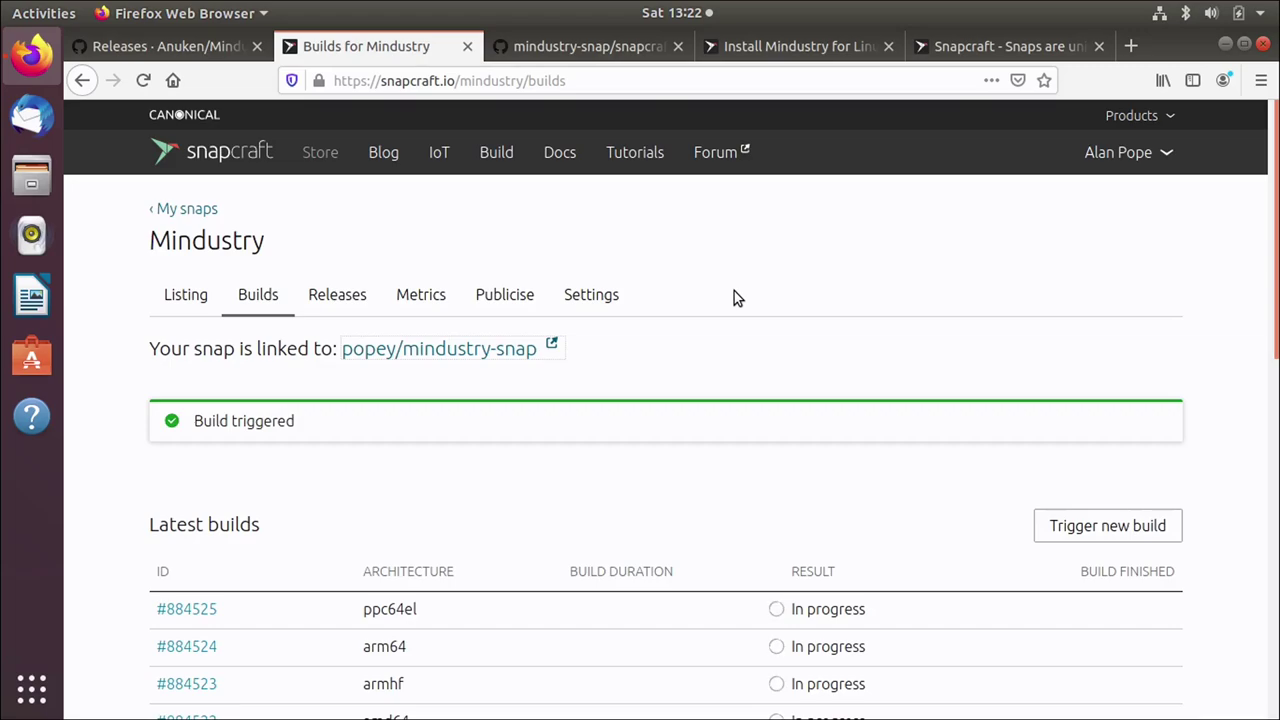
Step: Scroll the Builds page to confirm the 'Build triggered' notice and six in-progress builds, ppc64el through i386
scroll(780, 343, down, 10)
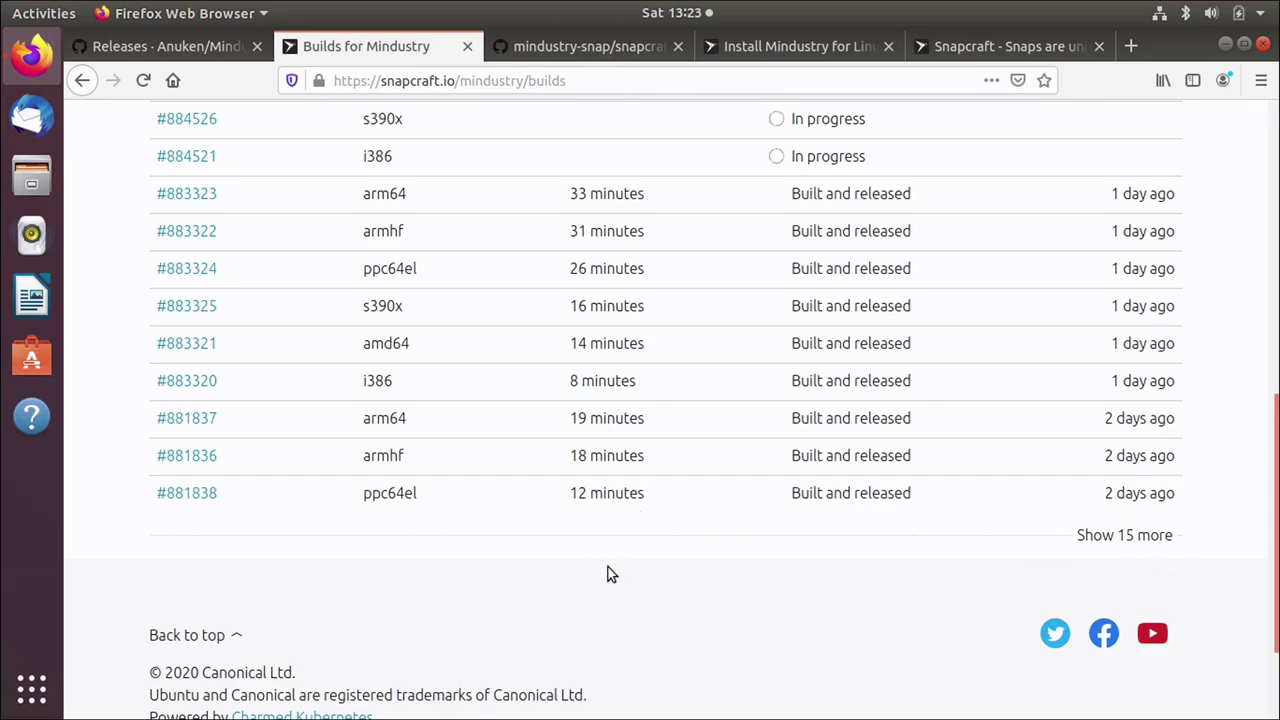
scroll(618, 580, up, 8)
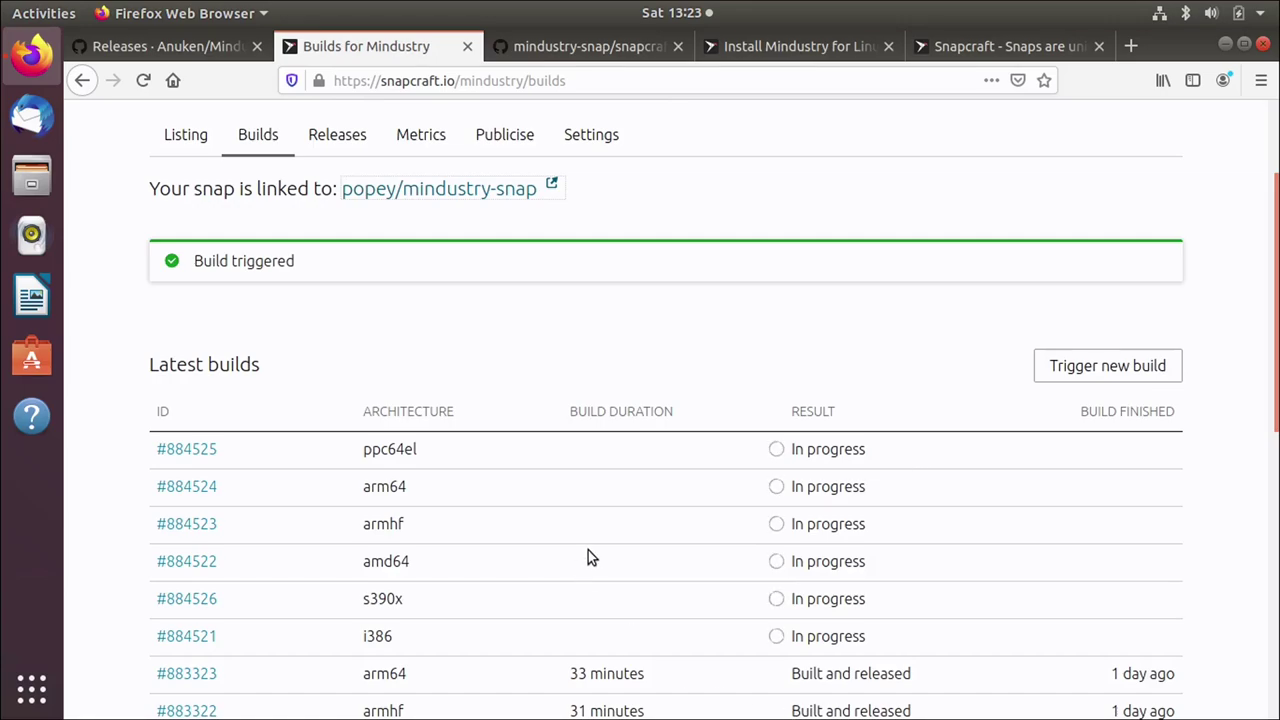
scroll(590, 557, up, 3)
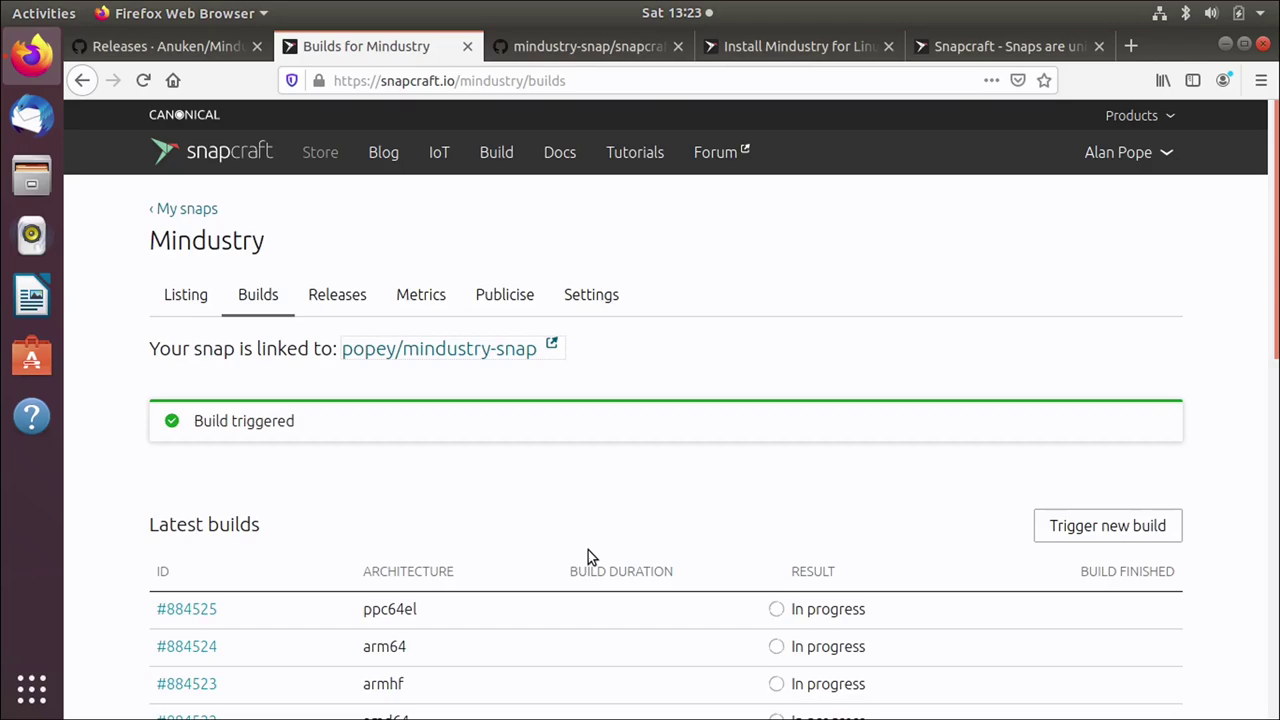
click(205, 42)
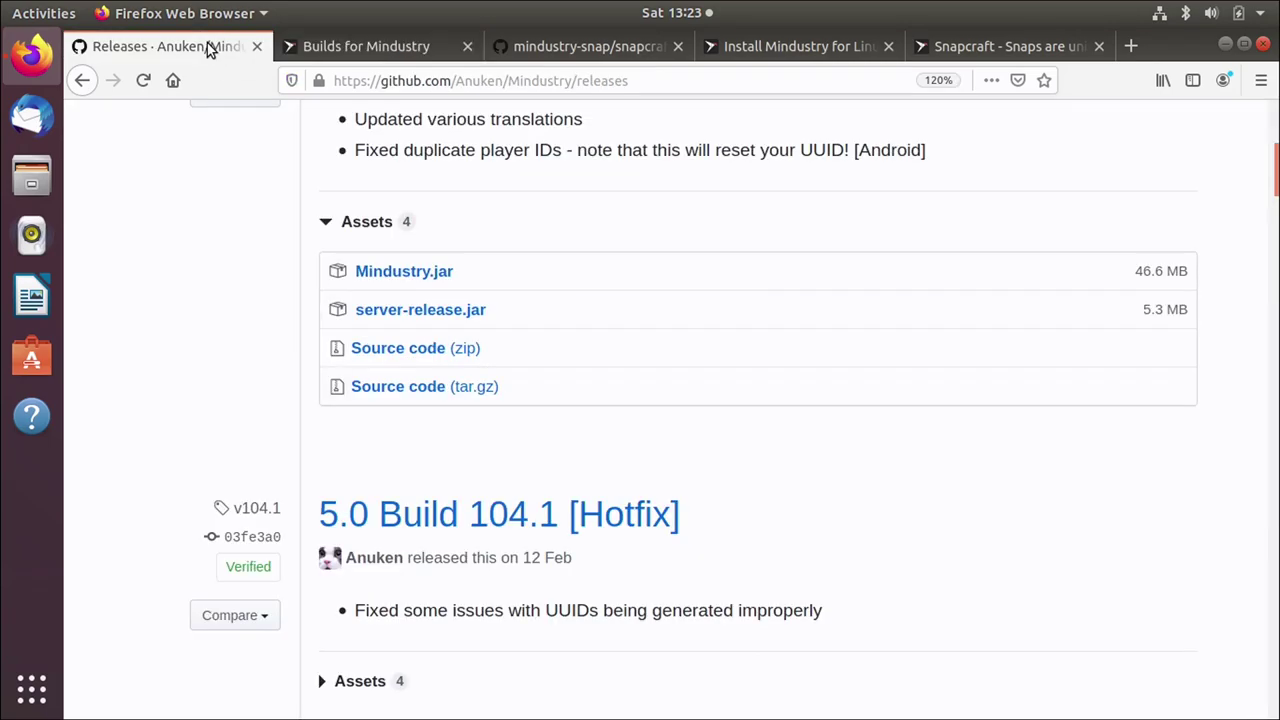
scroll(700, 413, up, 5)
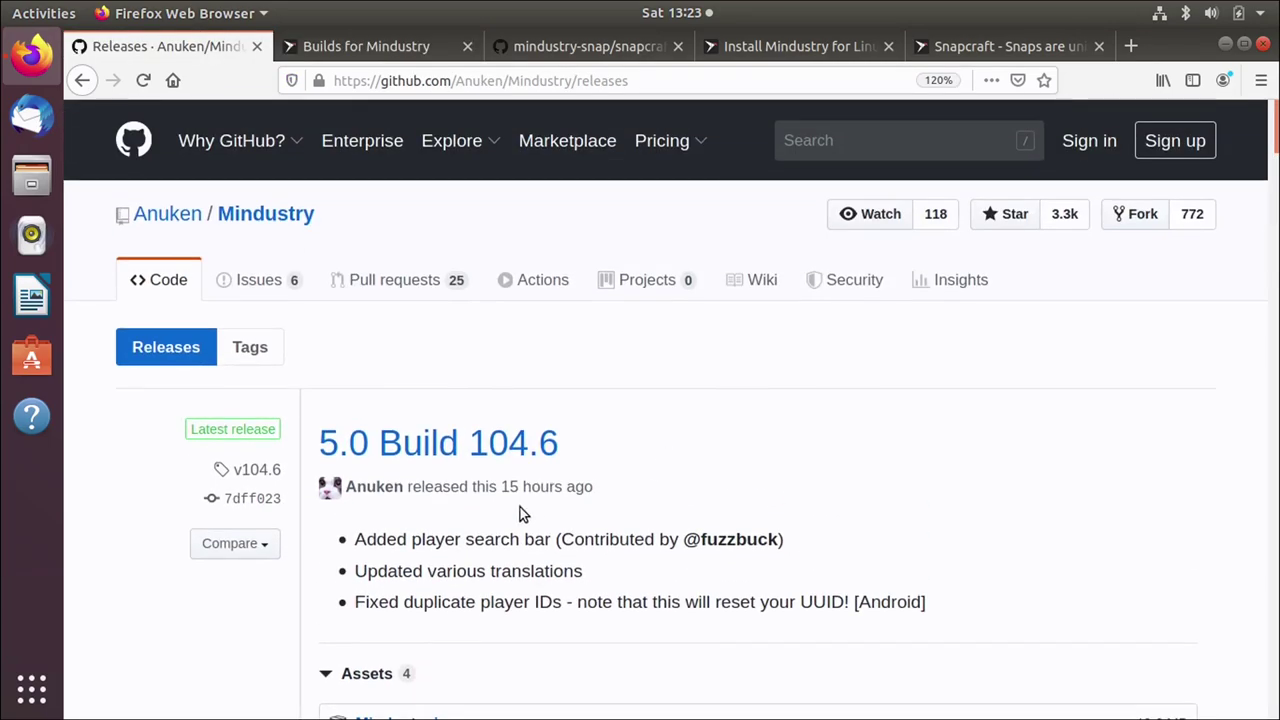
mouse_move(548, 490)
click(430, 46)
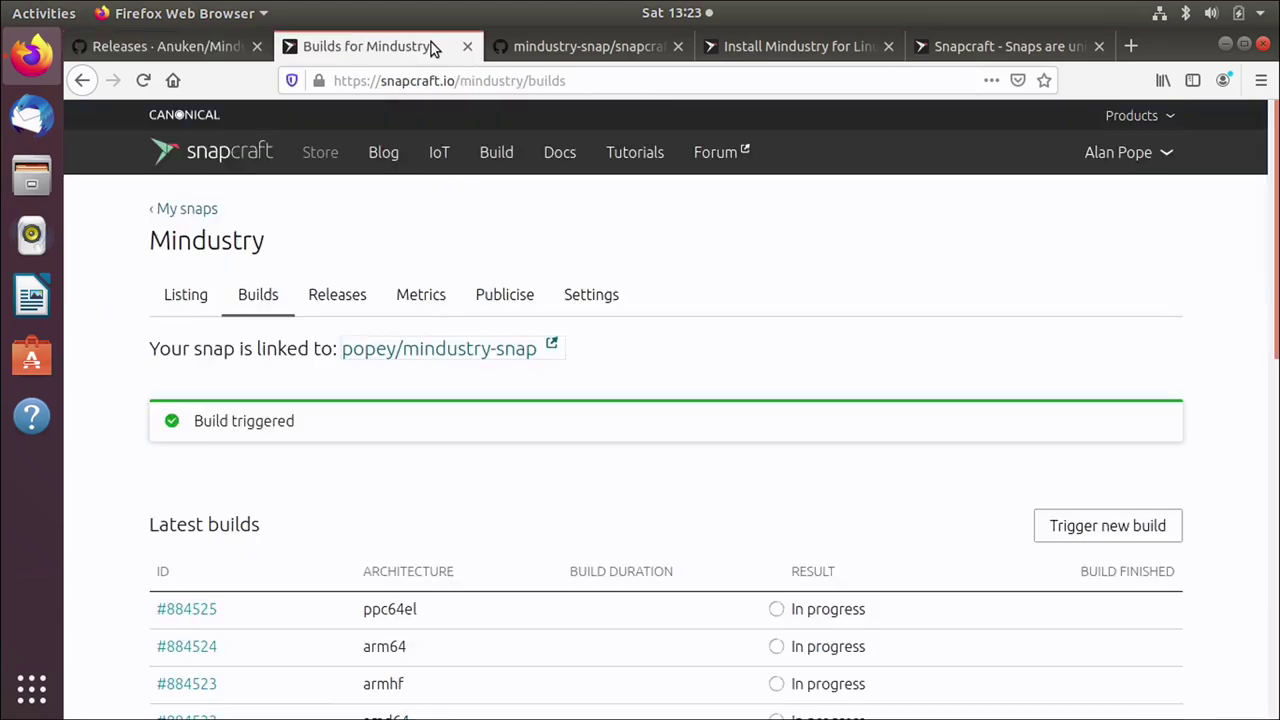
Step: View the Mindustry Releases page with edge revisions 419–424, then return to the snapcraft.yaml tab
click(353, 297)
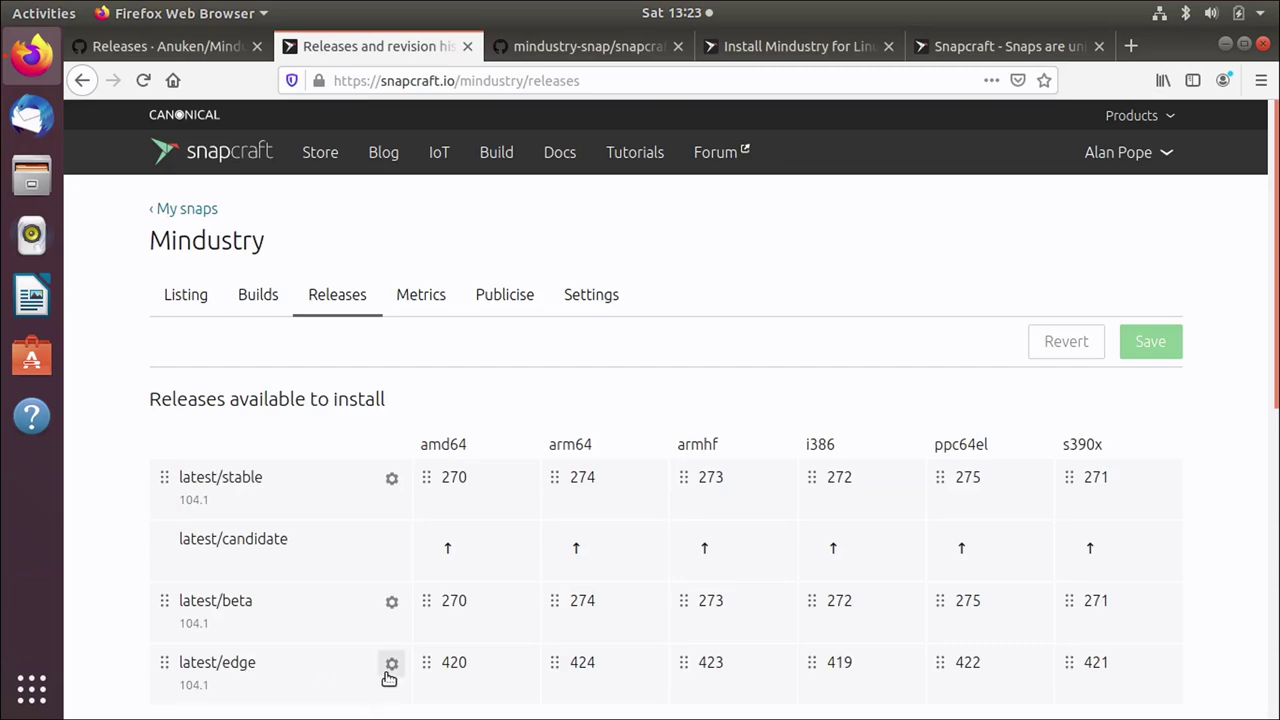
click(543, 48)
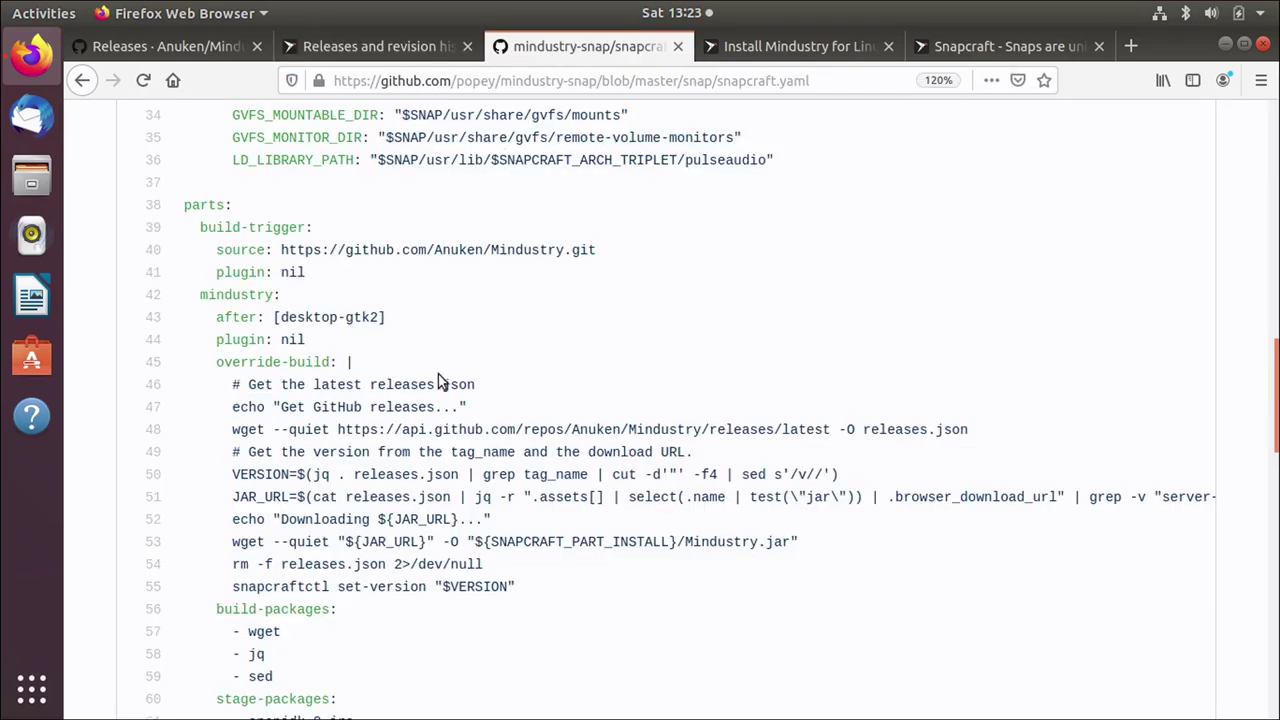
Step: Highlight the build-trigger source and plugin lines 40–42 in snapcraft.yaml, then deselect them
drag(265, 250, 336, 297)
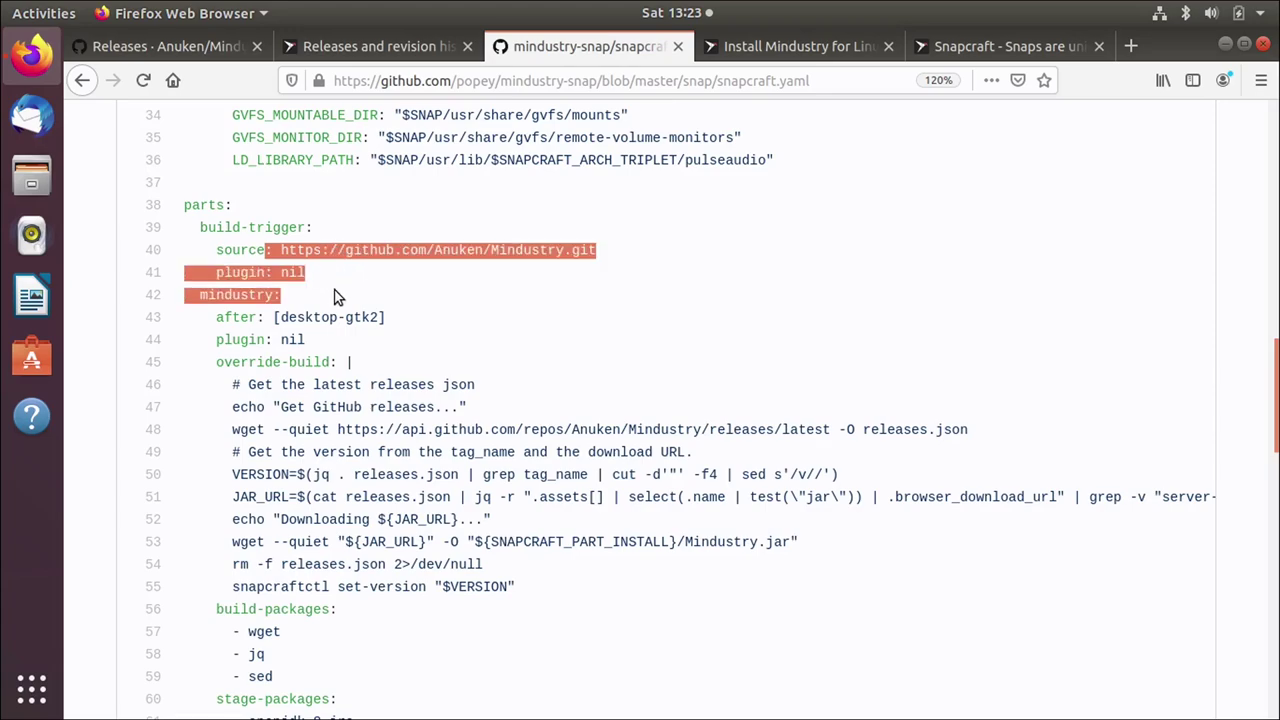
click(355, 258)
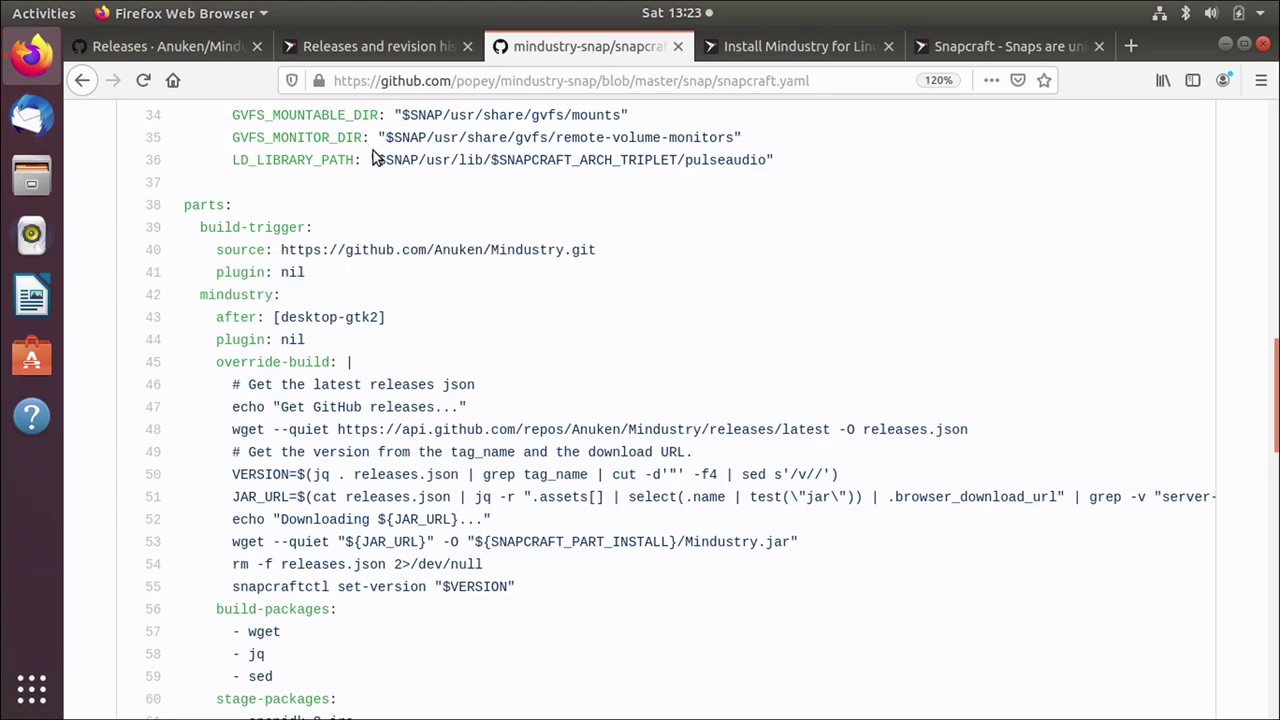
Step: Load launchpad.net/builders in a new tab and scroll through the builders list and queues
key(ctrl+t)
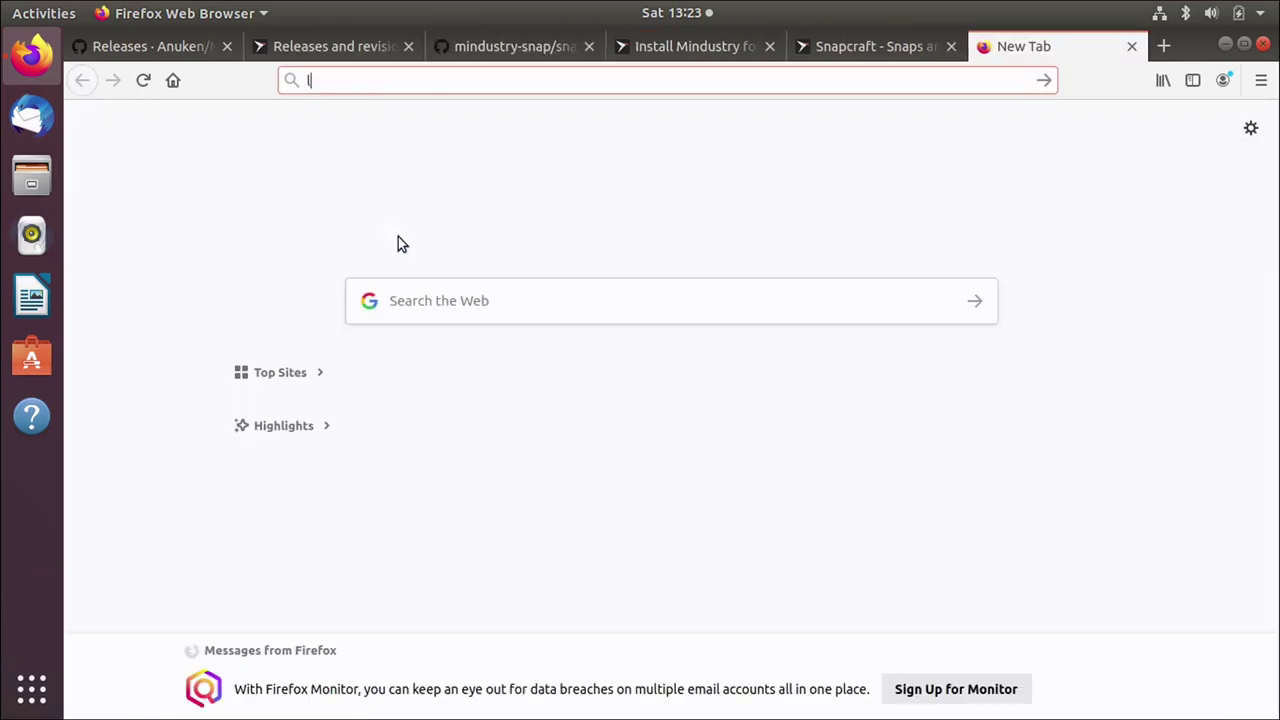
text(launchpad.net/)
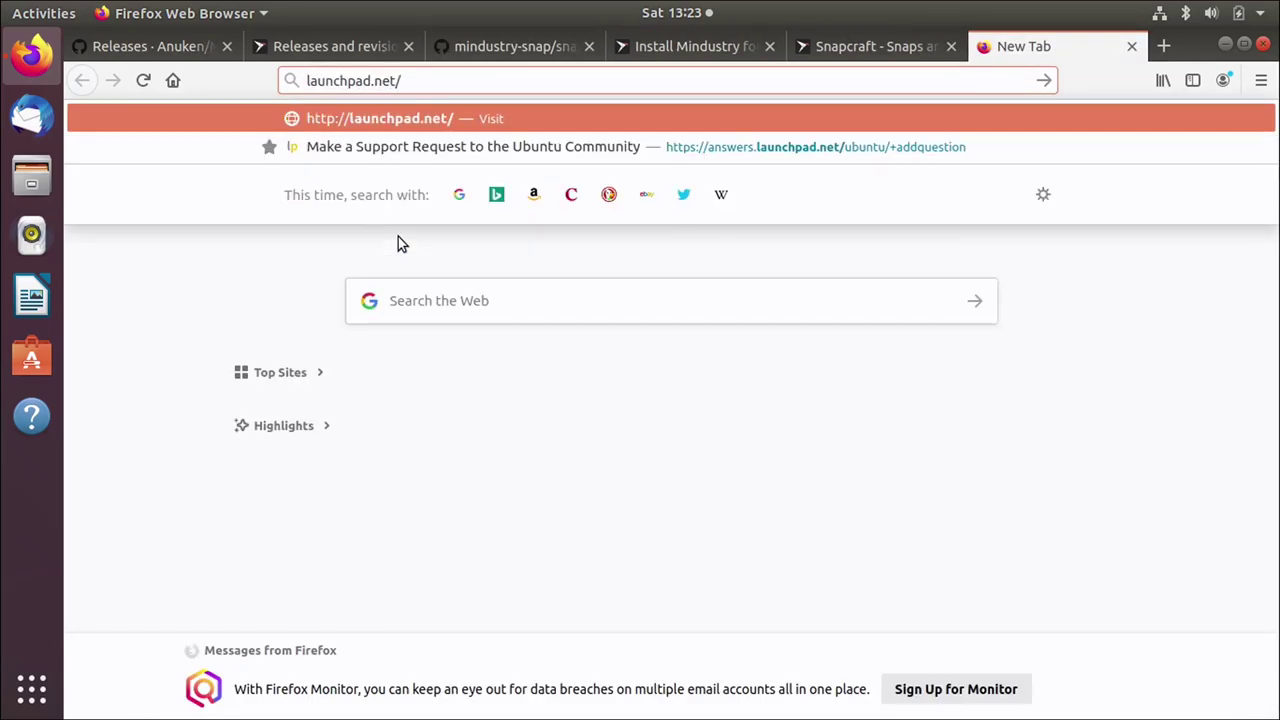
text(builders)
key(Return)
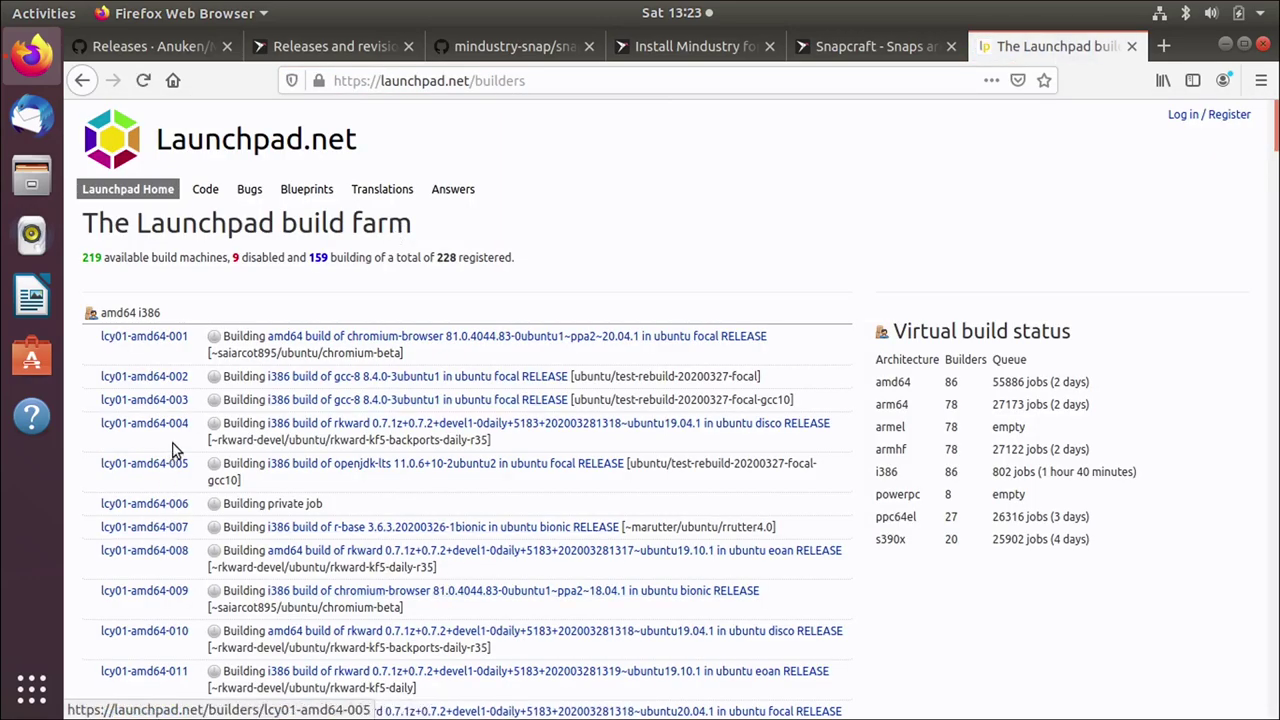
scroll(175, 450, down, 8)
scroll(175, 450, down, 7)
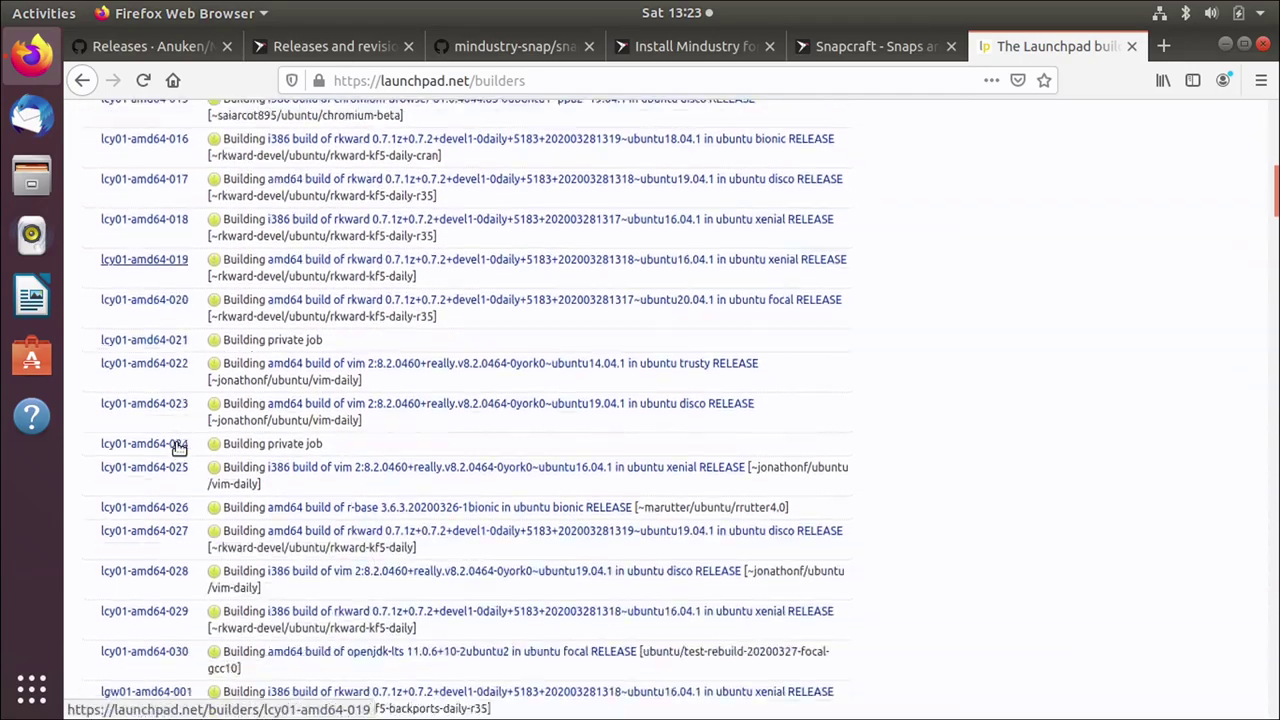
scroll(176, 449, up, 15)
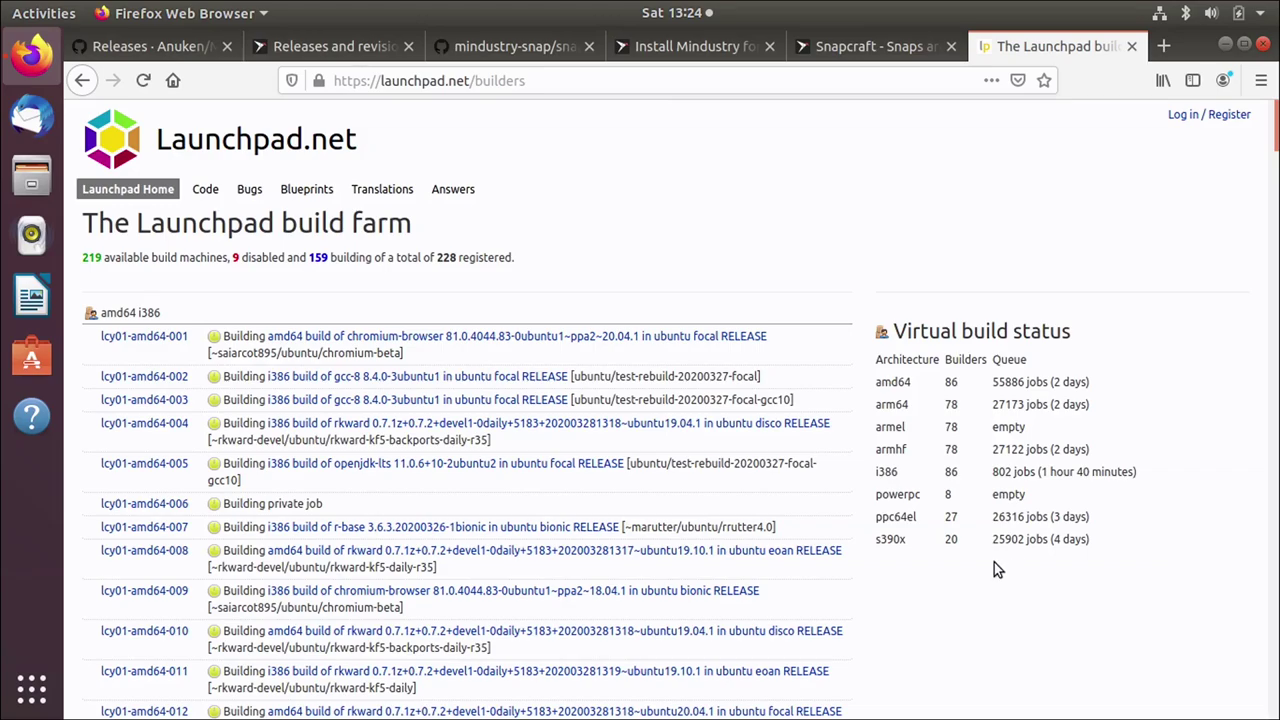
scroll(978, 620, down, 3)
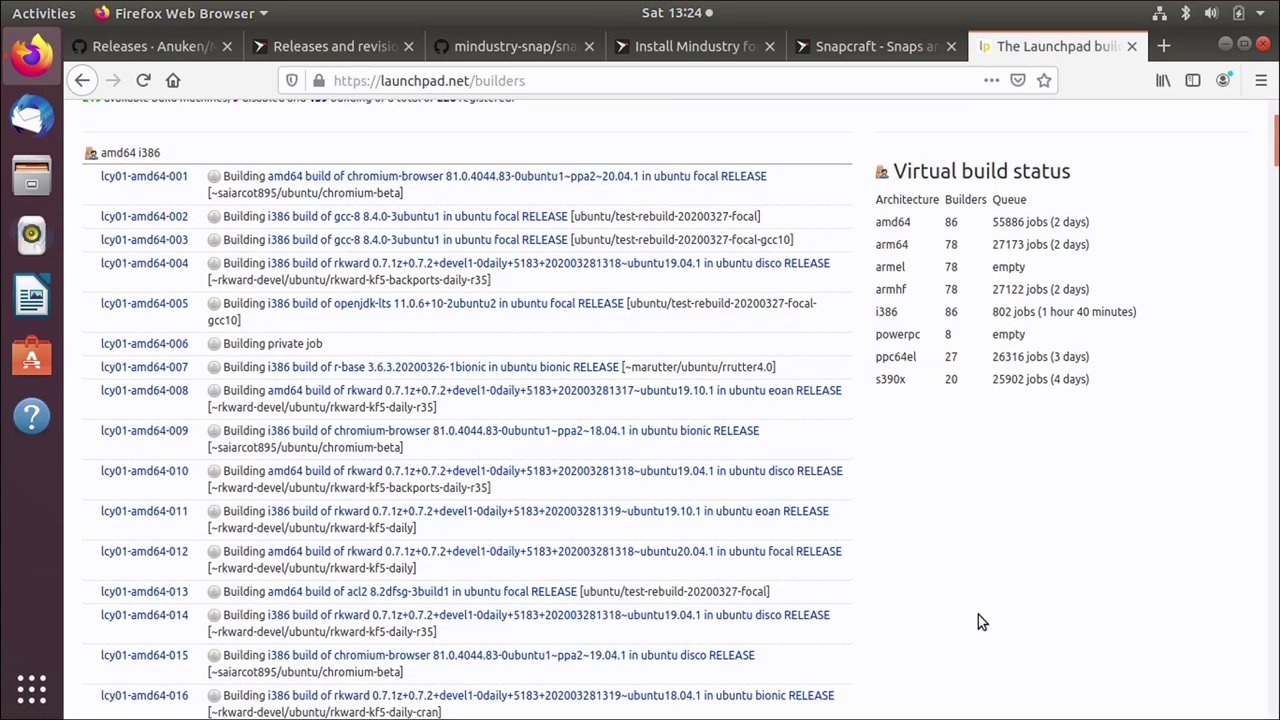
scroll(978, 614, down, 7)
scroll(978, 621, down, 10)
scroll(981, 622, down, 9)
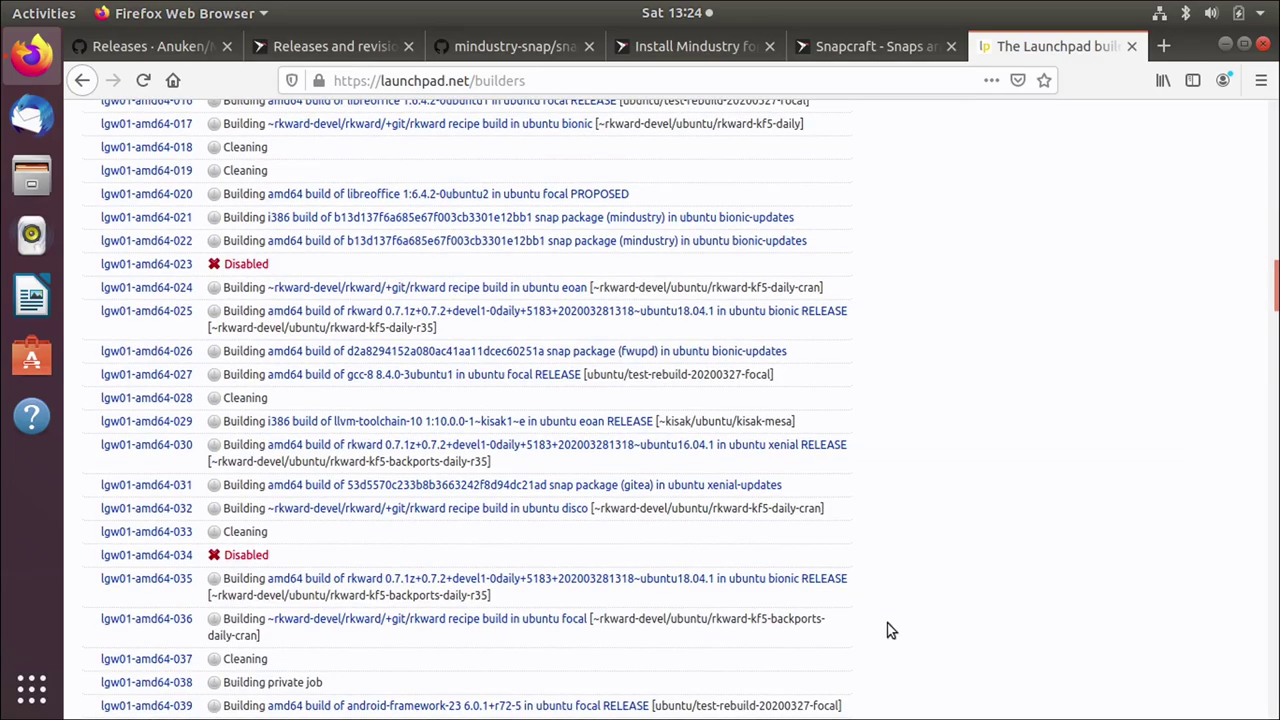
scroll(877, 605, down, 8)
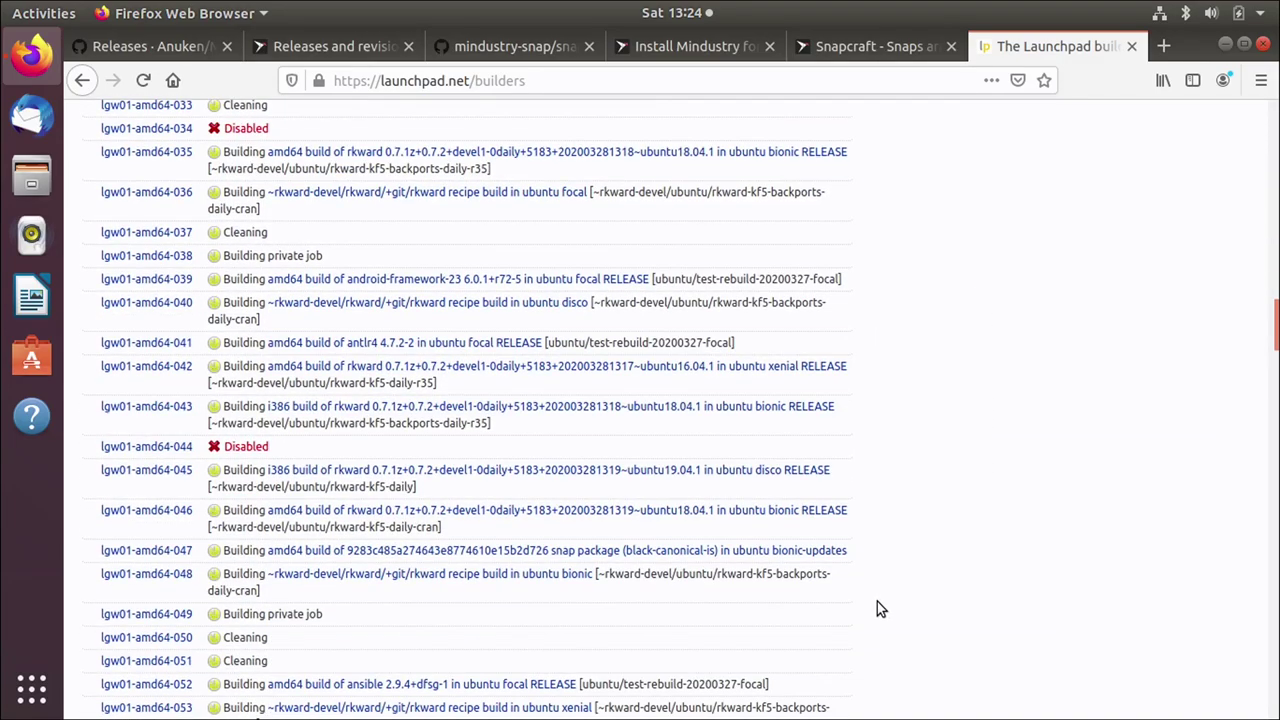
Step: Search the builders page for 'mind', open the armhf Mindustry build in a background tab, and review other matches
key(ctrl+f)
text(min)
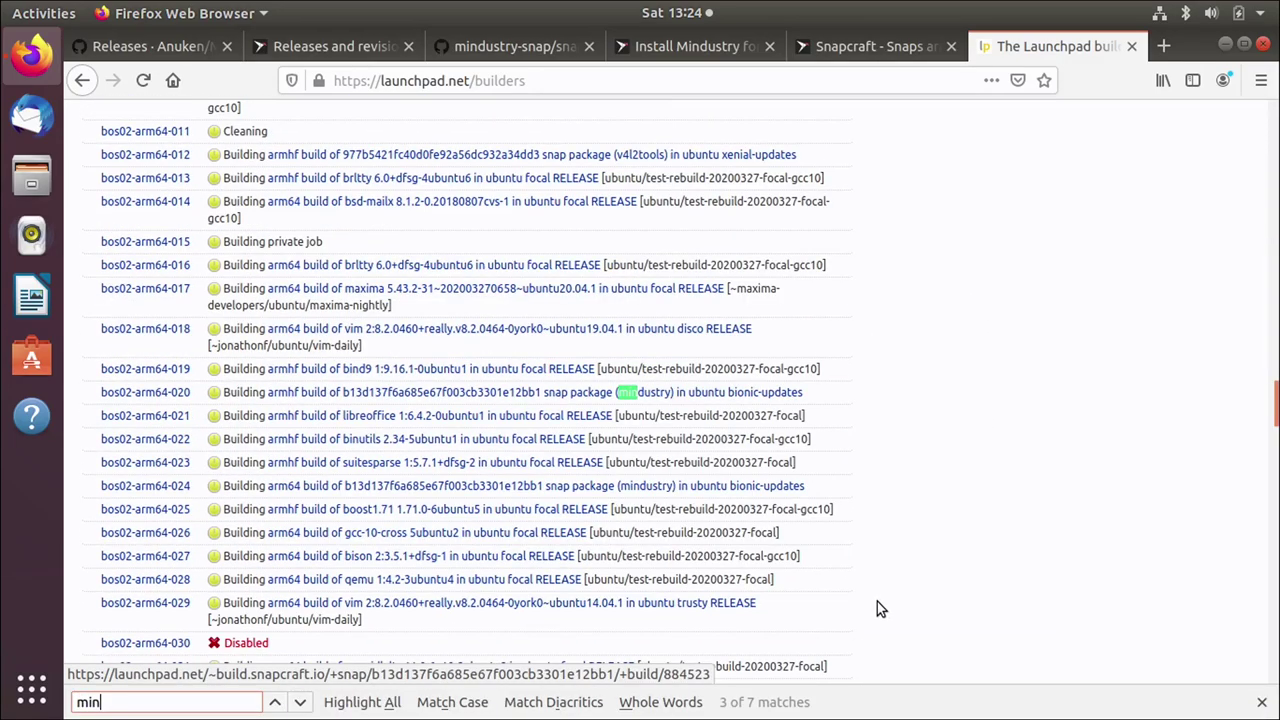
text(d)
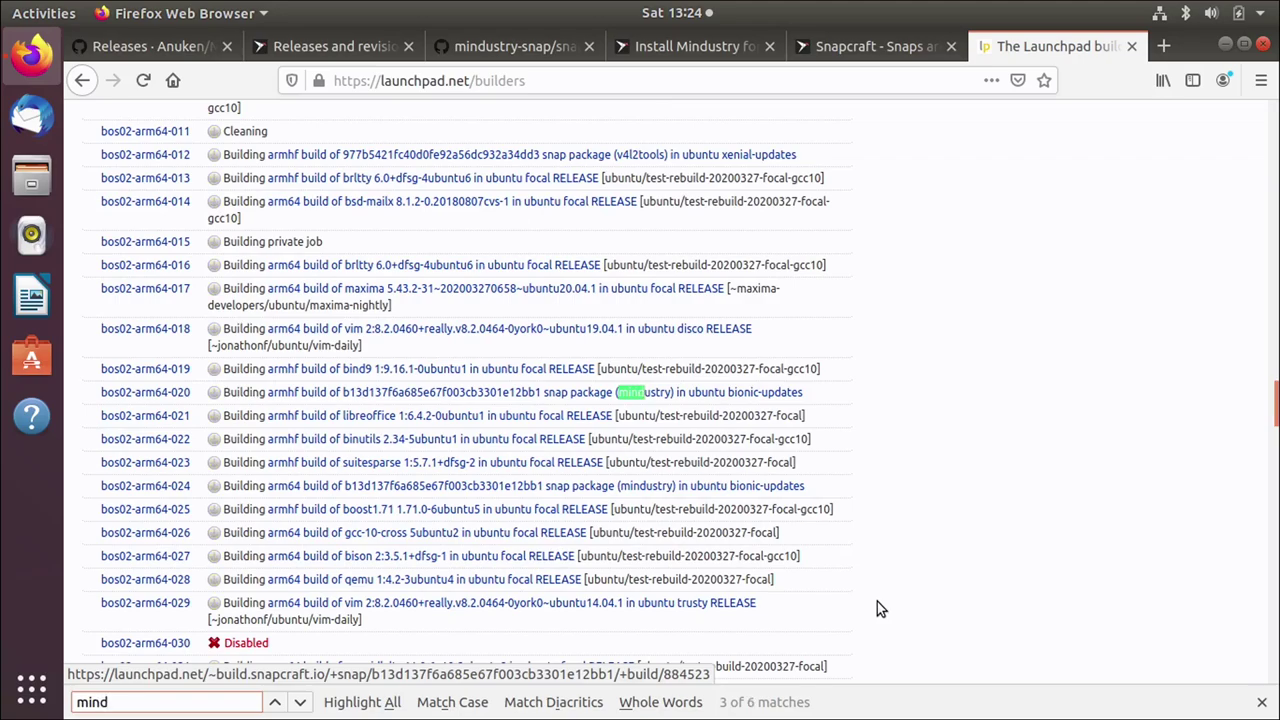
middle_click(383, 395)
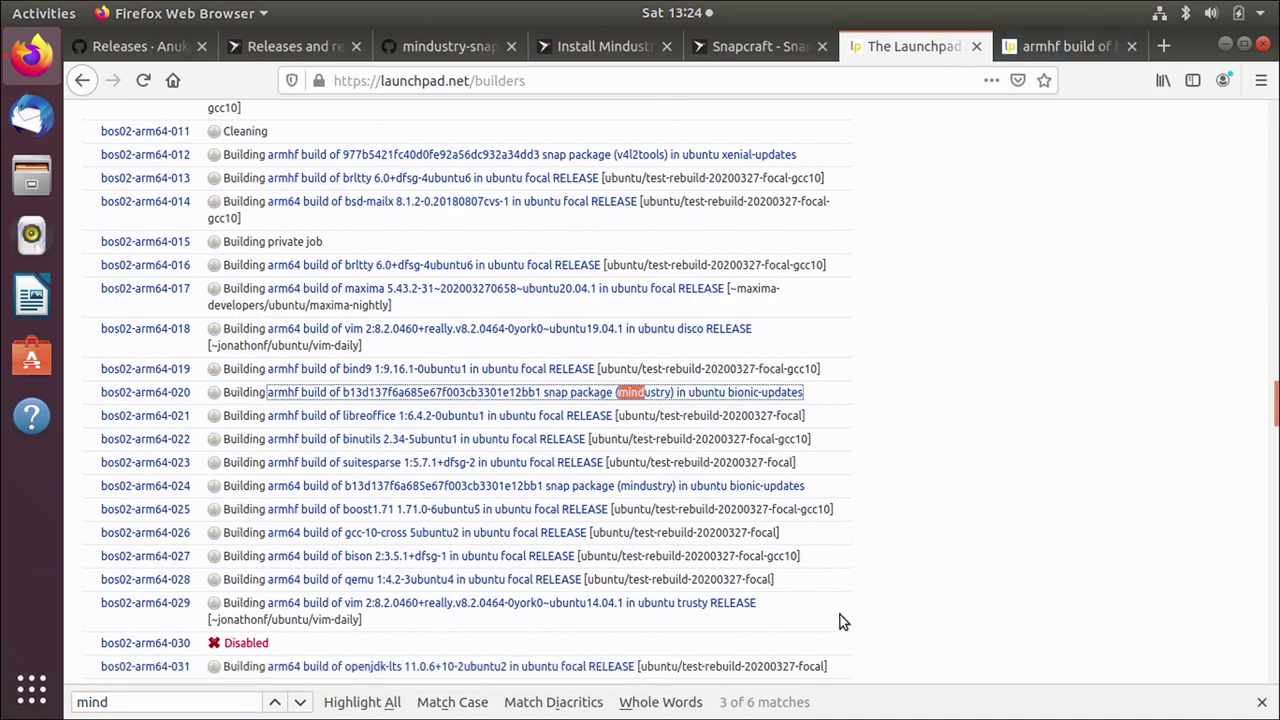
click(271, 703)
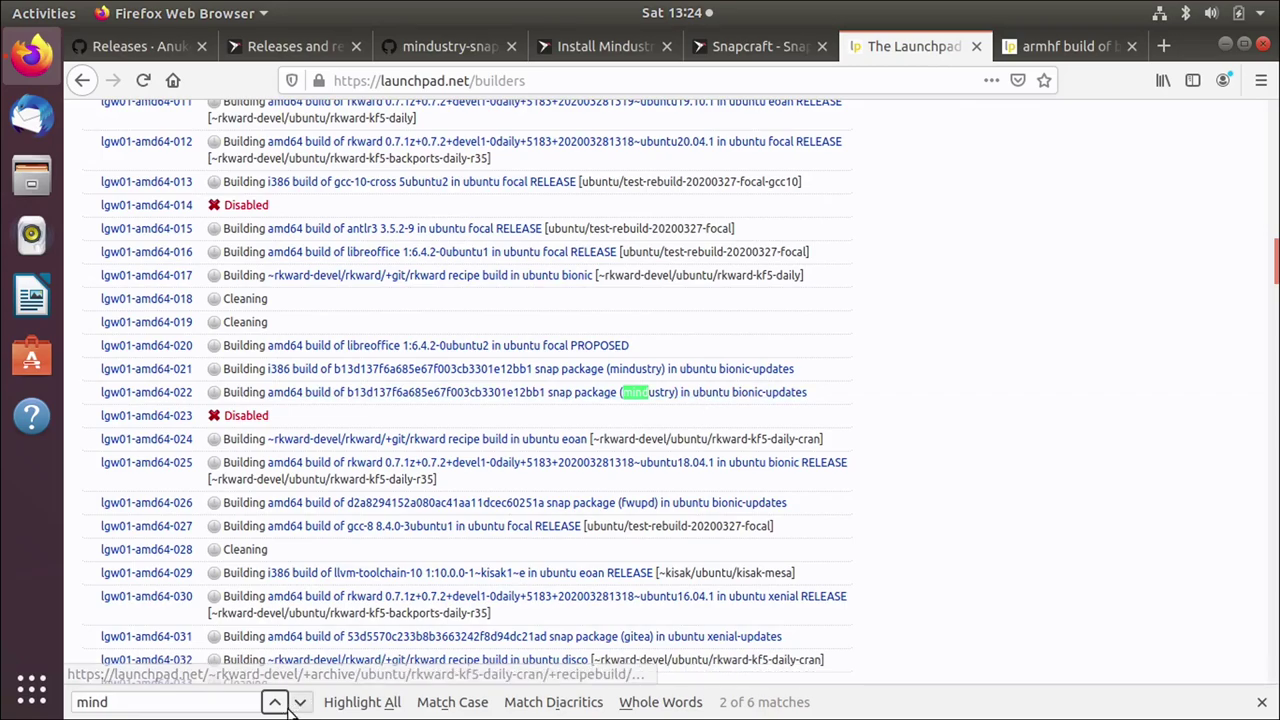
click(275, 703)
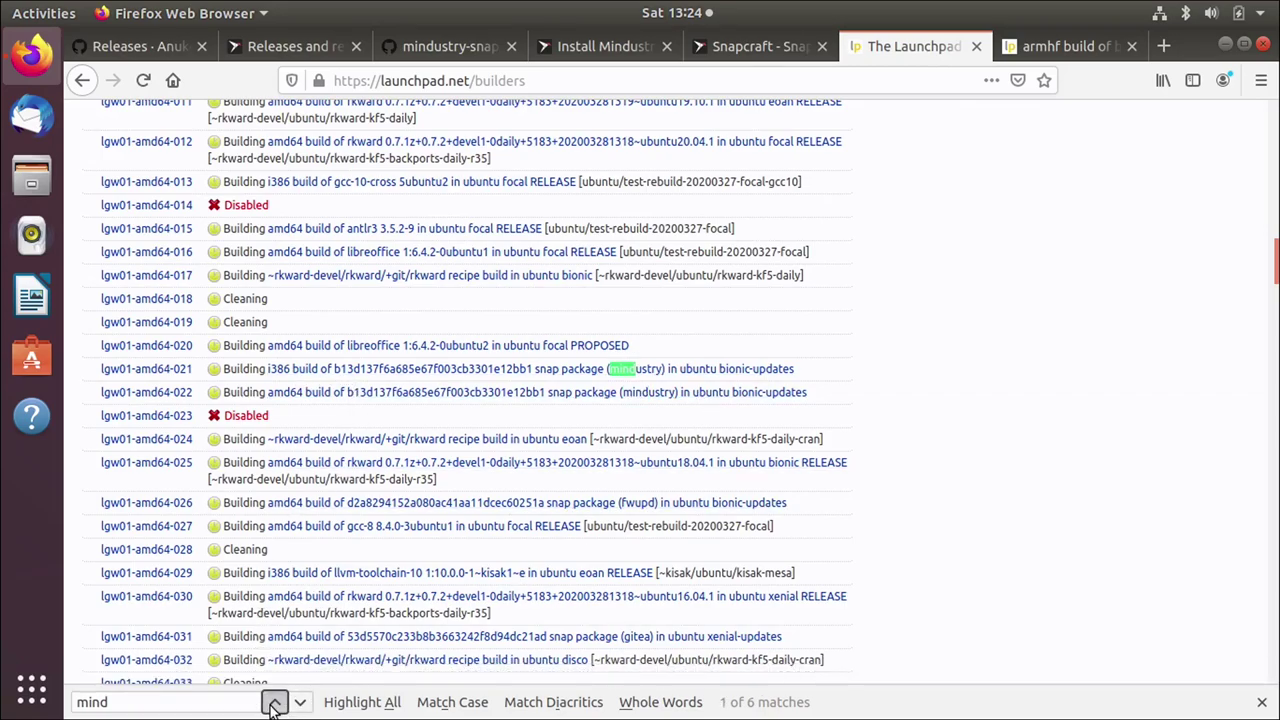
click(275, 703)
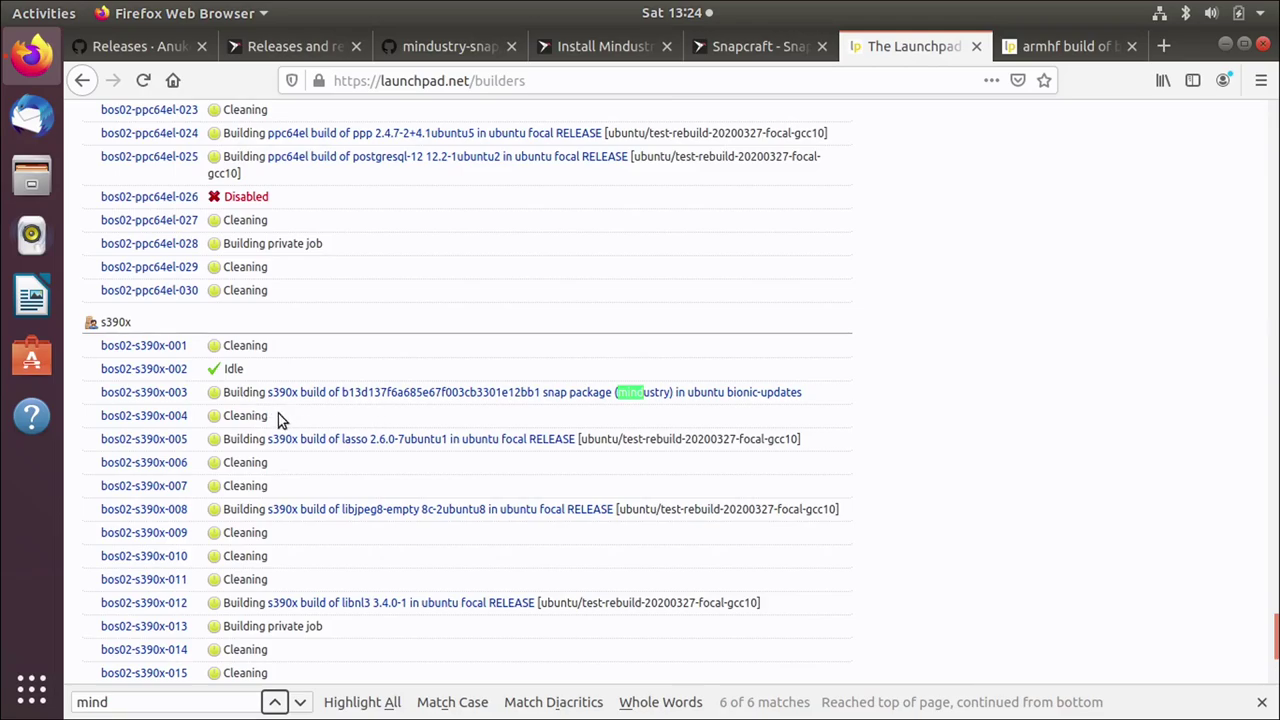
click(1072, 42)
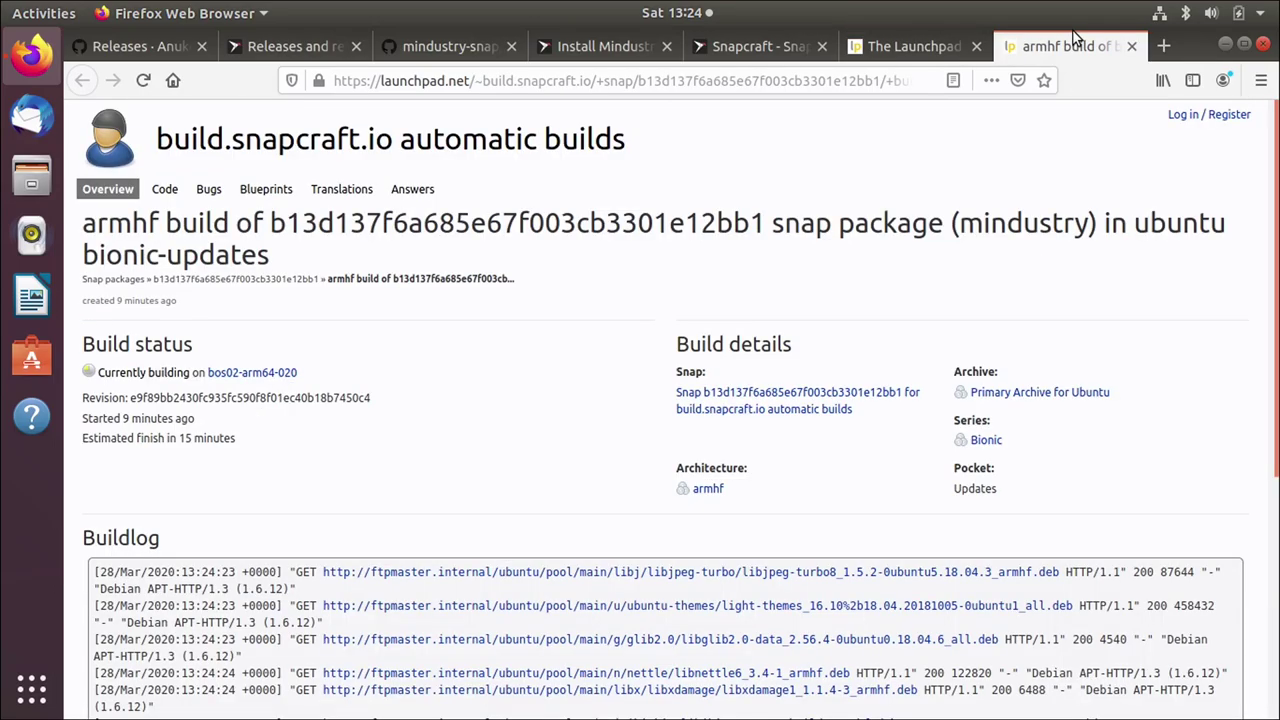
scroll(394, 543, down, 3)
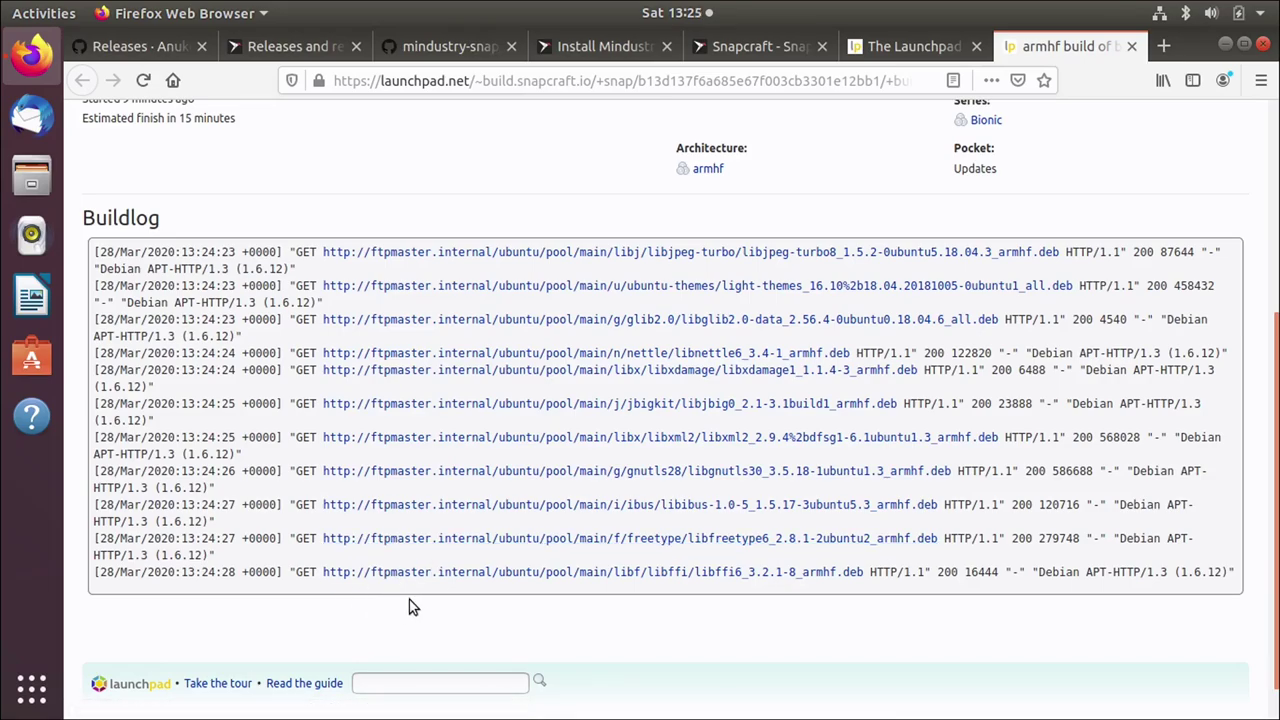
scroll(409, 599, up, 3)
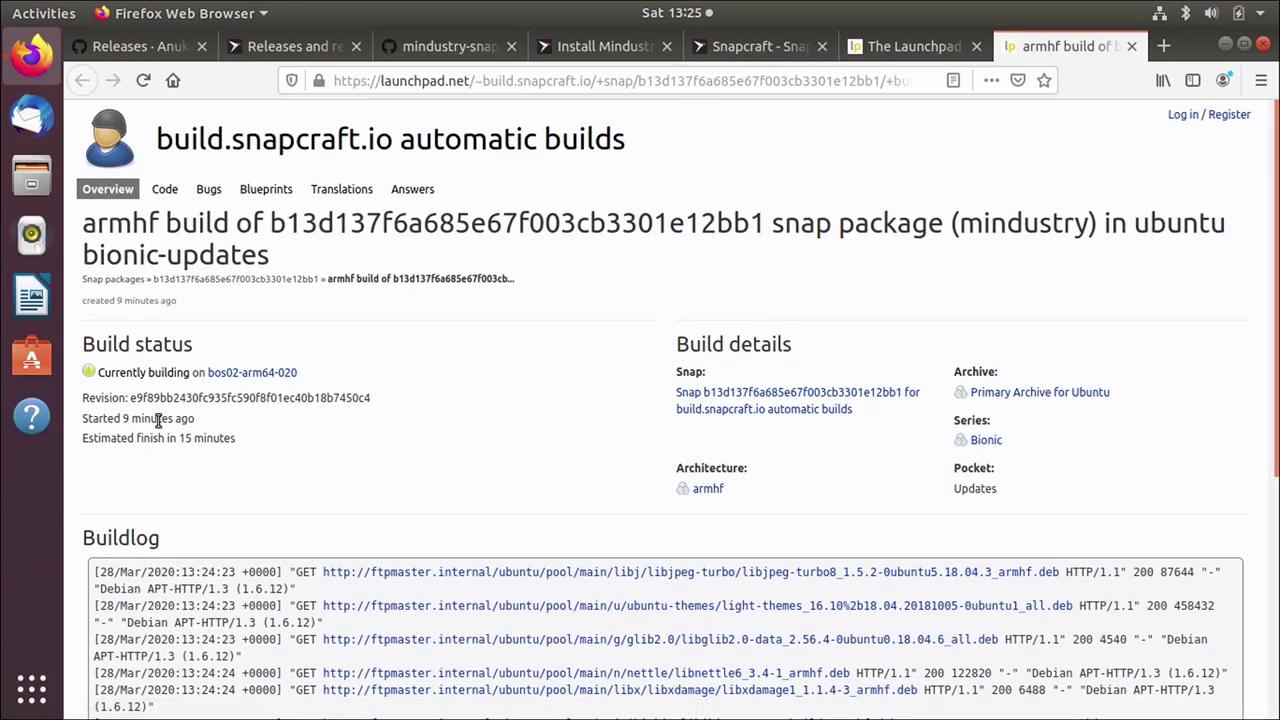
mouse_move(161, 421)
click(936, 44)
scroll(988, 289, up, 10)
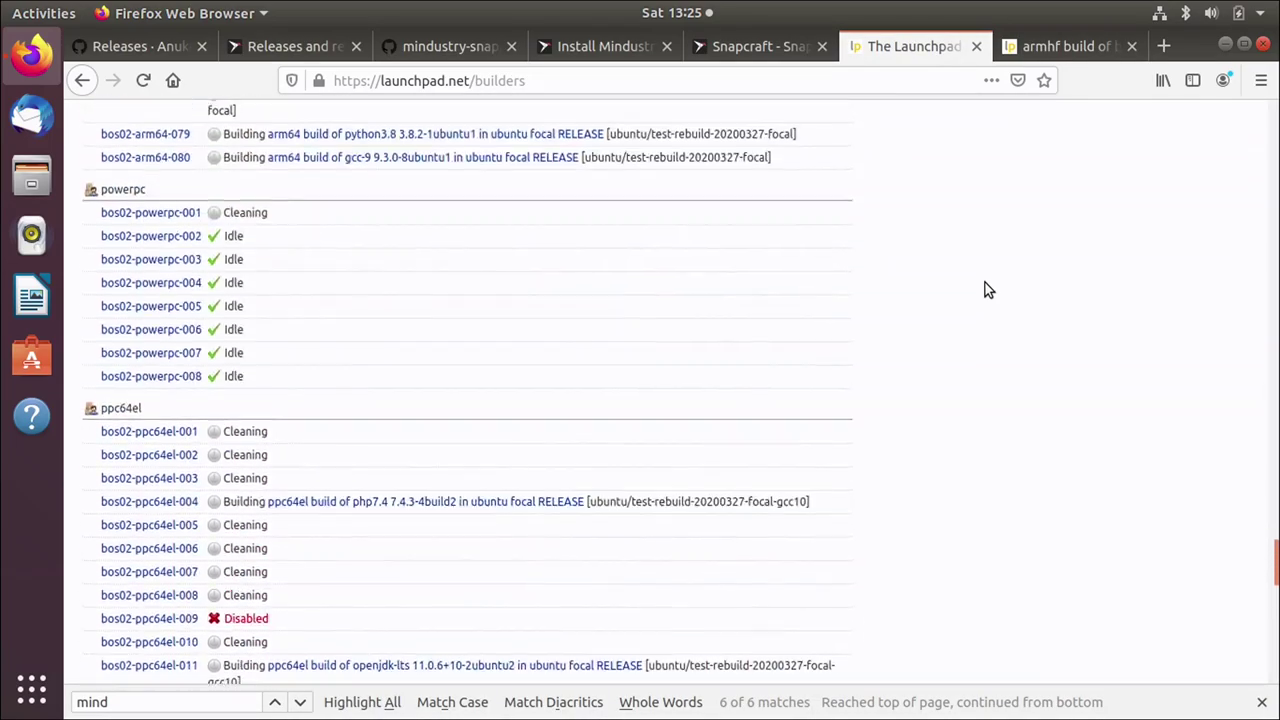
drag(1274, 580, 1277, 67)
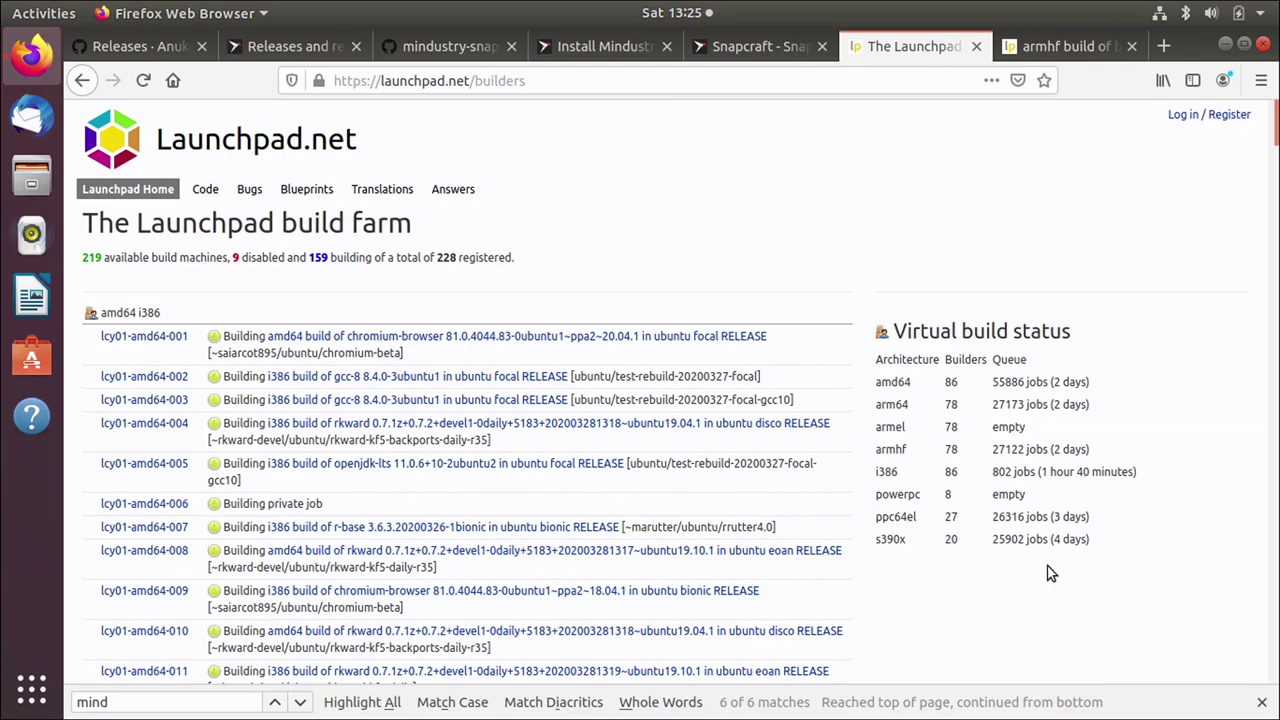
Step: Reload the armhf Mindustry build page, review its build log, then close that tab
click(1069, 46)
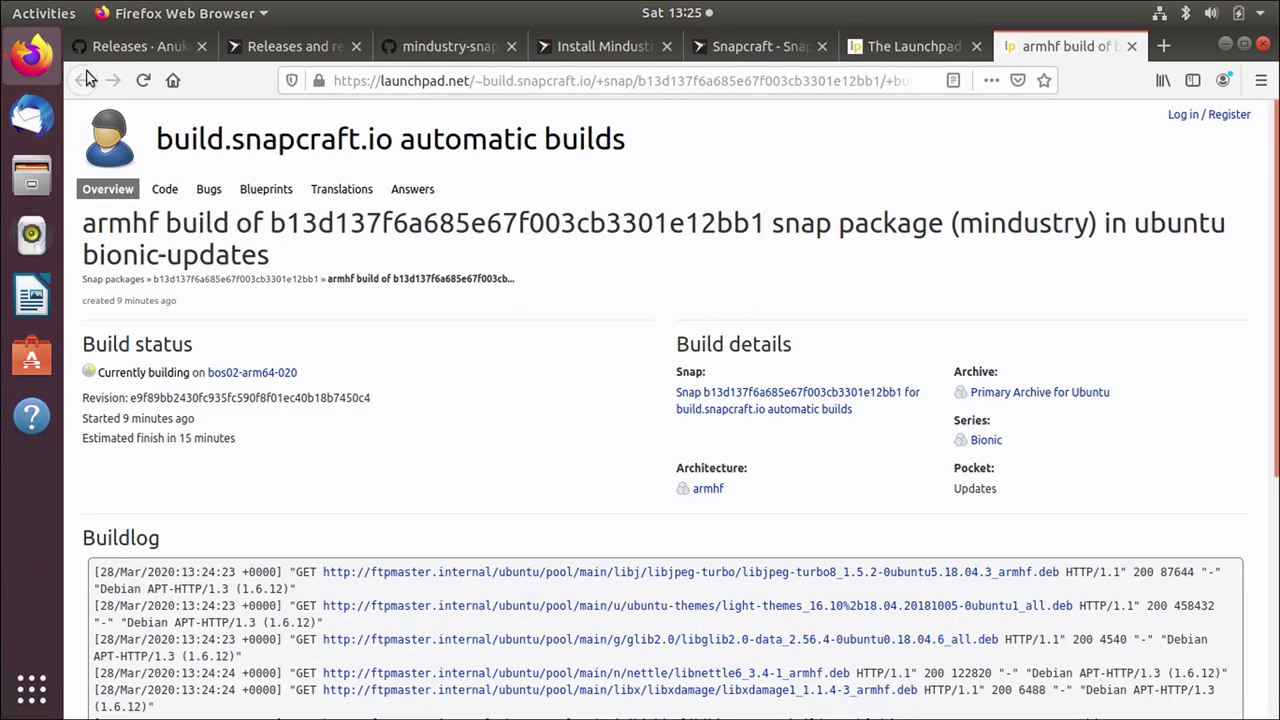
click(142, 80)
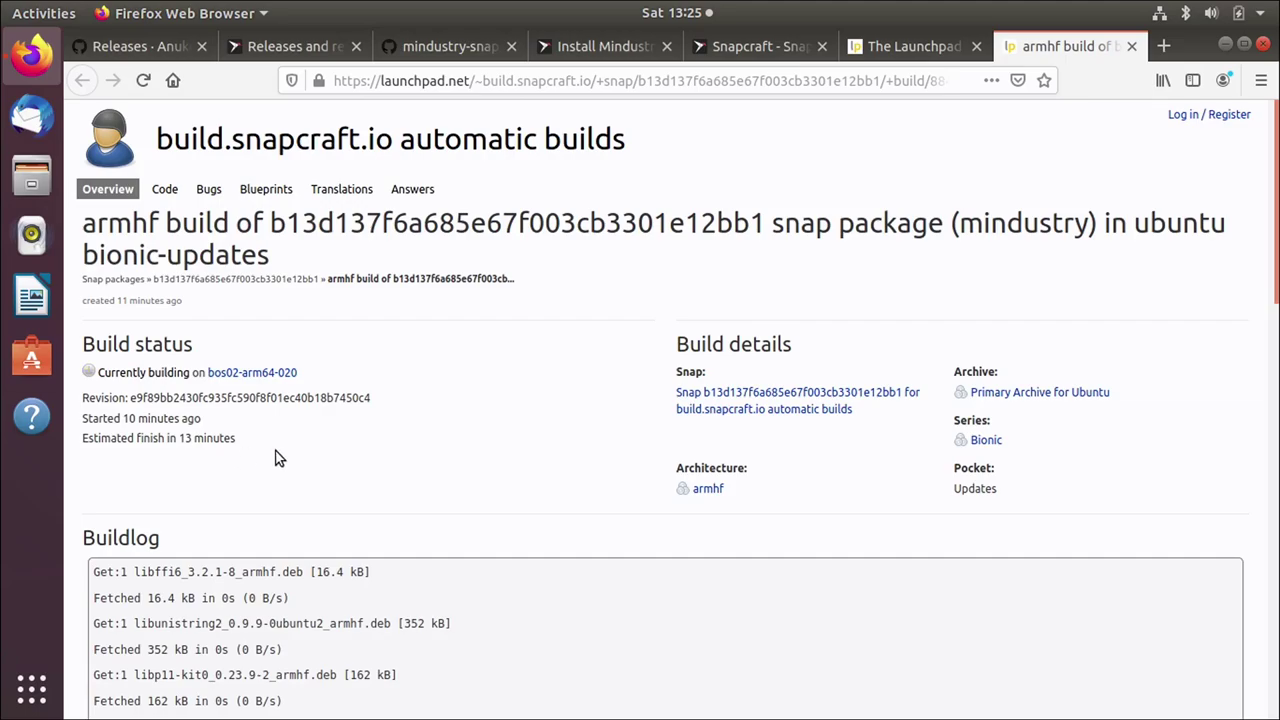
scroll(295, 472, down, 15)
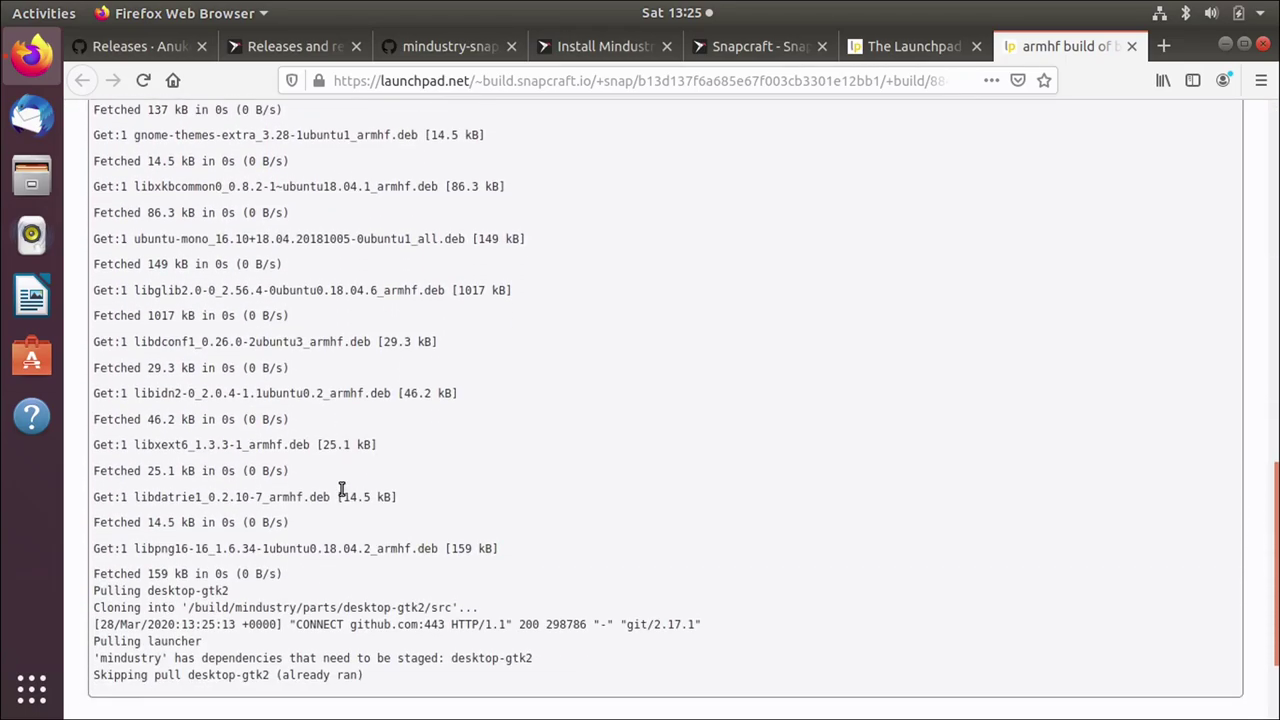
scroll(341, 487, down, 1)
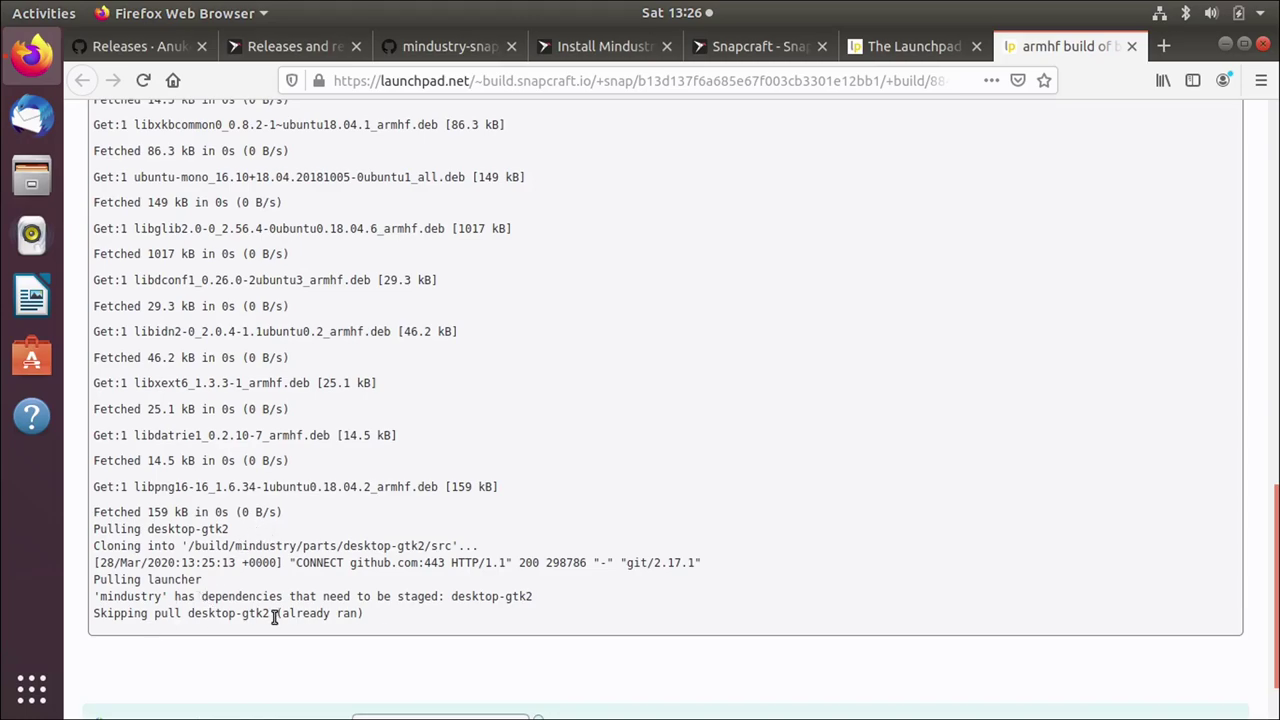
scroll(285, 613, up, 10)
scroll(287, 613, up, 8)
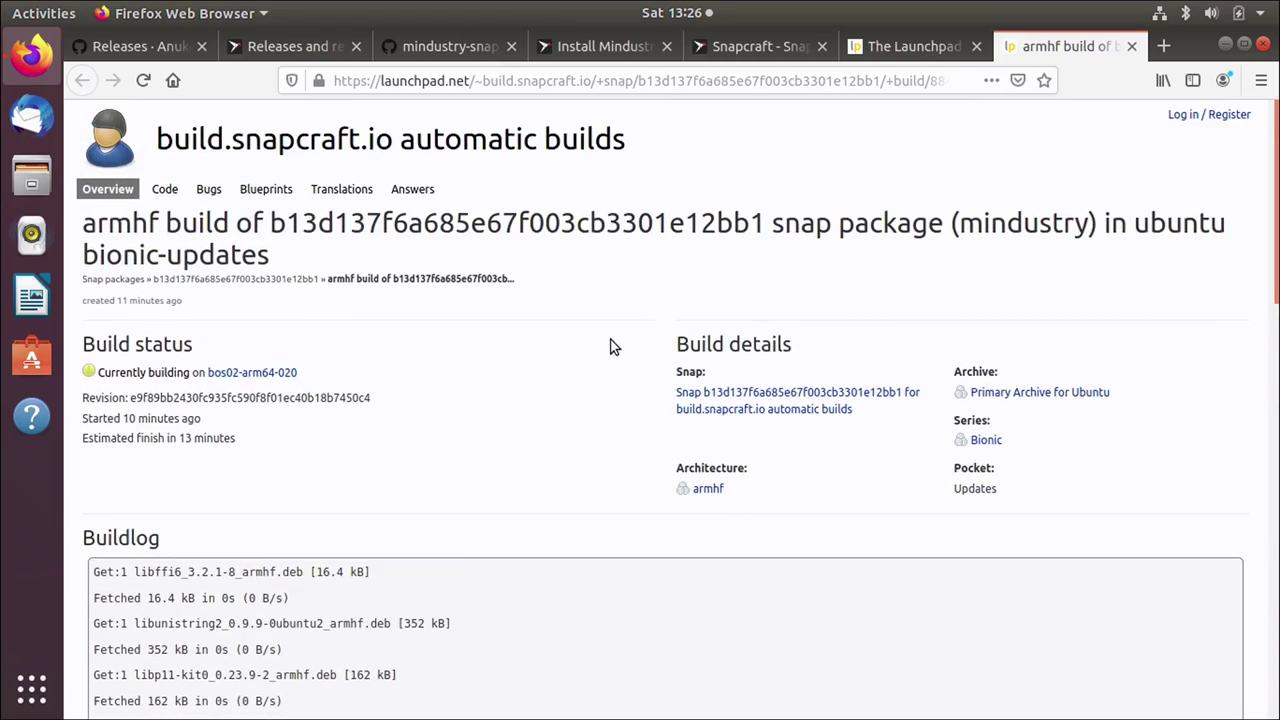
click(1126, 53)
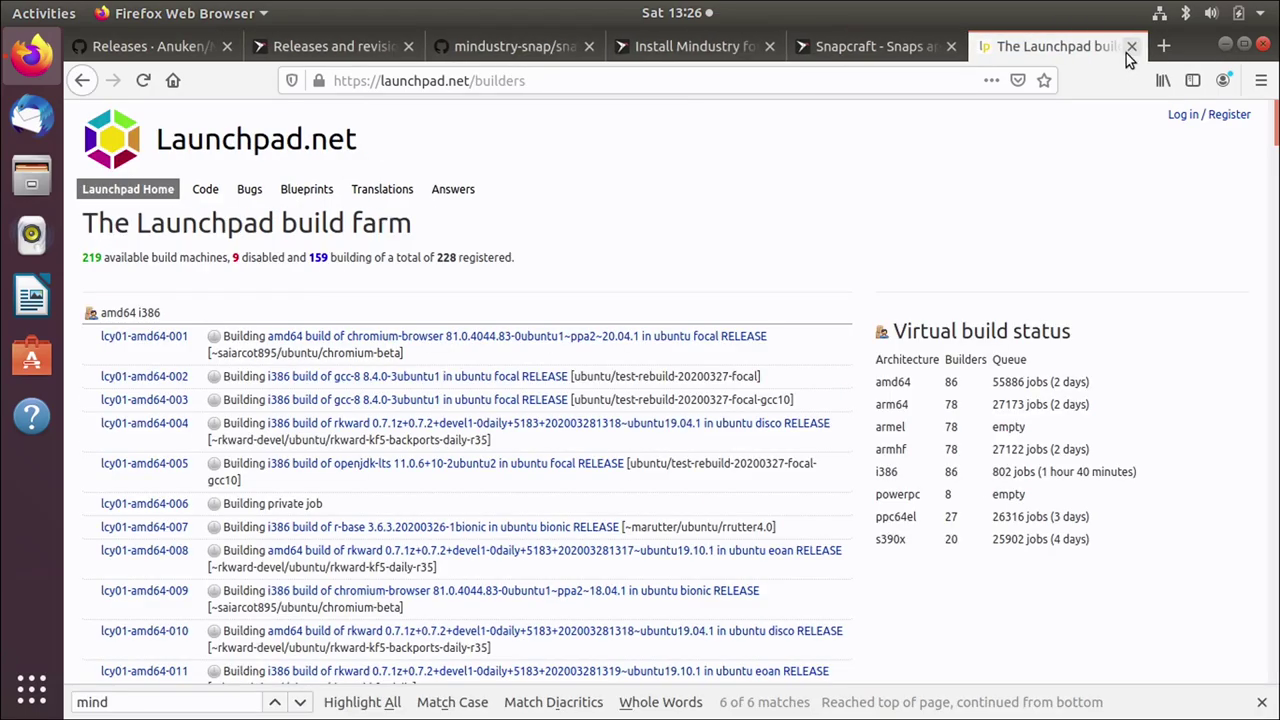
Step: Switch to the Snapcraft Mindustry releases tab and go to its Builds list
click(282, 48)
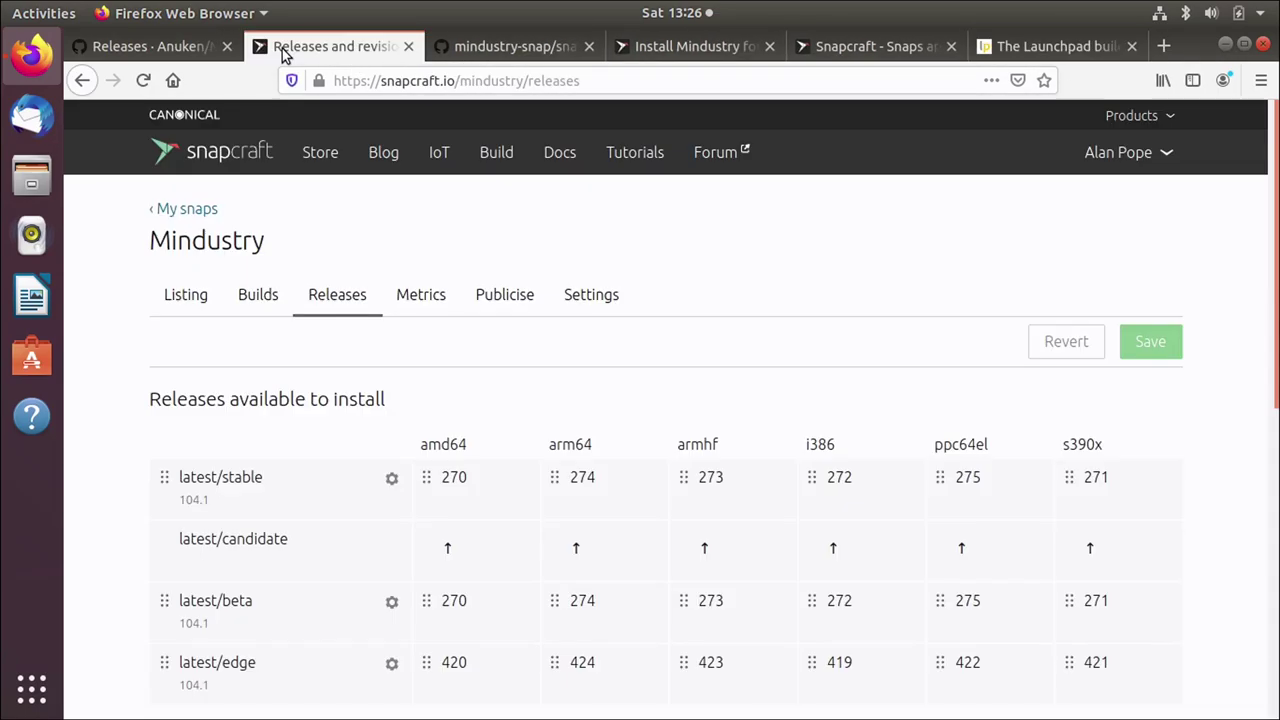
click(268, 305)
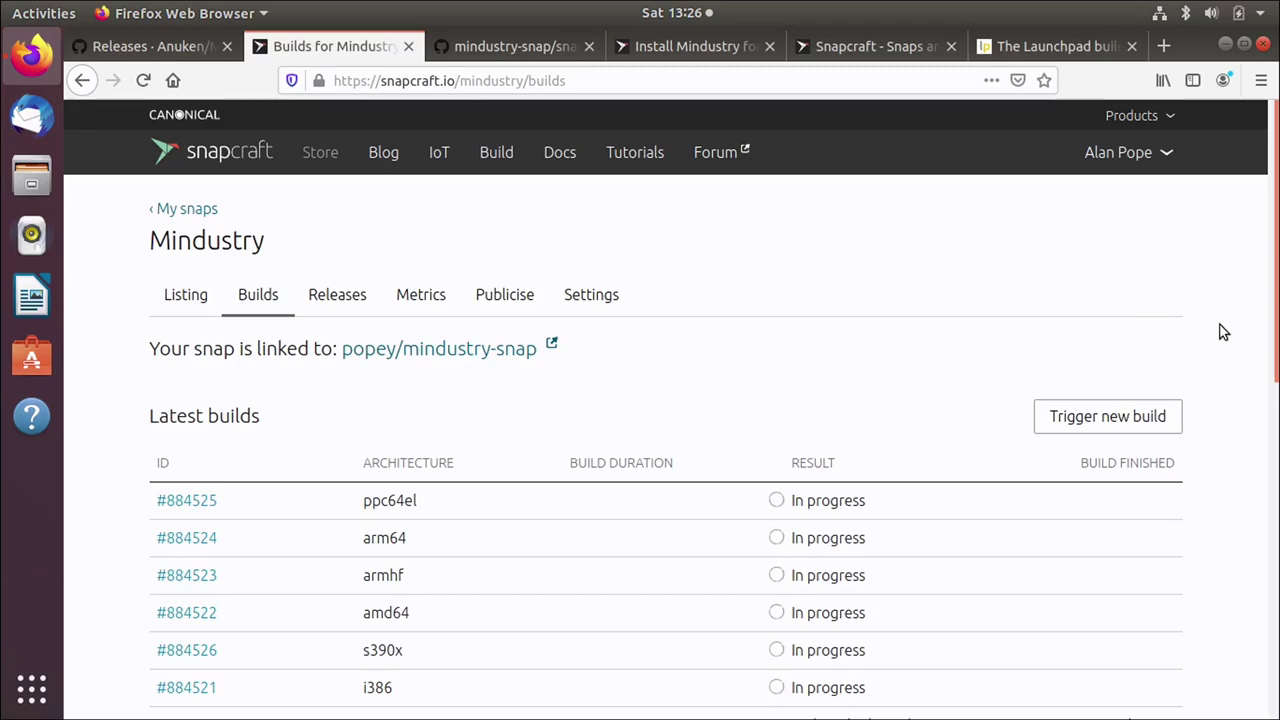
Step: Scroll the Builds page while waiting for all six Mindustry architecture builds to finish
scroll(1222, 332, down, 2)
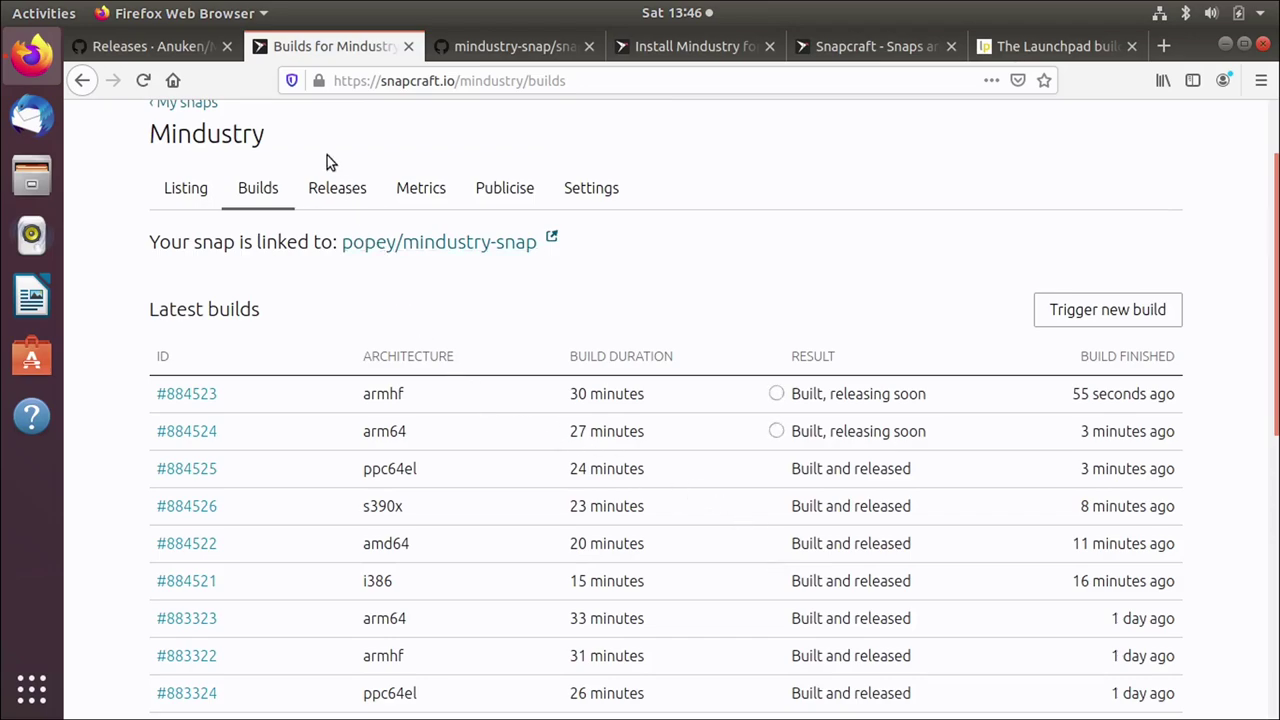
click(339, 193)
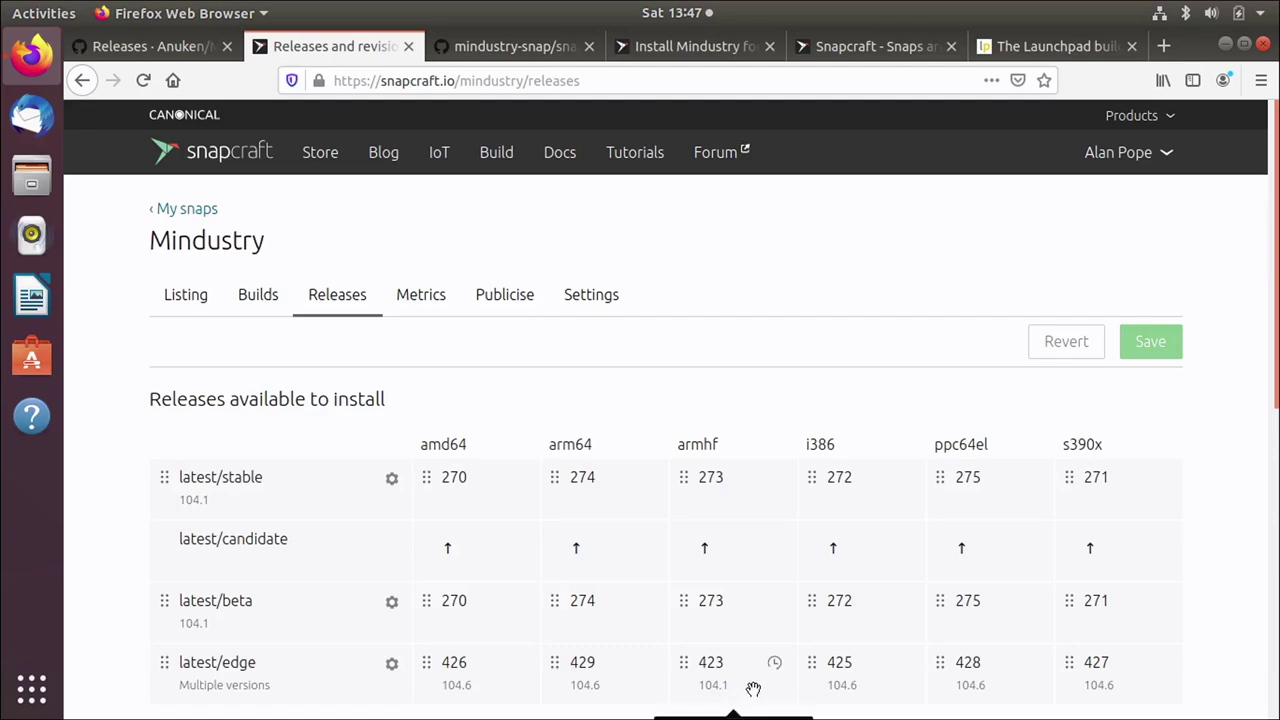
click(255, 292)
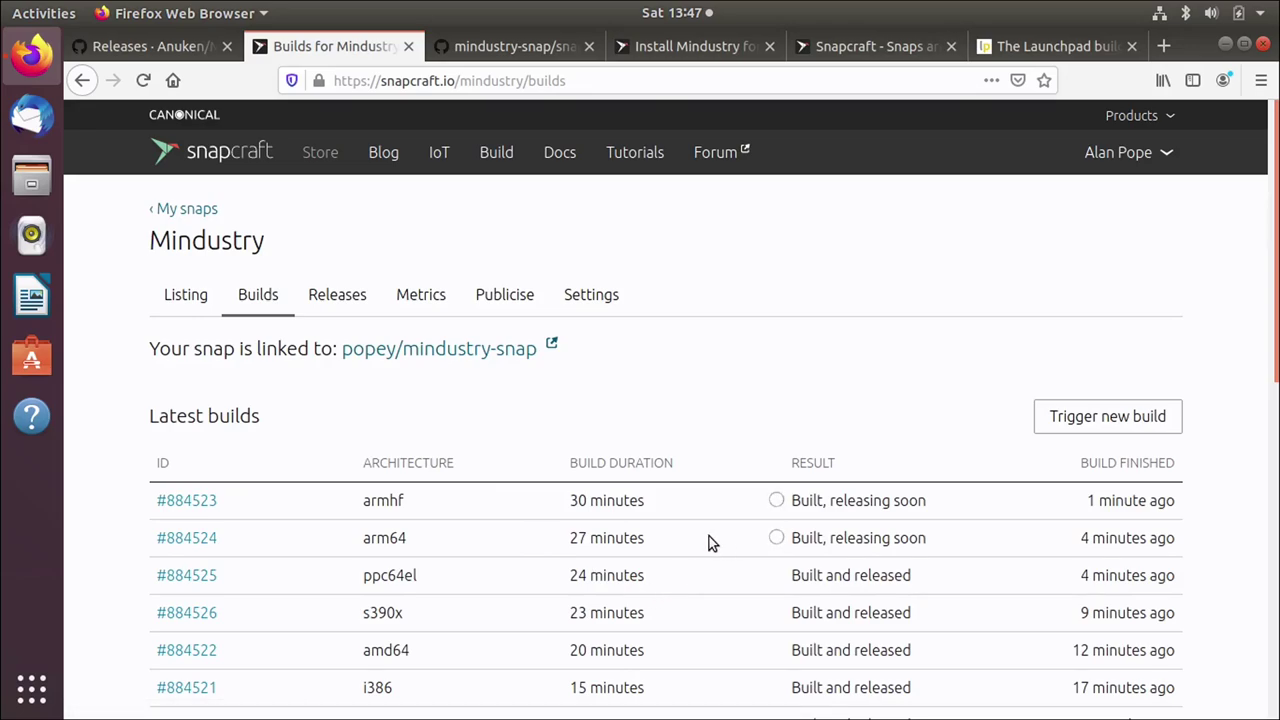
Step: Run 'snap install mindustry --edge' in a new terminal, authorise with the password, and mark revision 426
key(ctrl+alt+t)
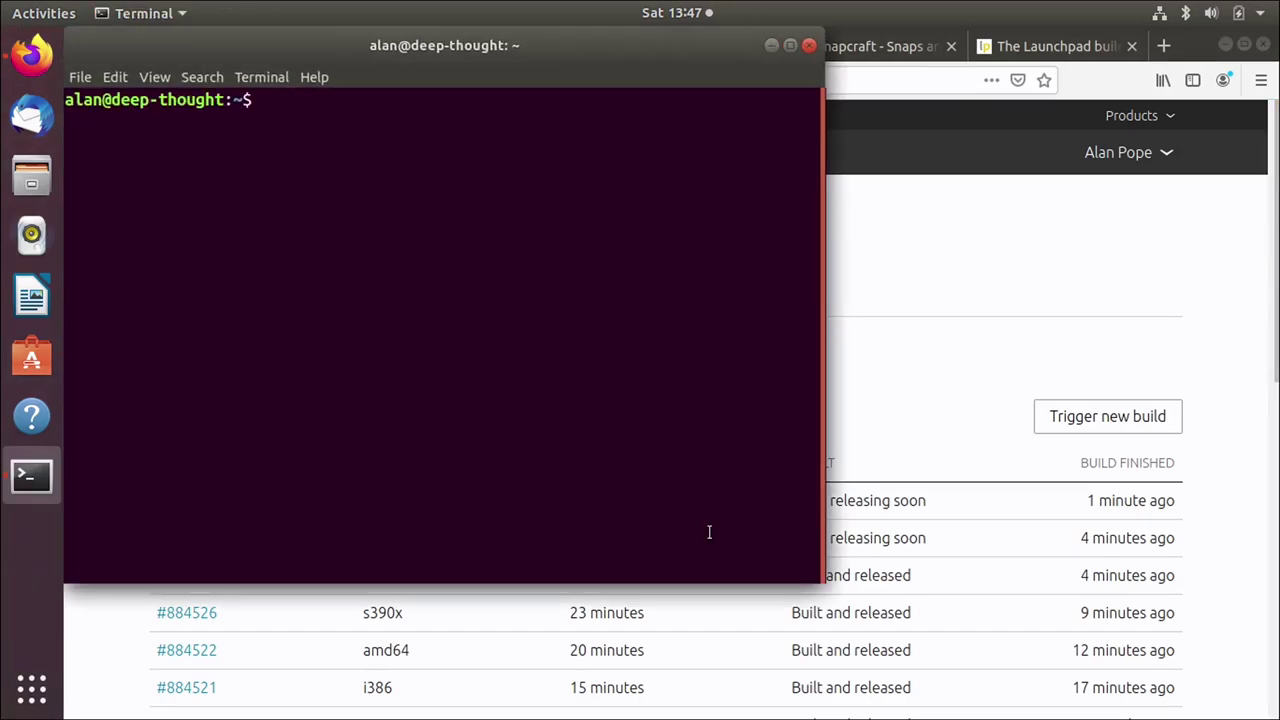
text(snap install mi)
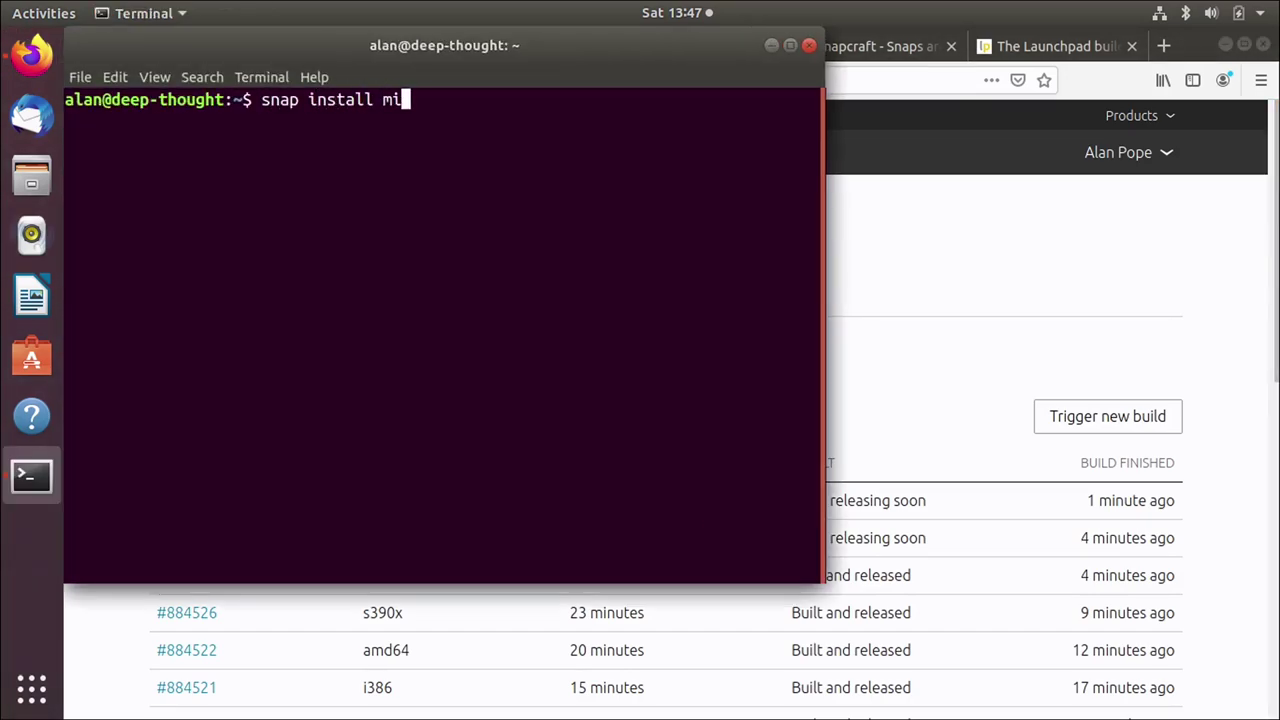
text(ndustry --edge)
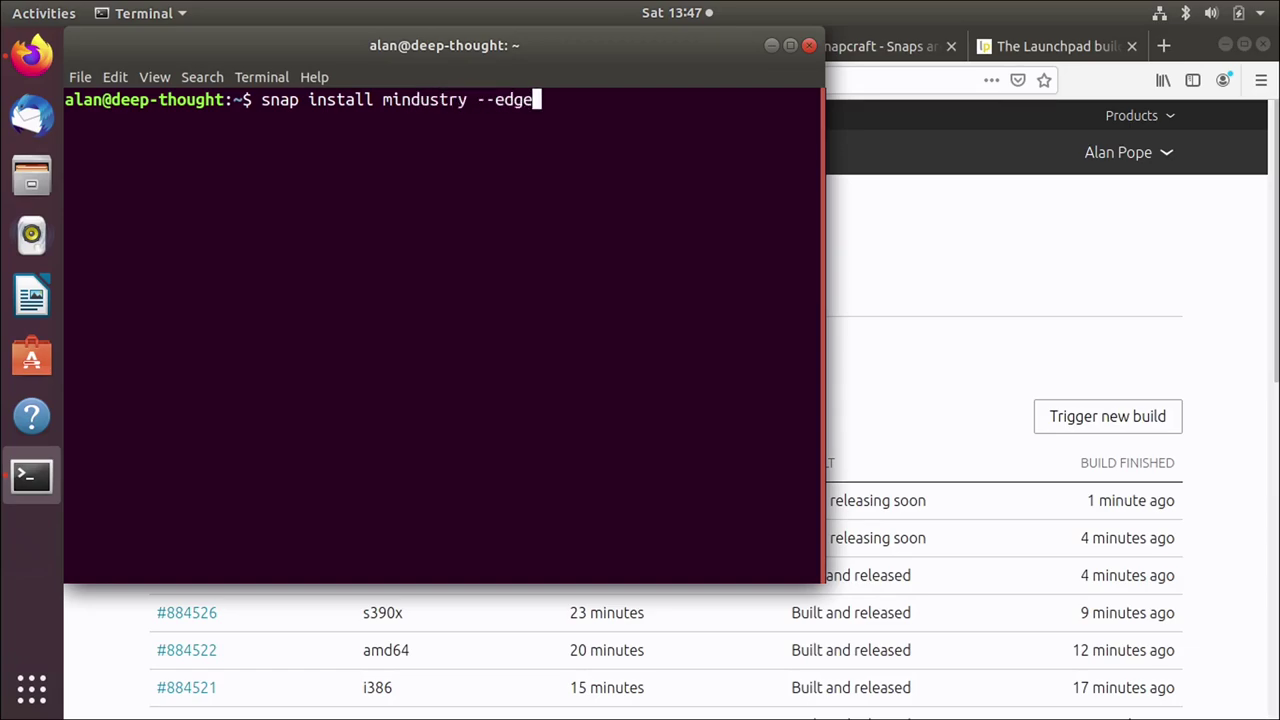
key(Return)
text(*************)
key(Return)
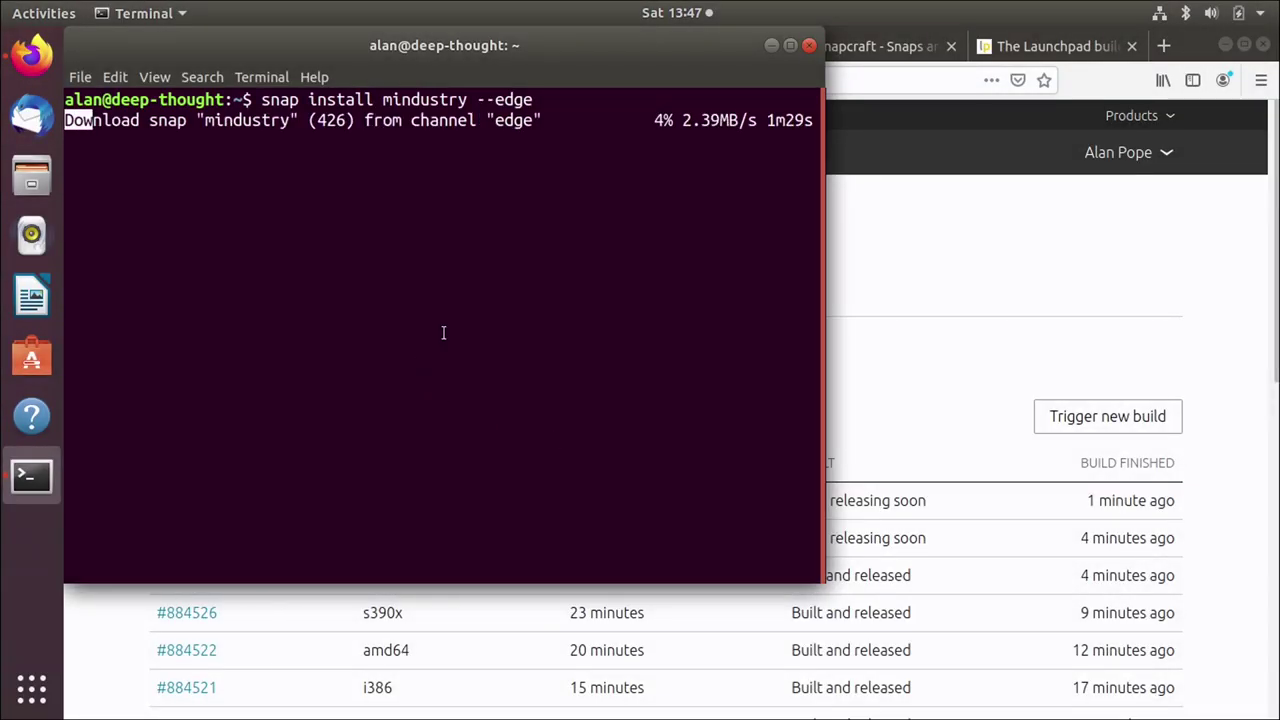
drag(312, 119, 352, 119)
Step: Check the Mindustry Releases page for latest/edge at 104.6 and the pending armhf revision 430
click(953, 285)
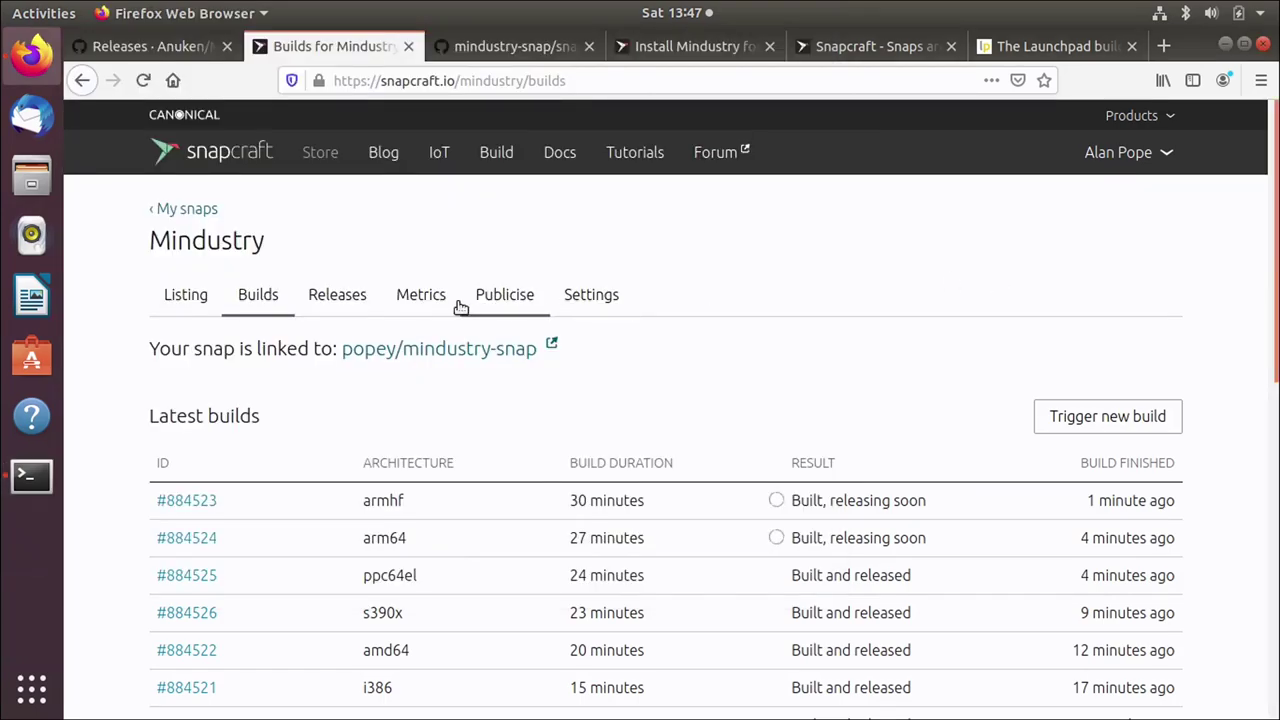
click(320, 306)
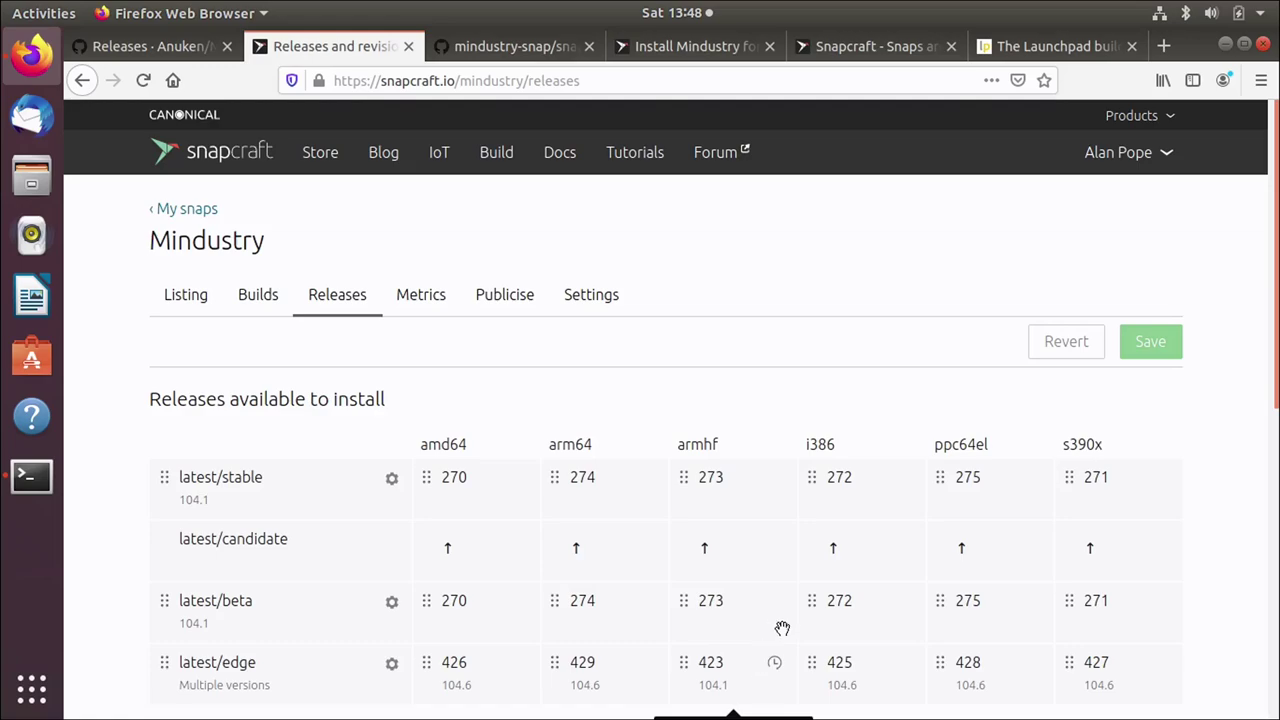
scroll(1237, 434, down, 5)
scroll(1237, 434, down, 1)
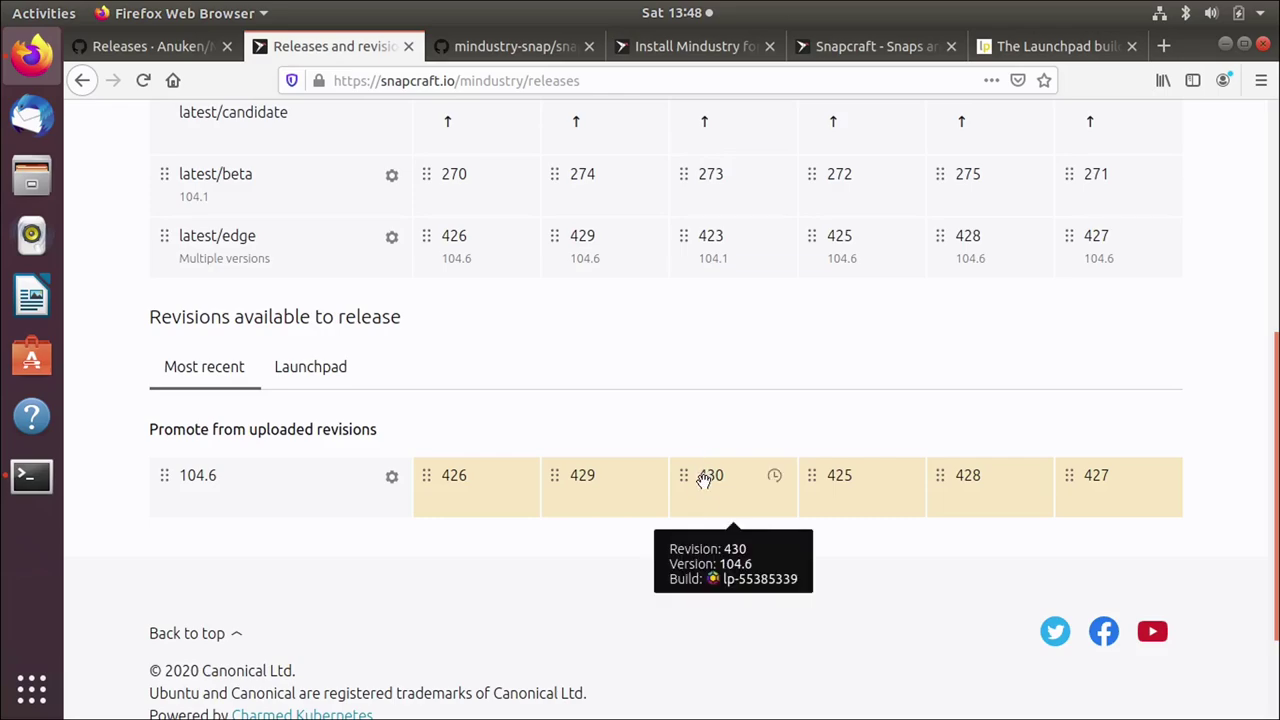
scroll(834, 592, up, 4)
scroll(834, 592, up, 2)
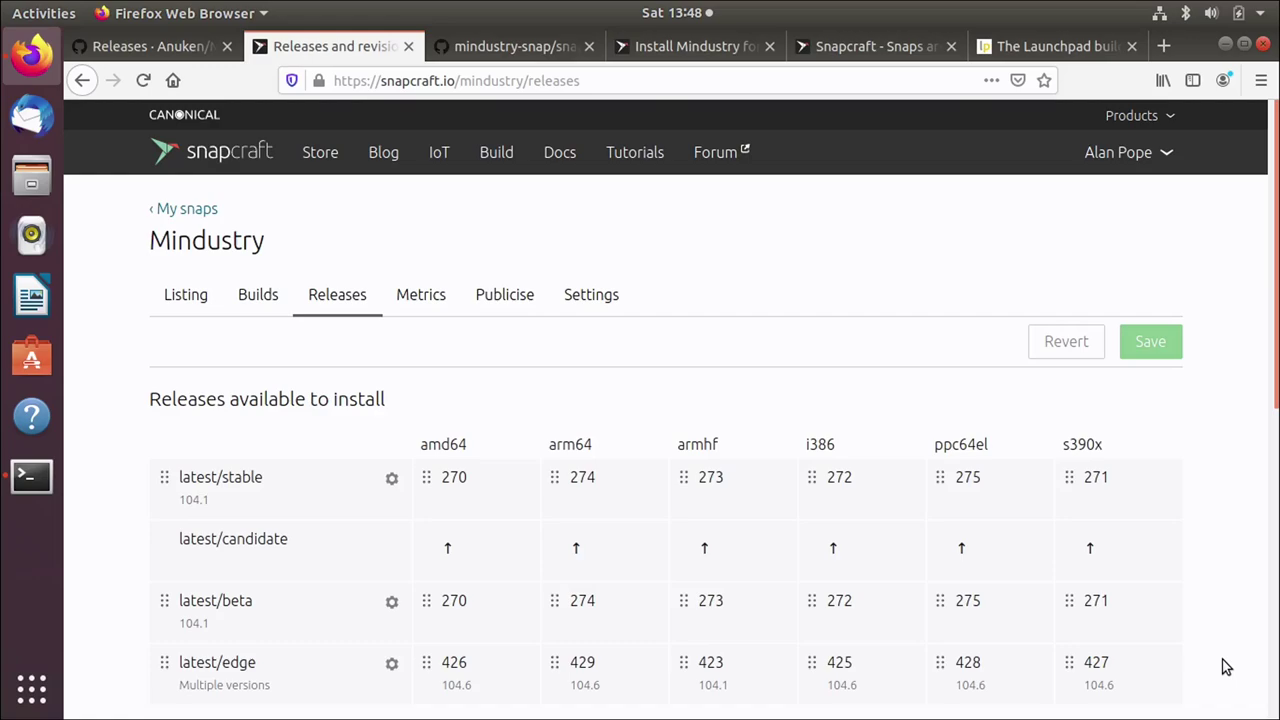
Step: Check the builds list, then confirm latest/edge shows 104.6 on all six architectures, including armhf revision 430
click(278, 316)
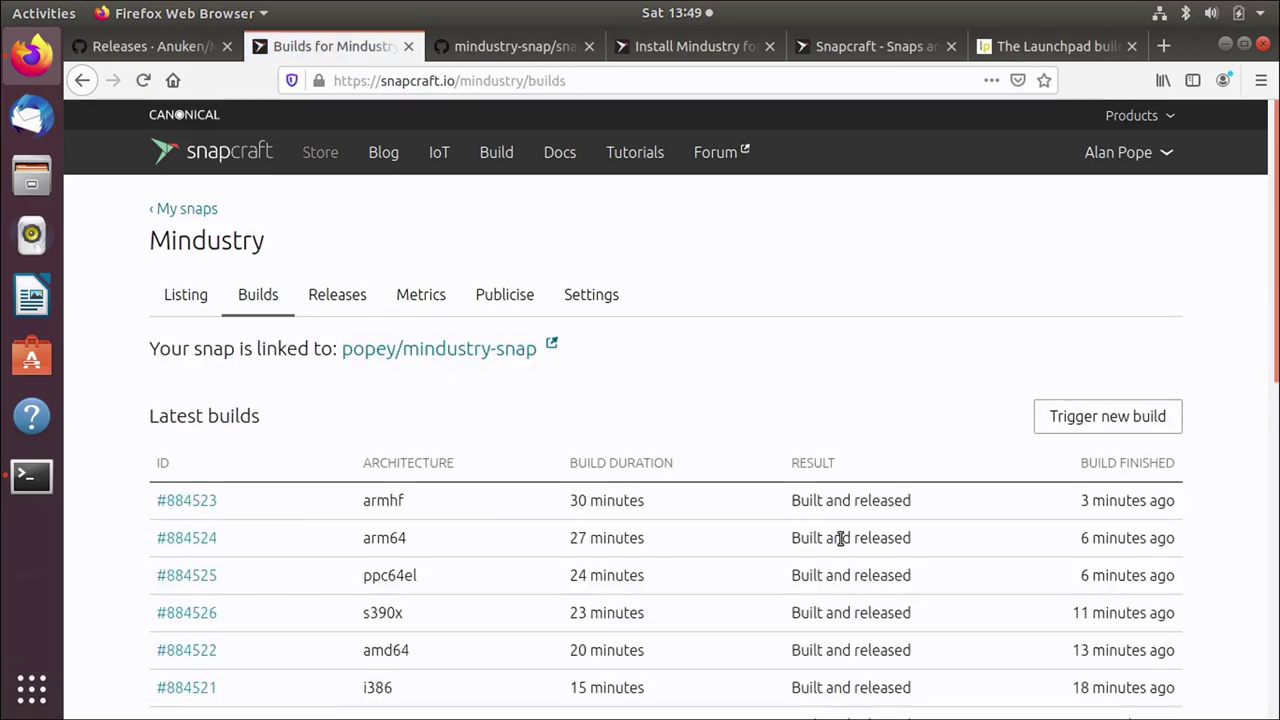
click(322, 296)
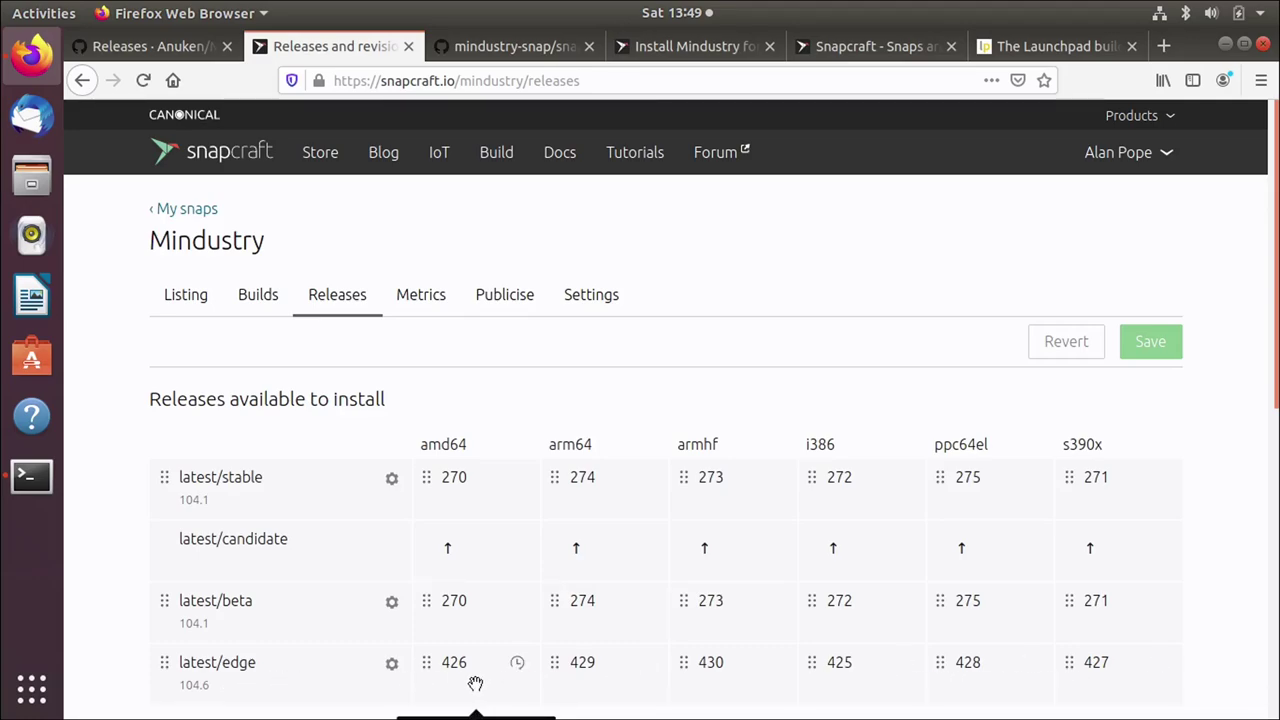
Step: Bring the terminal forward, centre it and check that mindustry edge 104.6 is installed
click(31, 476)
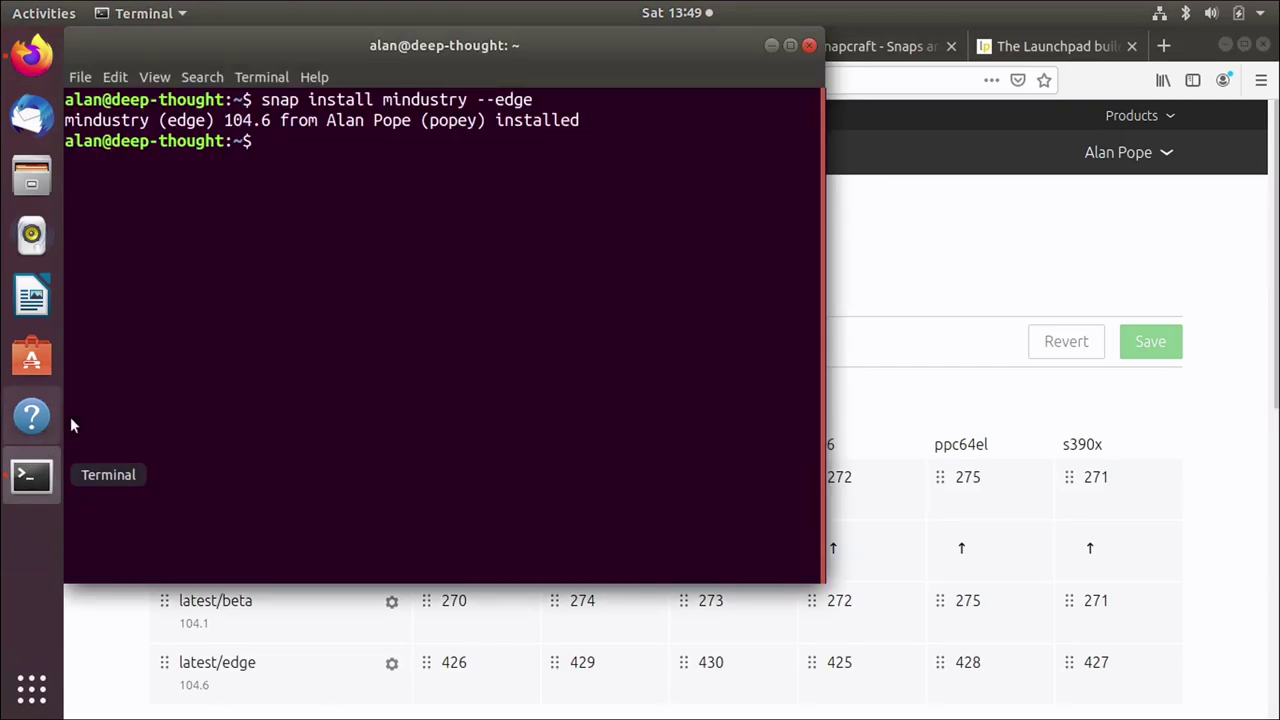
drag(346, 56, 527, 118)
drag(404, 185, 484, 185)
click(424, 313)
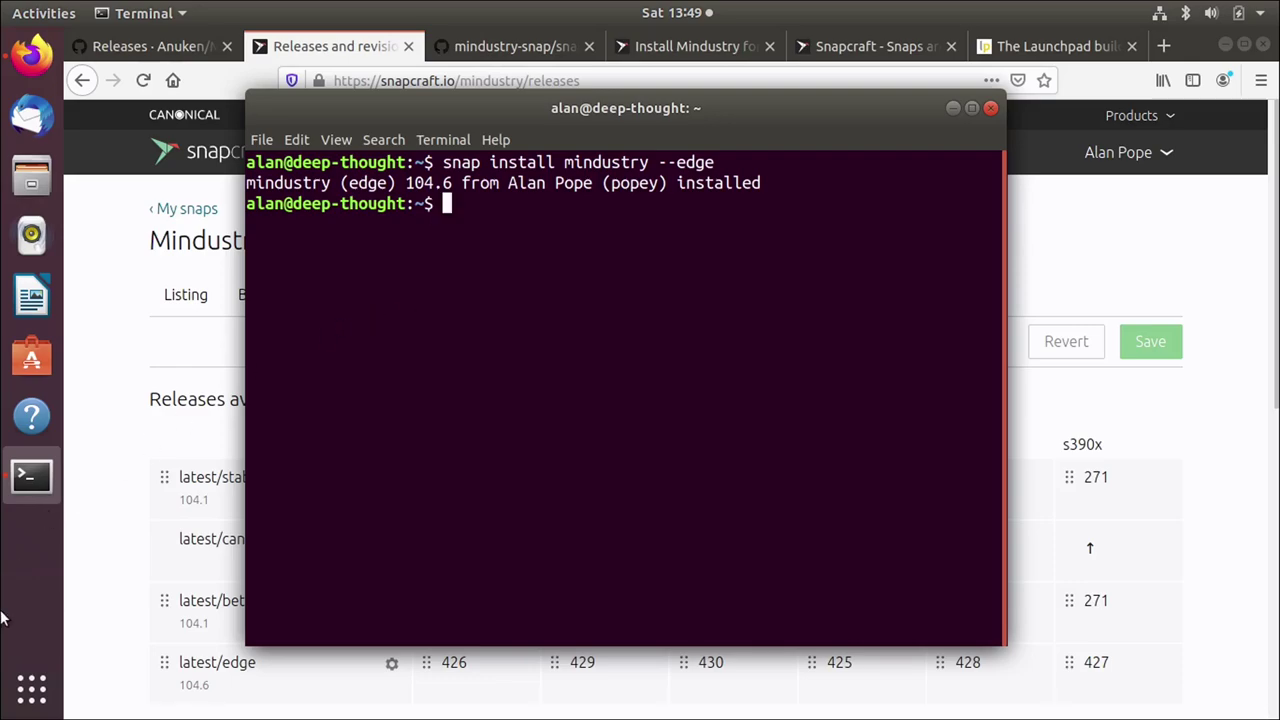
Step: Launch Mindustry by searching 'mind' in Show Applications, loading the tutorial
click(17, 710)
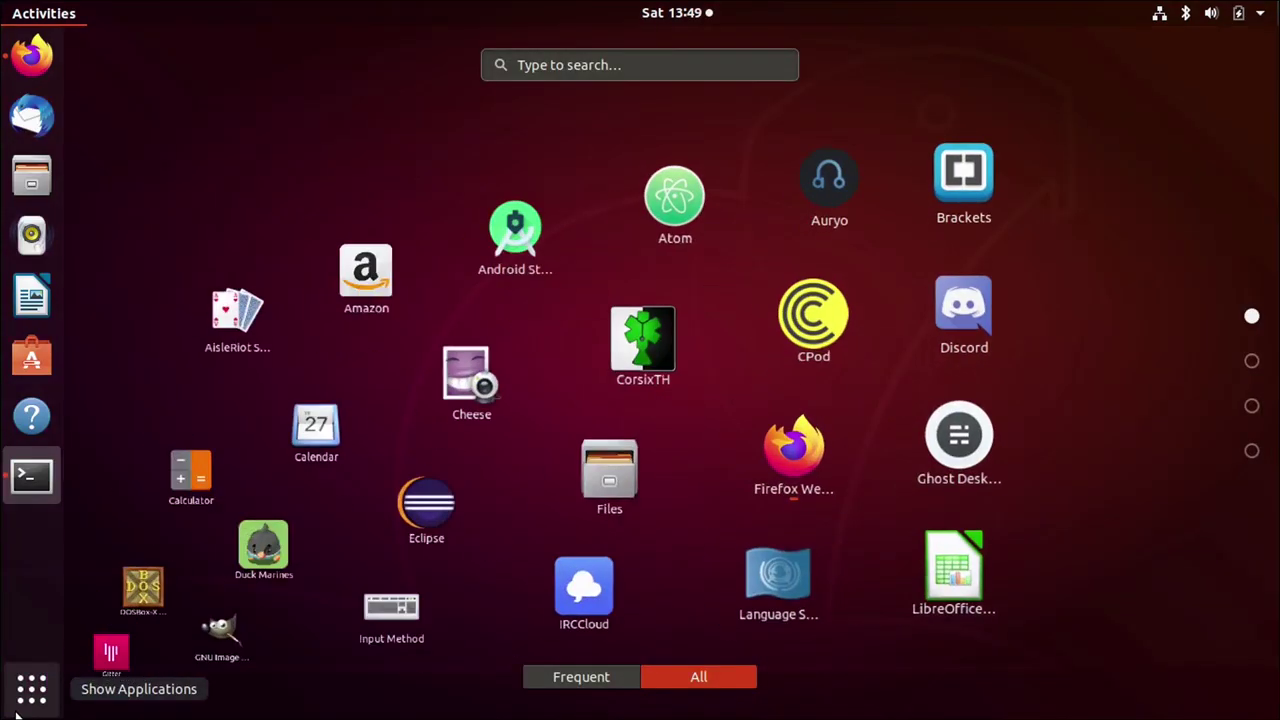
text(mind)
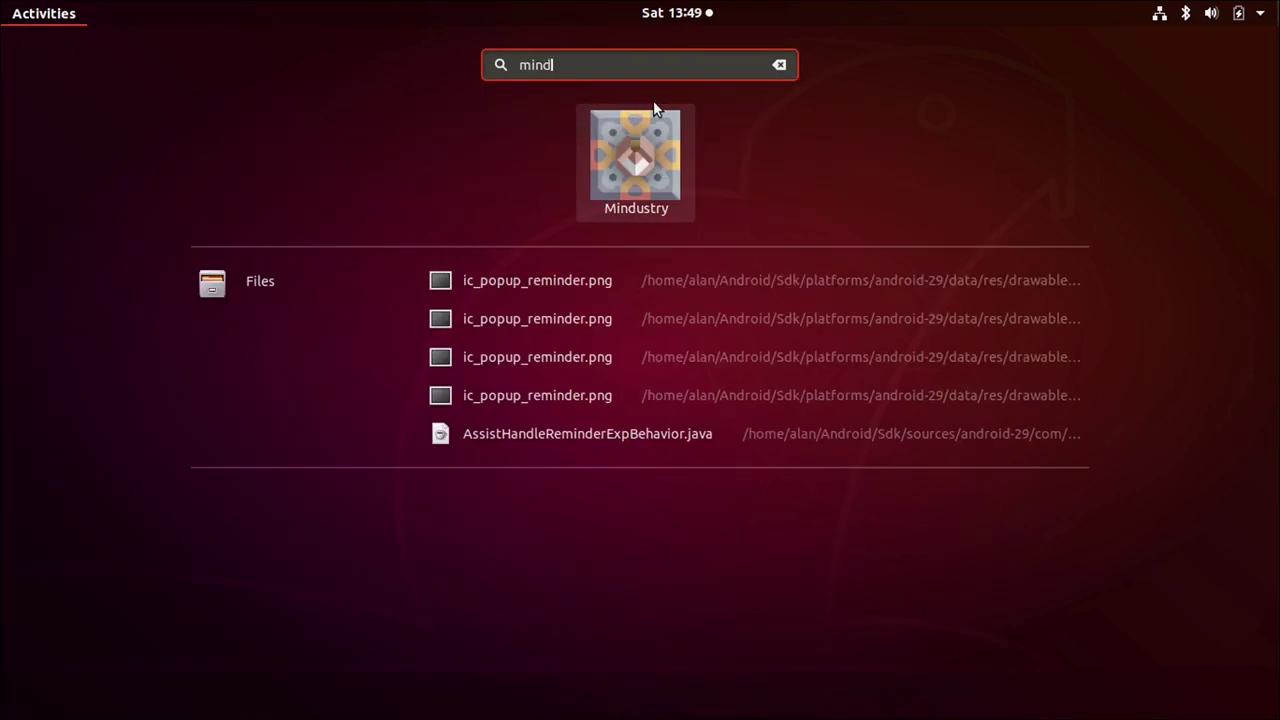
key(Escape)
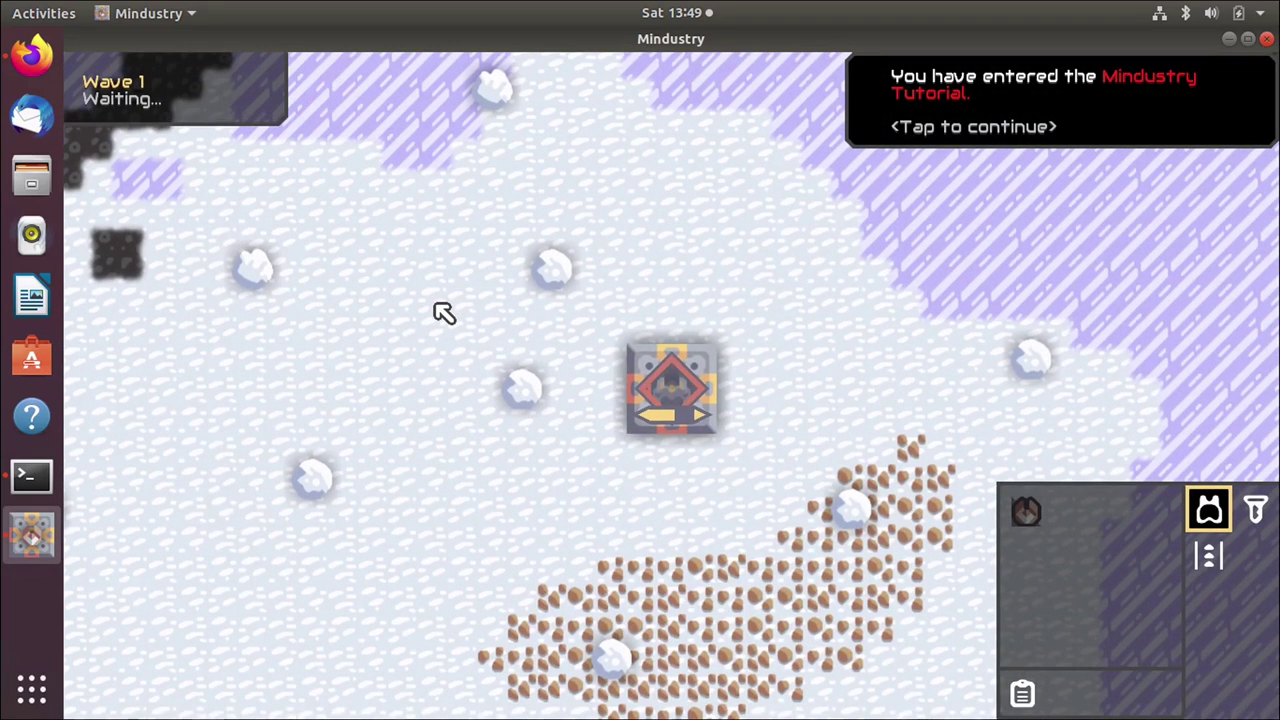
Step: Fly the player unit north with W, fire its guns across the map, then close the game
key(w)
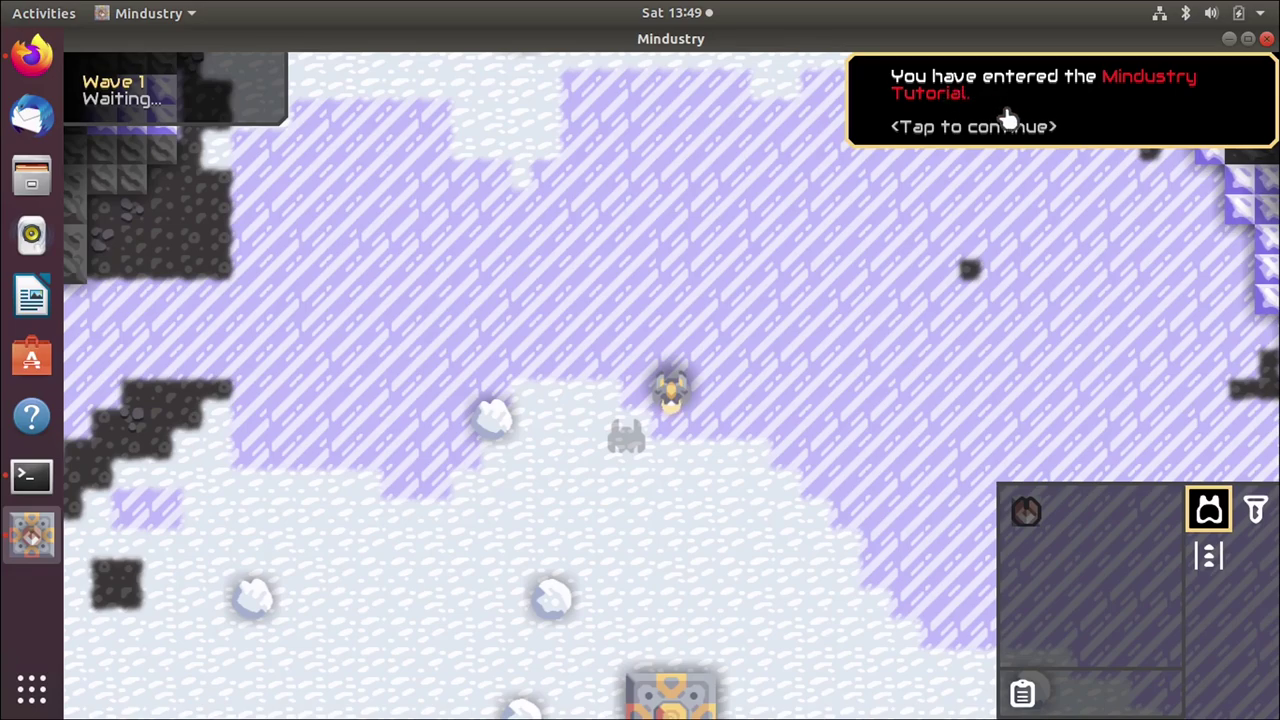
mouse_move(806, 571)
mouse_down()
mouse_move(737, 251)
mouse_move(491, 414)
mouse_move(752, 413)
mouse_move(749, 314)
mouse_move(1154, 163)
mouse_up()
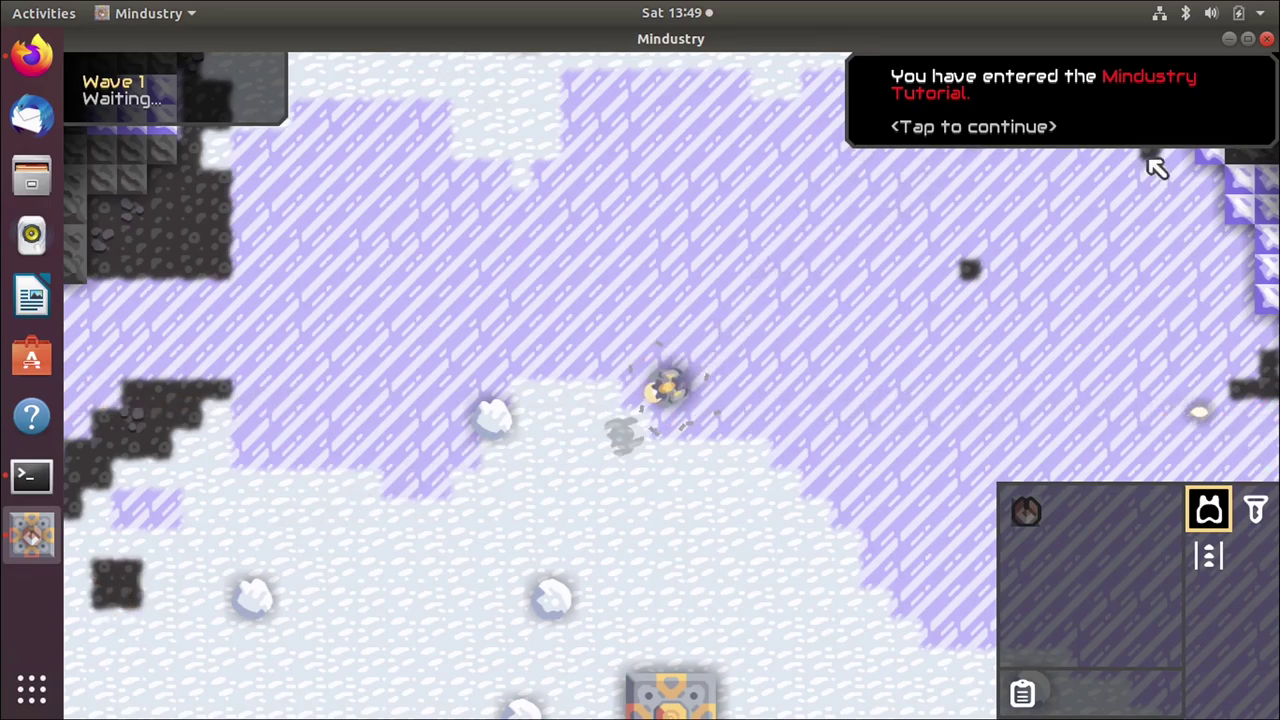
click(1267, 38)
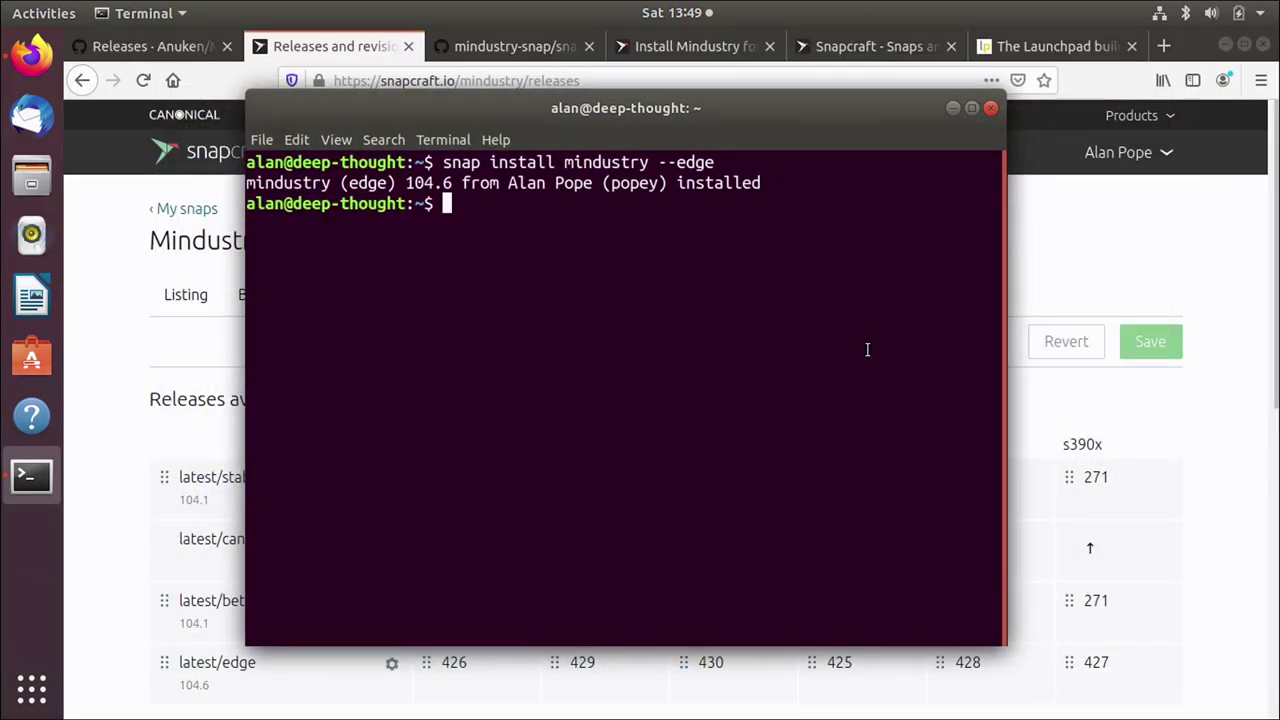
Step: Close the terminal and stage promotion of the latest/edge revisions to latest/stable
click(991, 108)
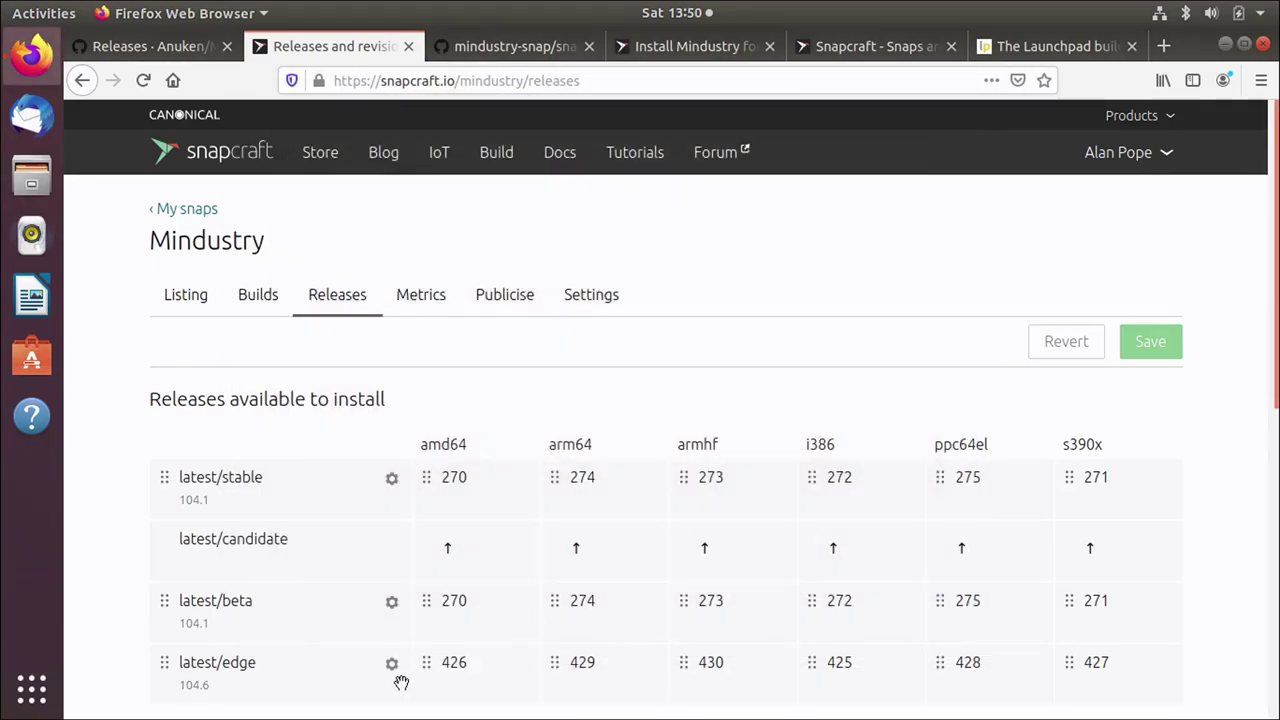
scroll(333, 674, down, 1)
scroll(333, 674, down, 2)
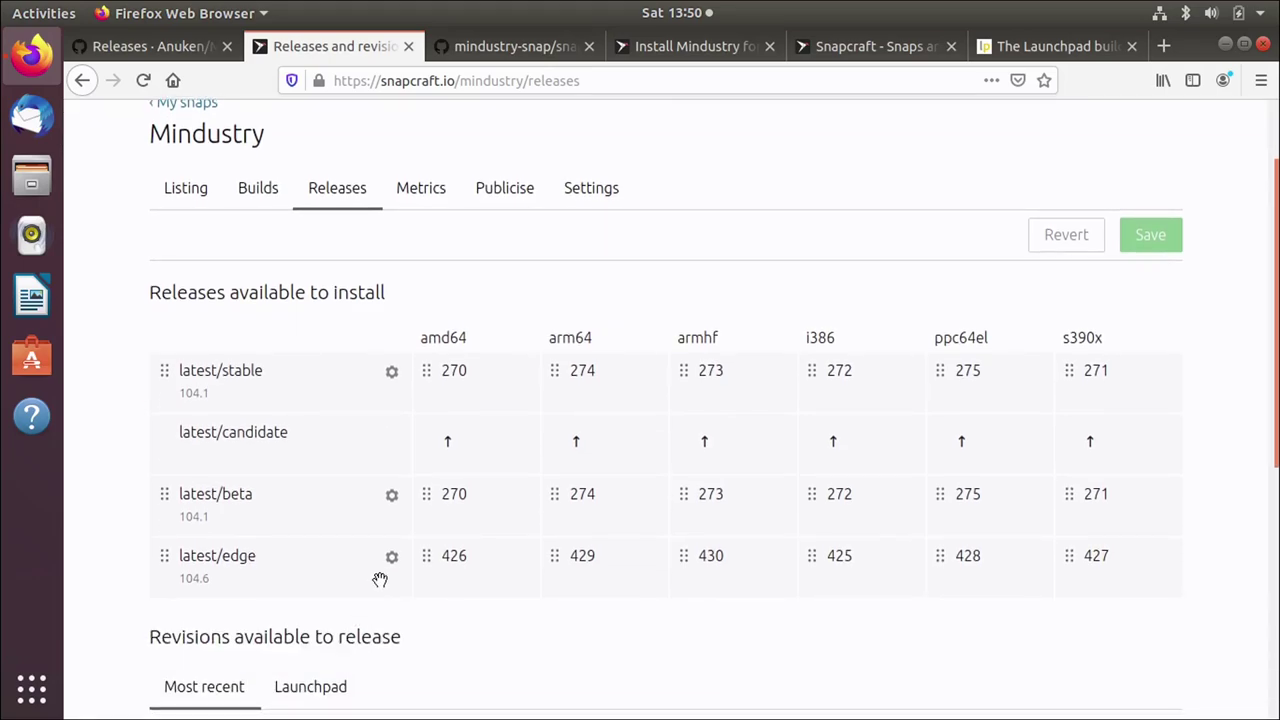
mouse_move(685, 567)
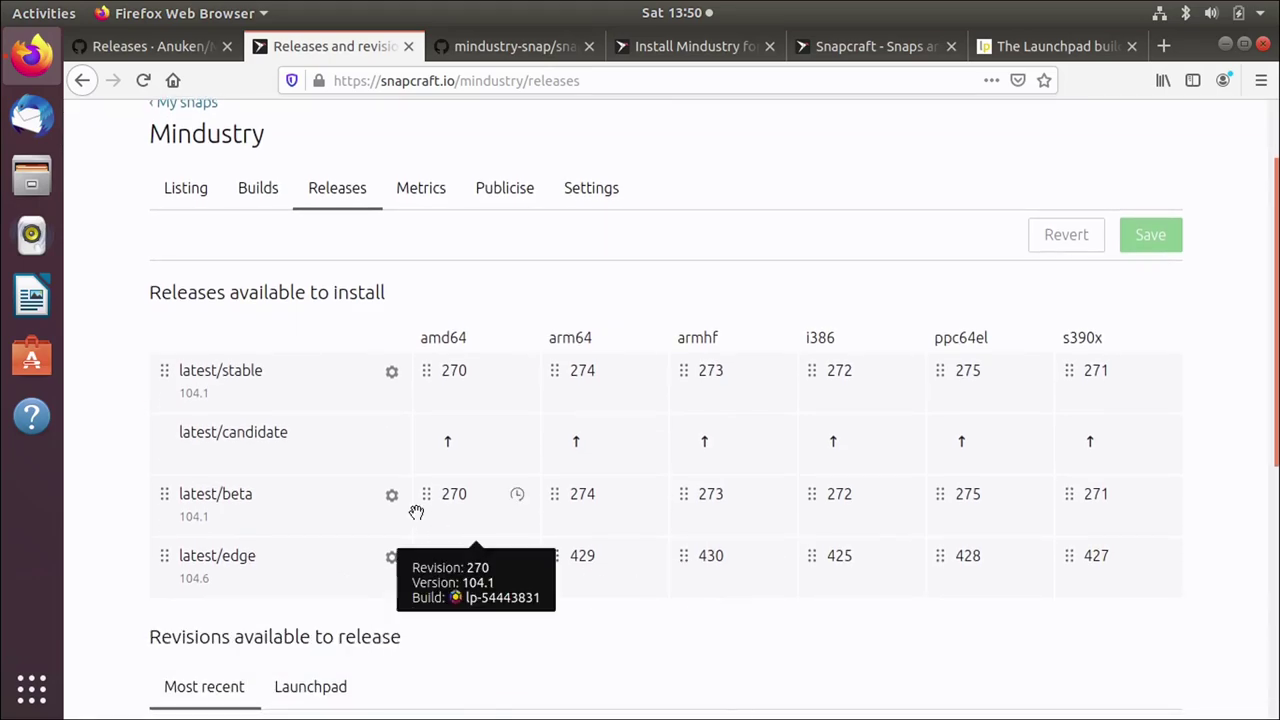
click(388, 560)
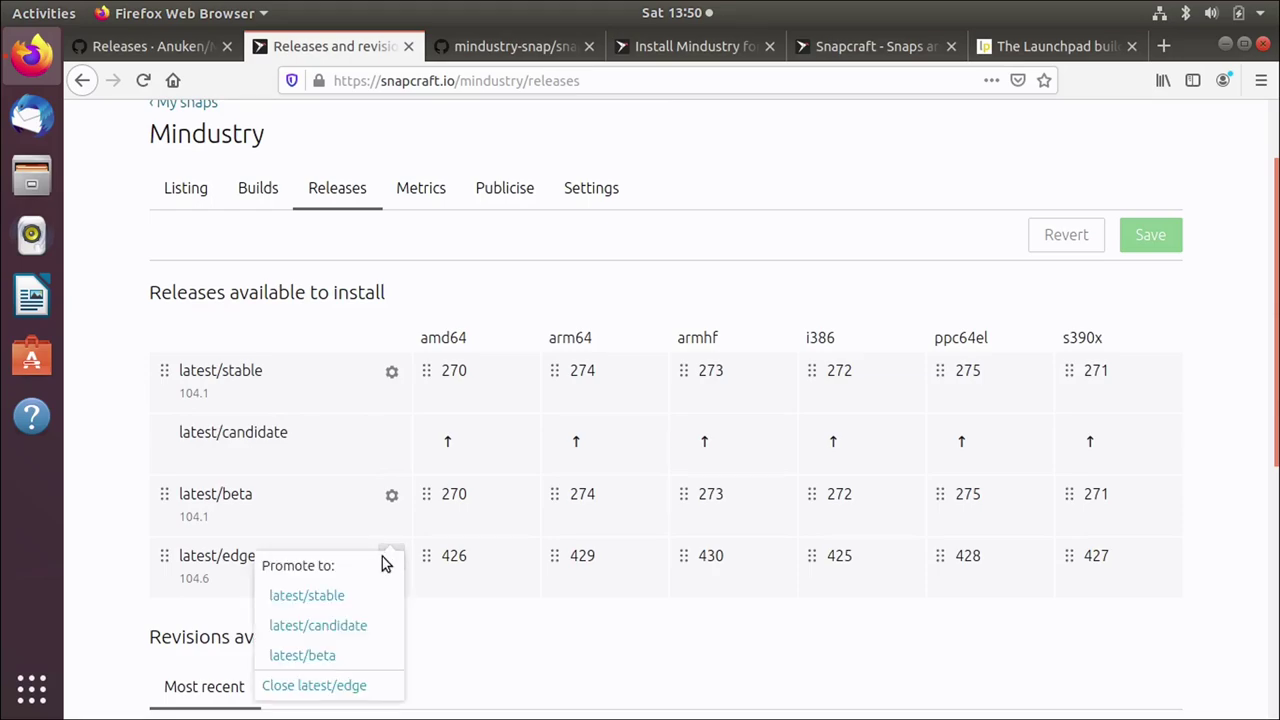
click(360, 596)
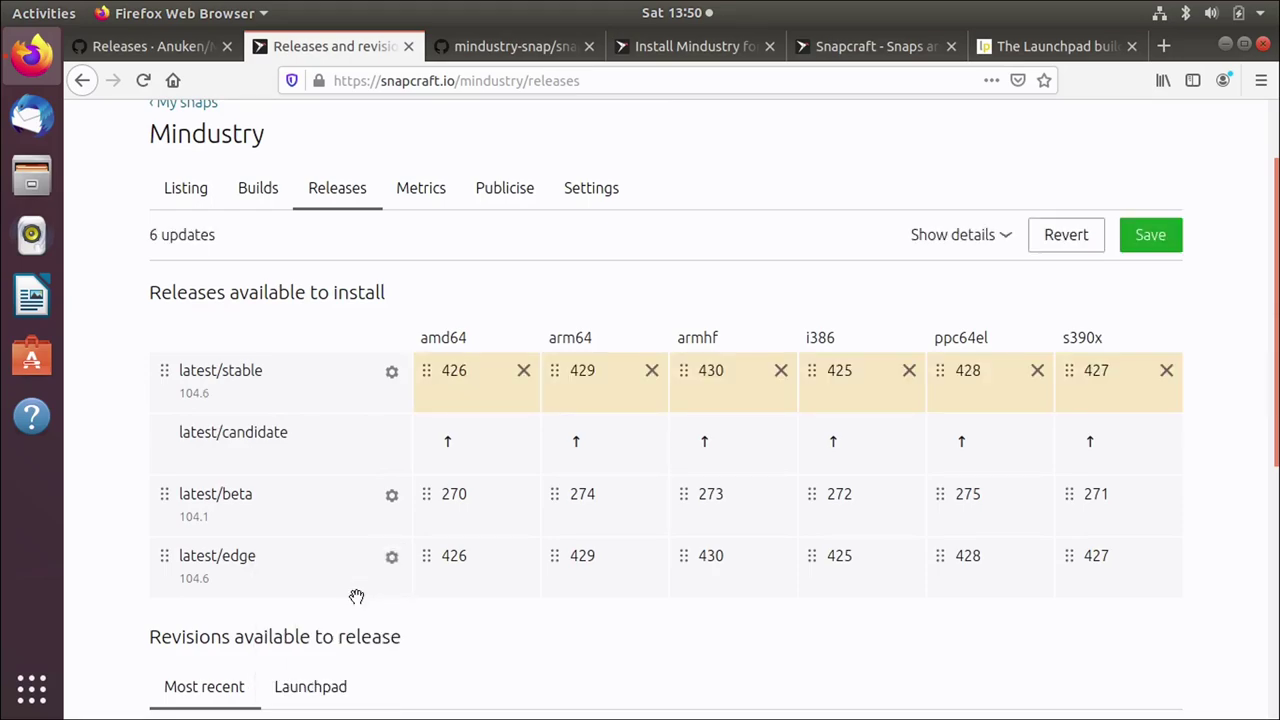
Step: Also stage promotion of the edge revisions 425–430 to latest/beta
mouse_move(467, 385)
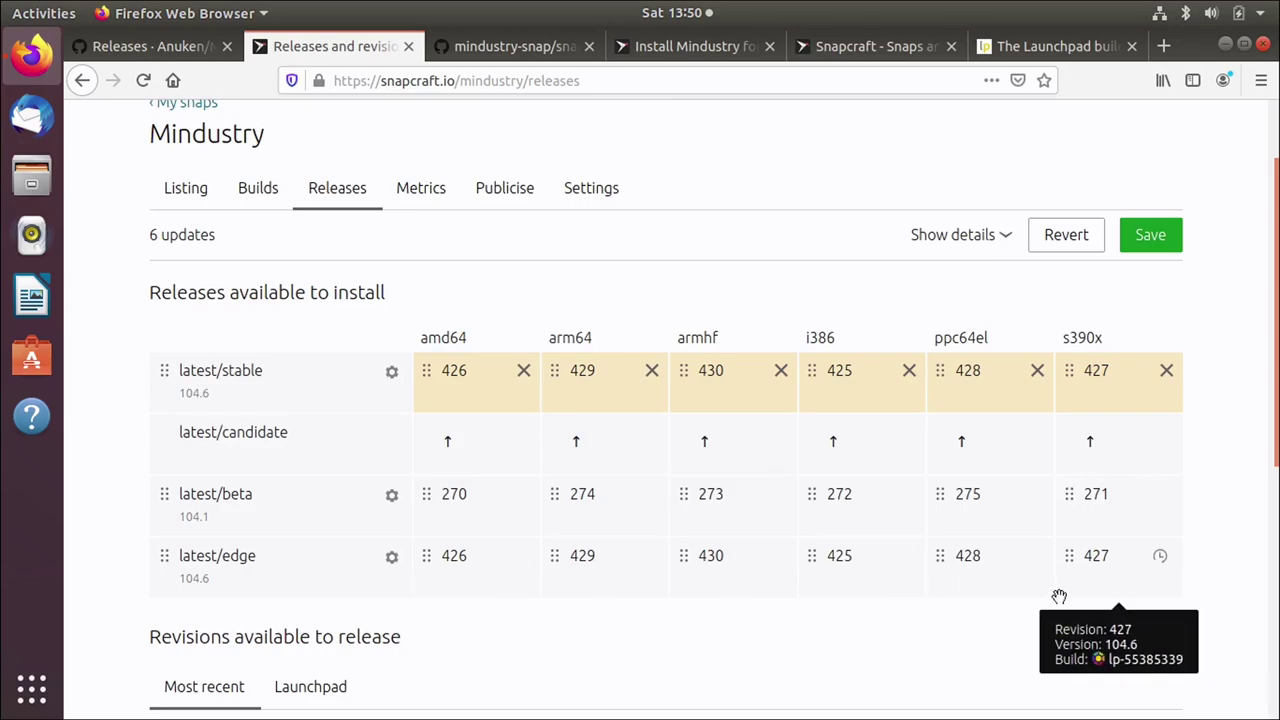
mouse_move(523, 401)
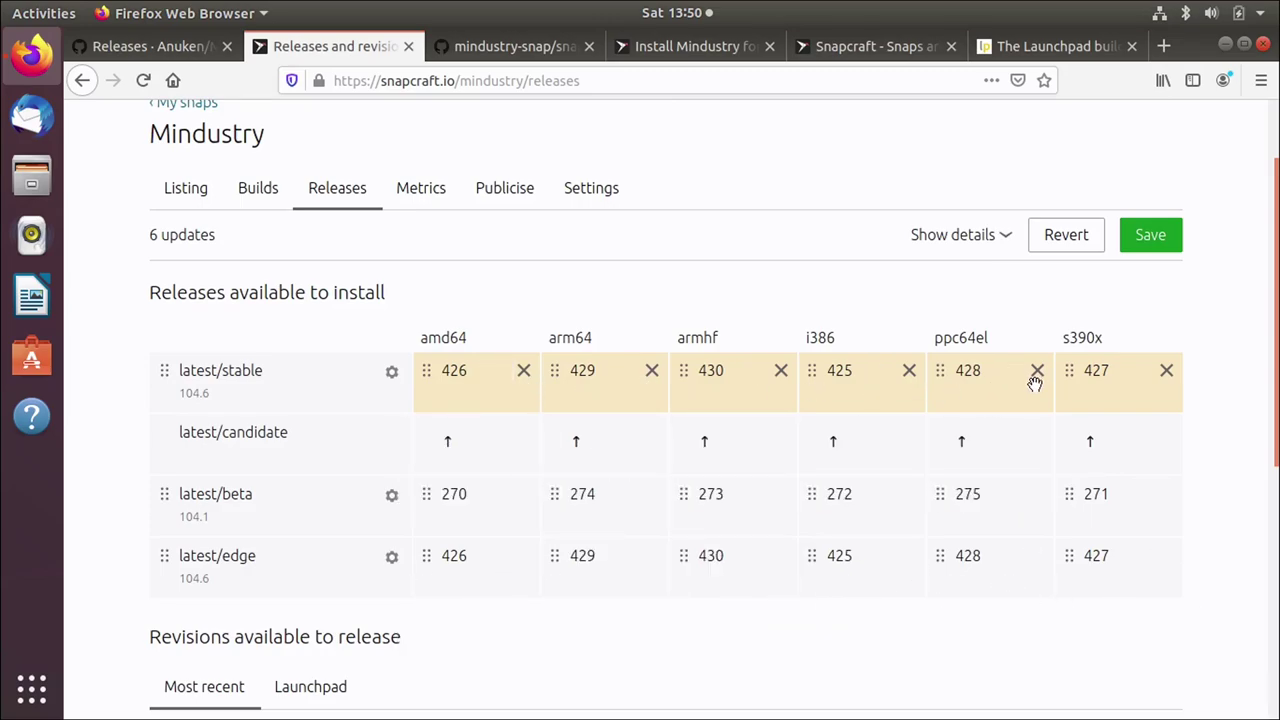
click(392, 558)
click(380, 655)
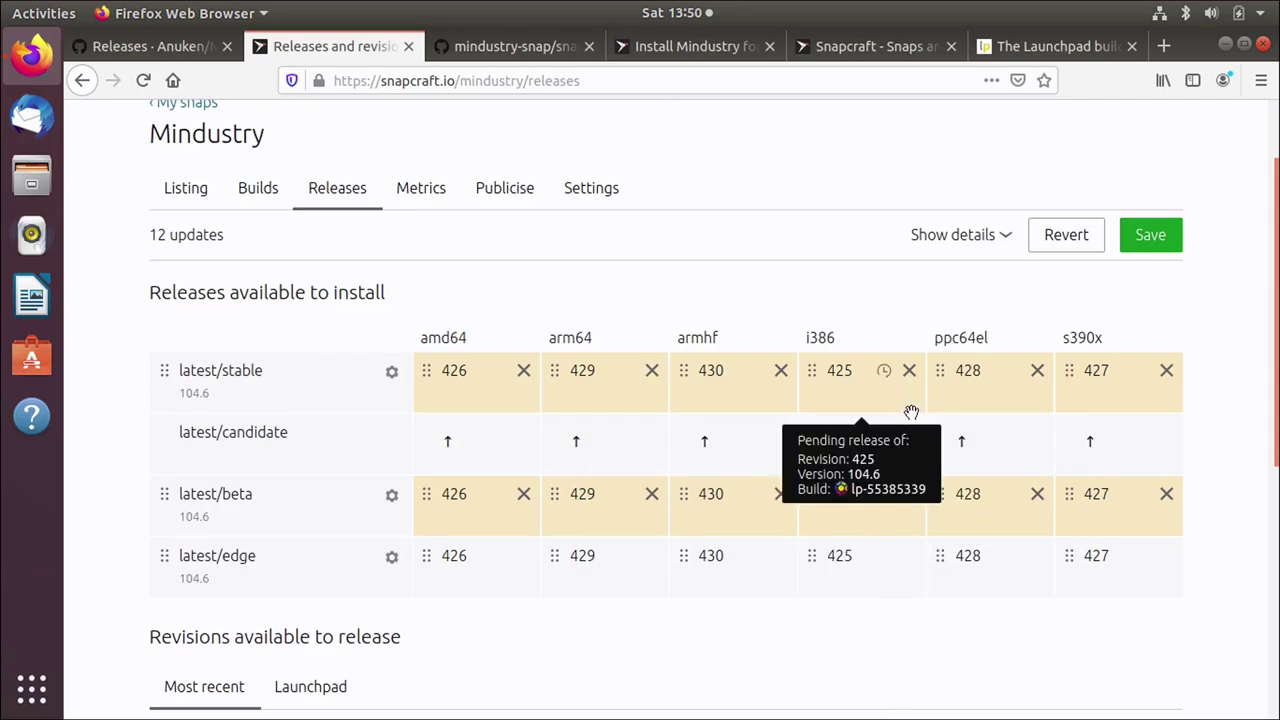
Step: Review the 12 pending updates and save them, releasing revisions 425–430 to stable and beta
click(1160, 242)
click(996, 238)
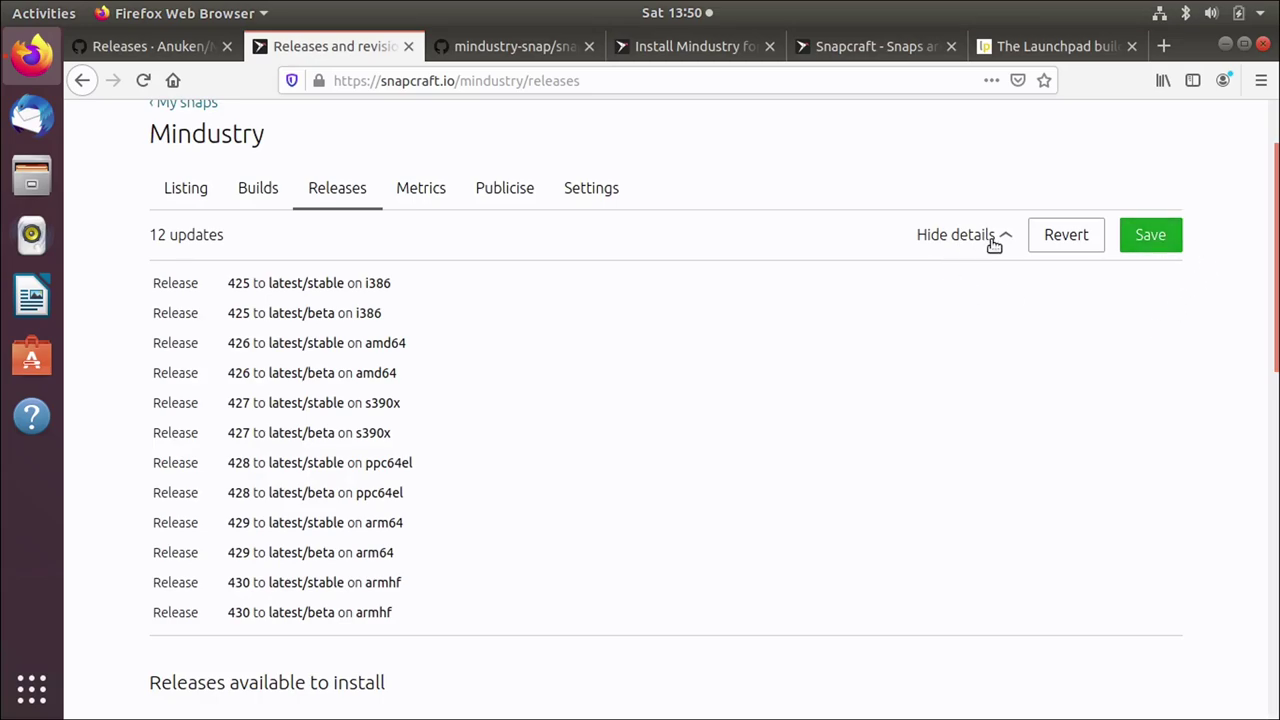
click(1156, 226)
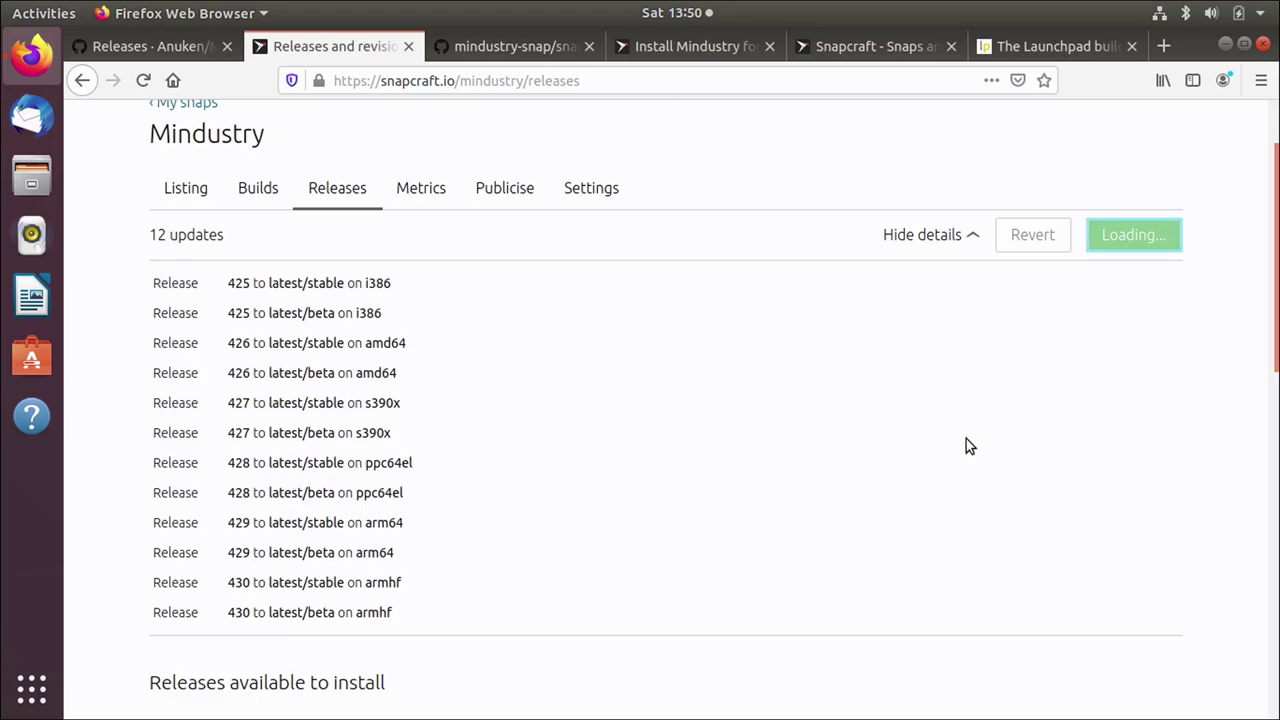
scroll(966, 446, down, 4)
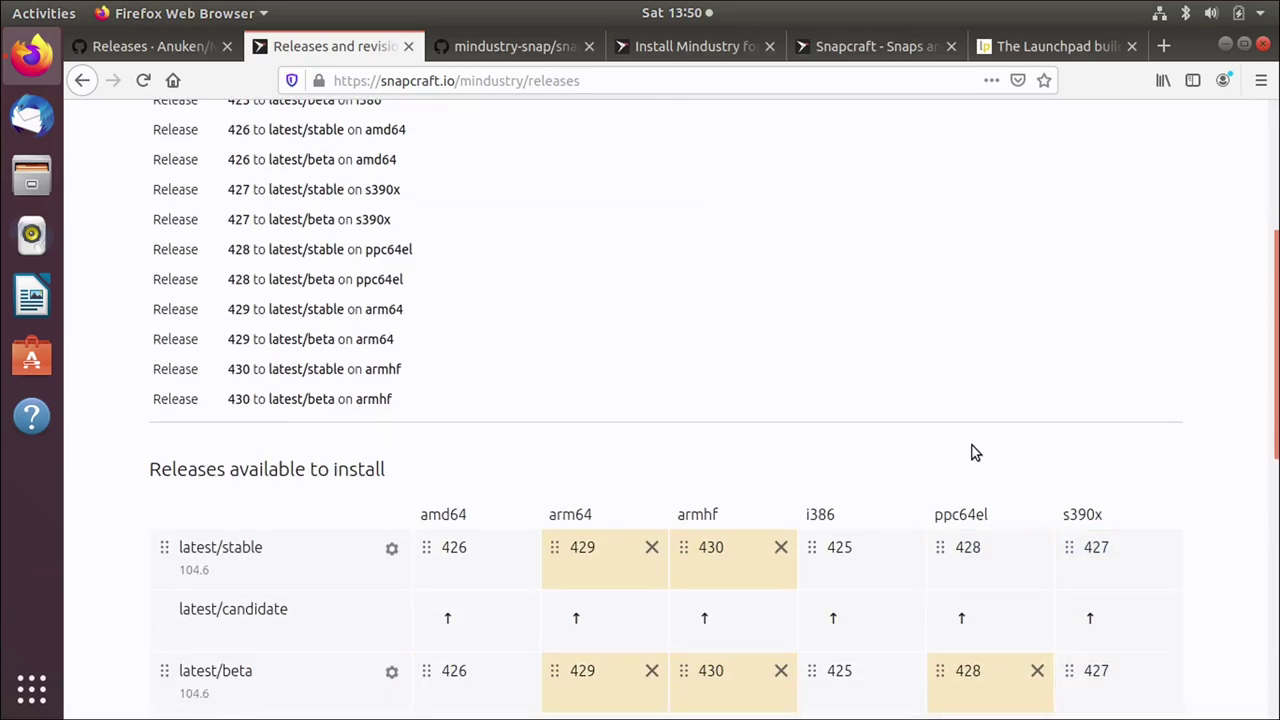
scroll(970, 453, down, 2)
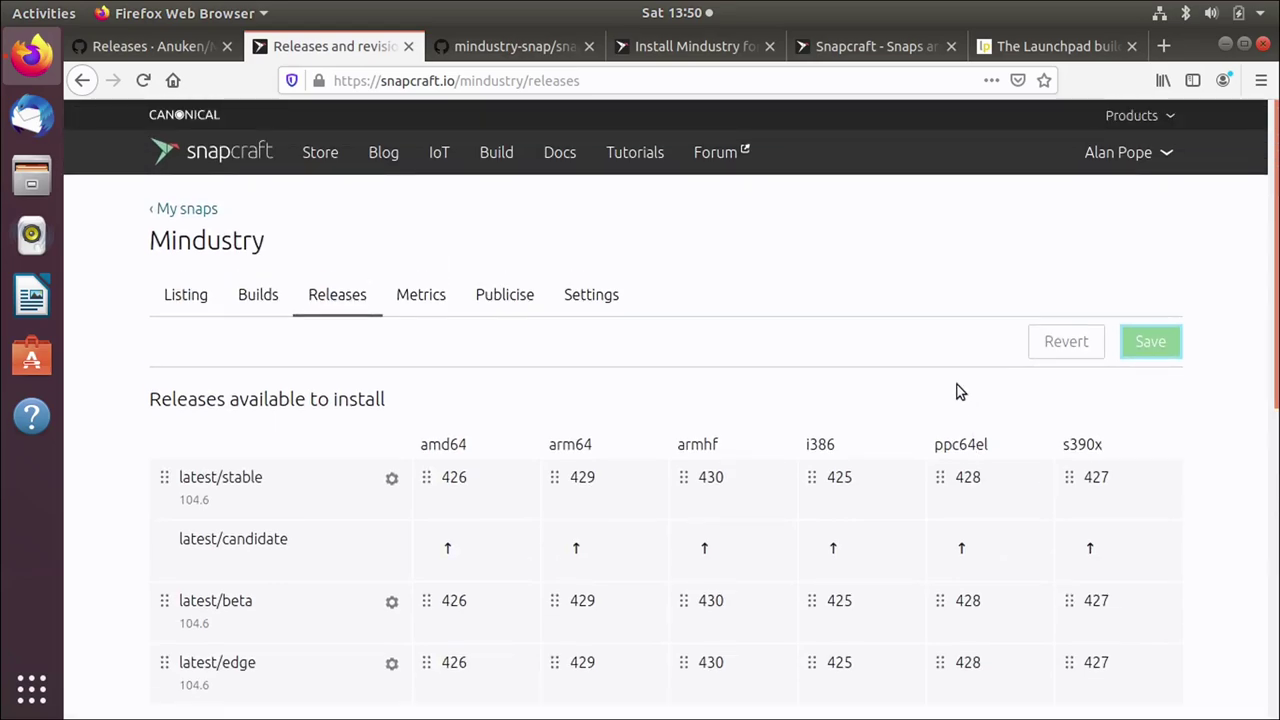
click(687, 47)
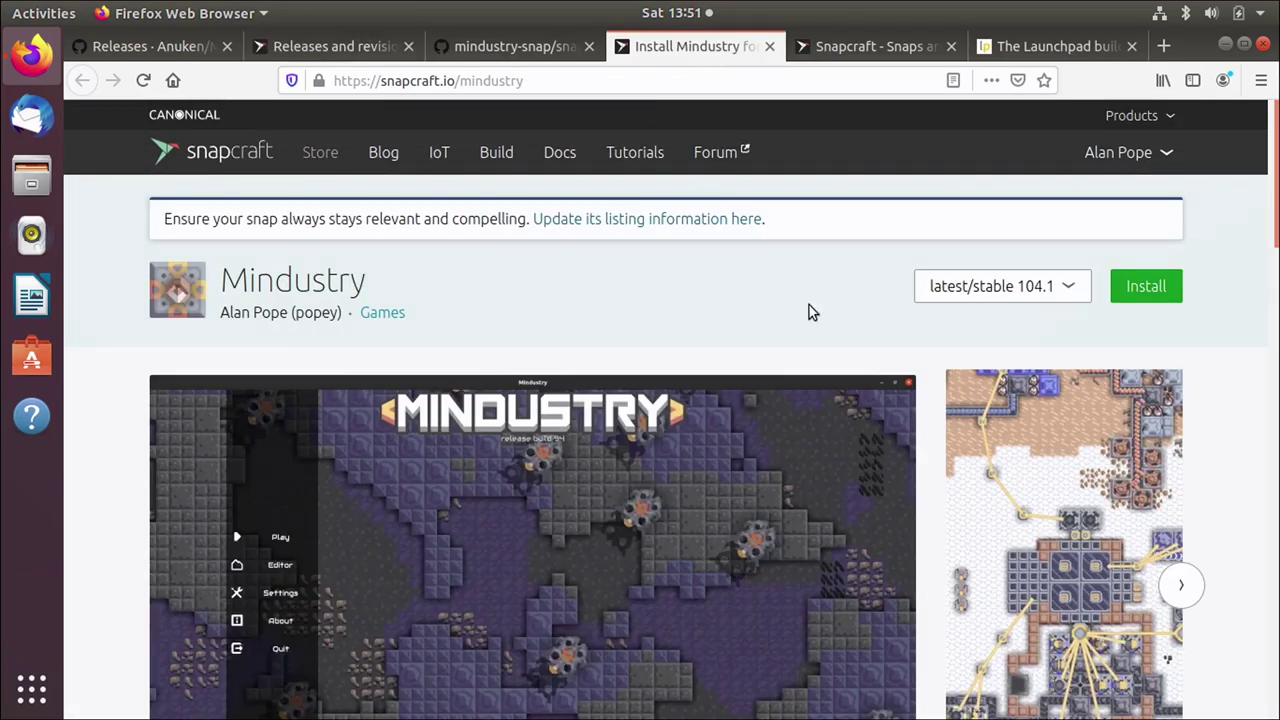
click(150, 84)
click(343, 49)
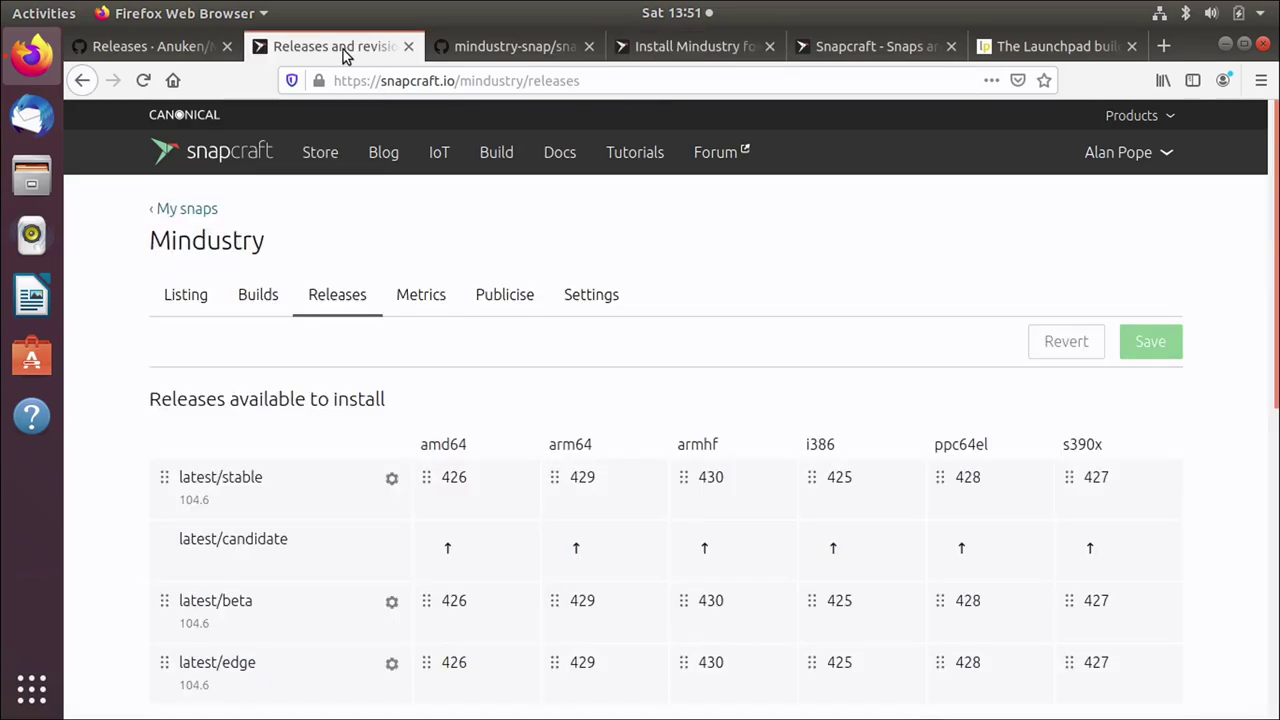
Step: Chart Mindustry's weekly active devices by version over the past 6 months, showing 2,077 devices
click(436, 298)
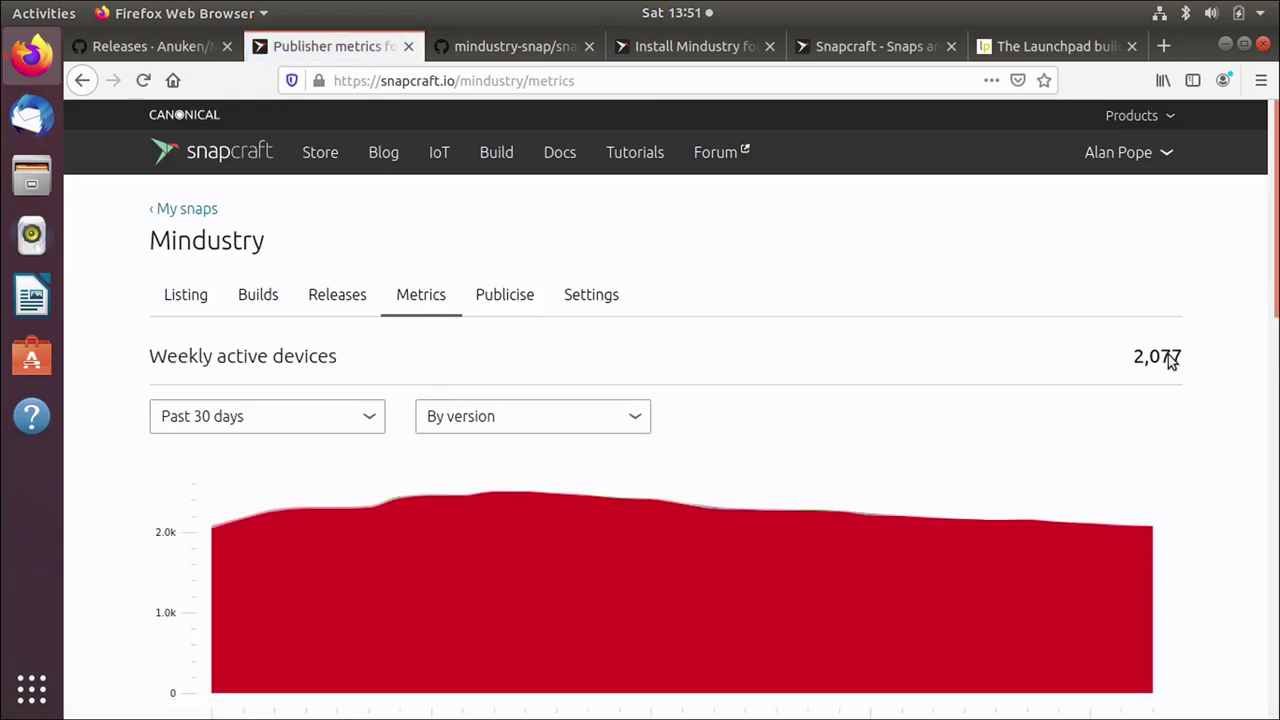
mouse_move(1141, 625)
click(523, 413)
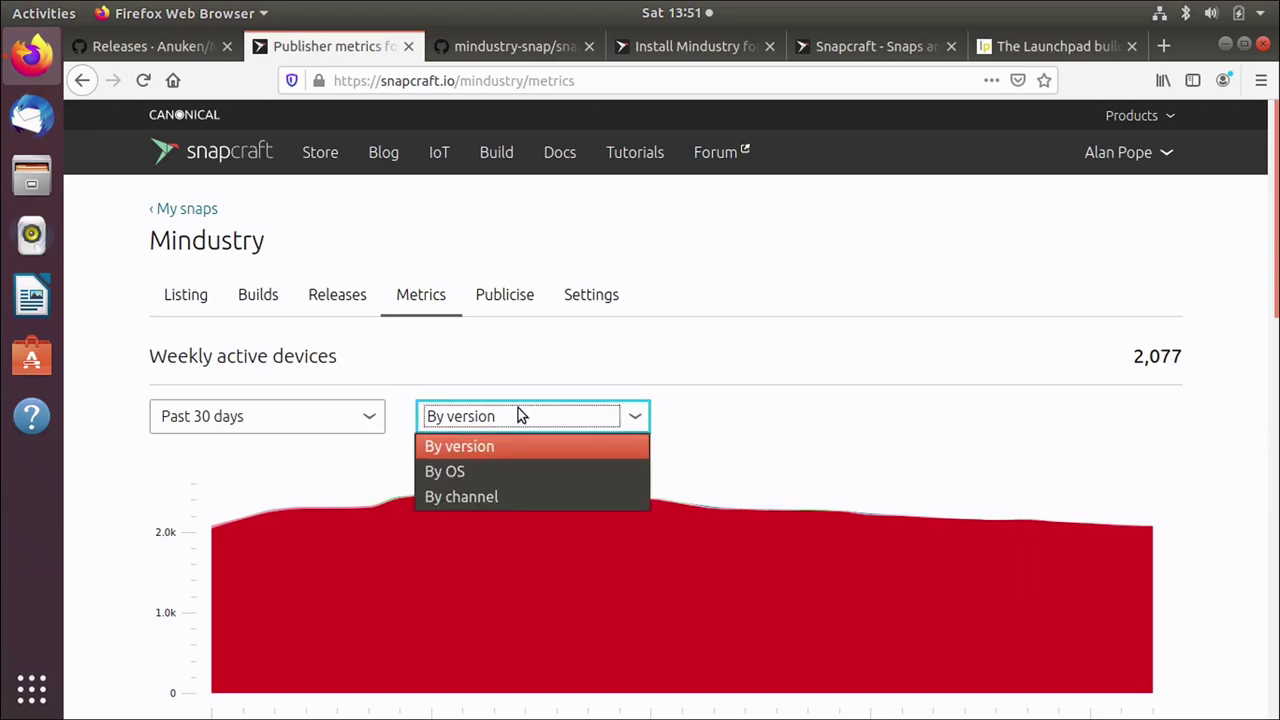
click(520, 360)
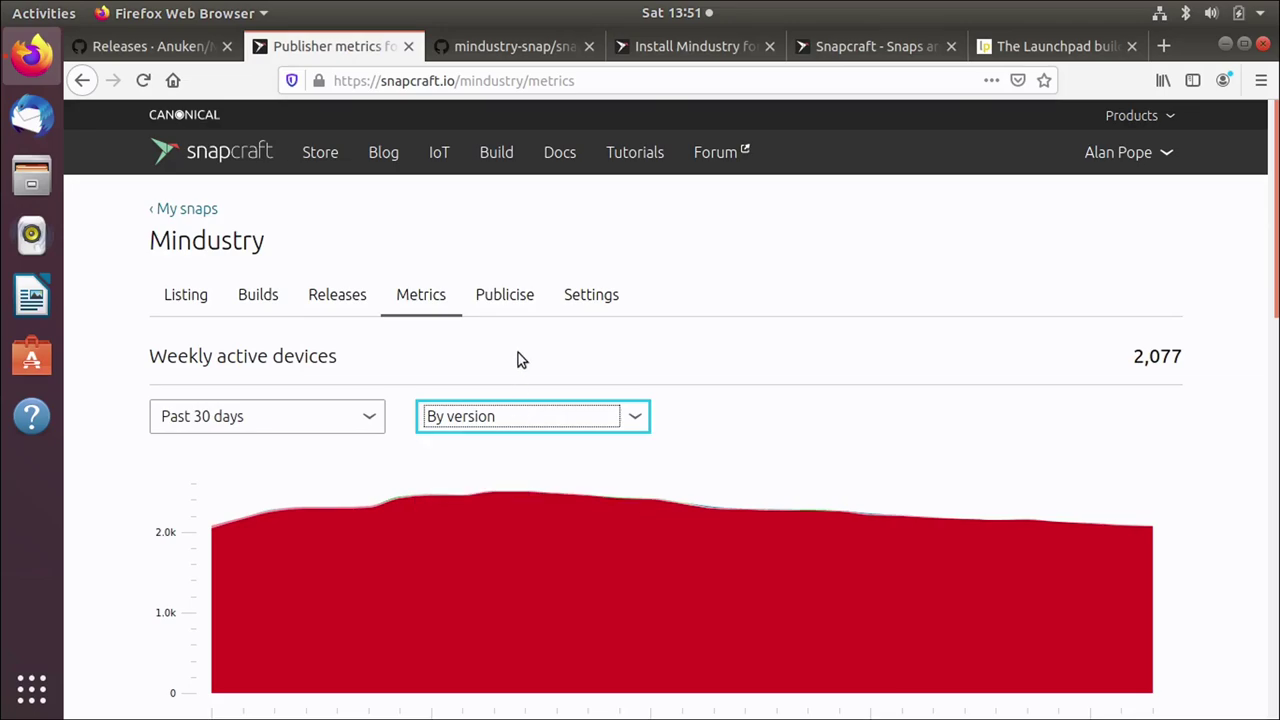
click(283, 420)
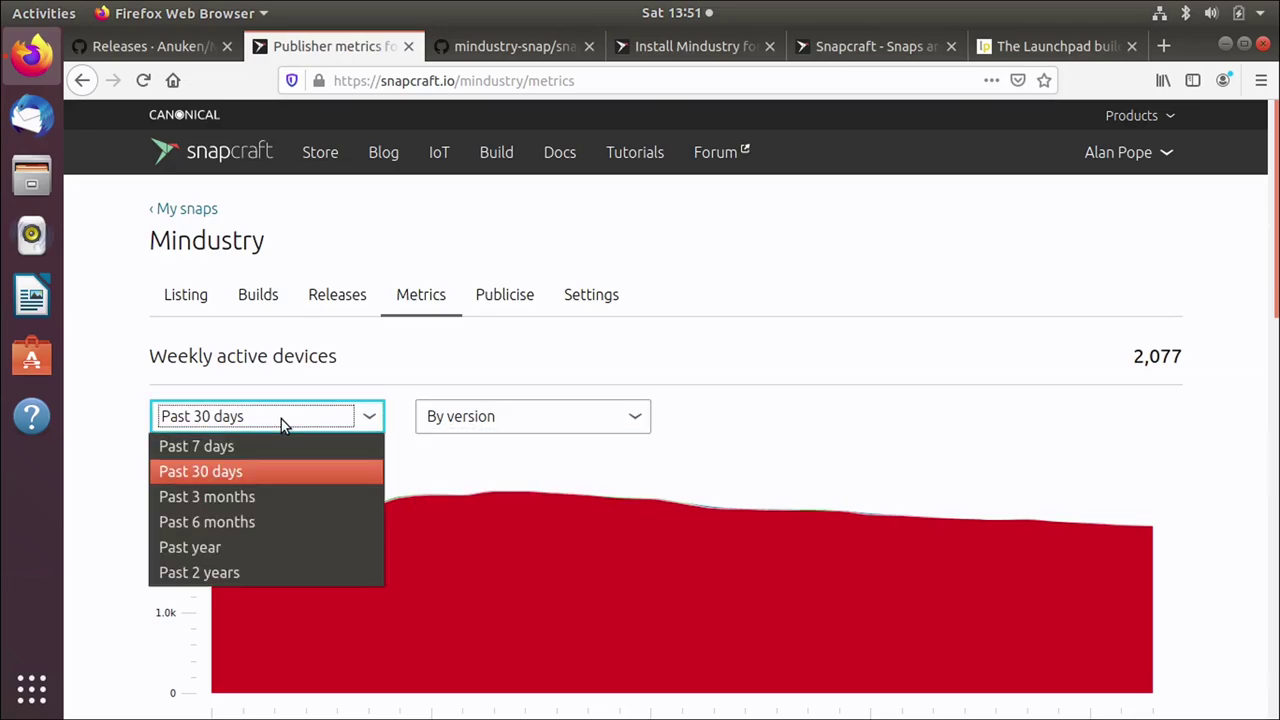
click(266, 522)
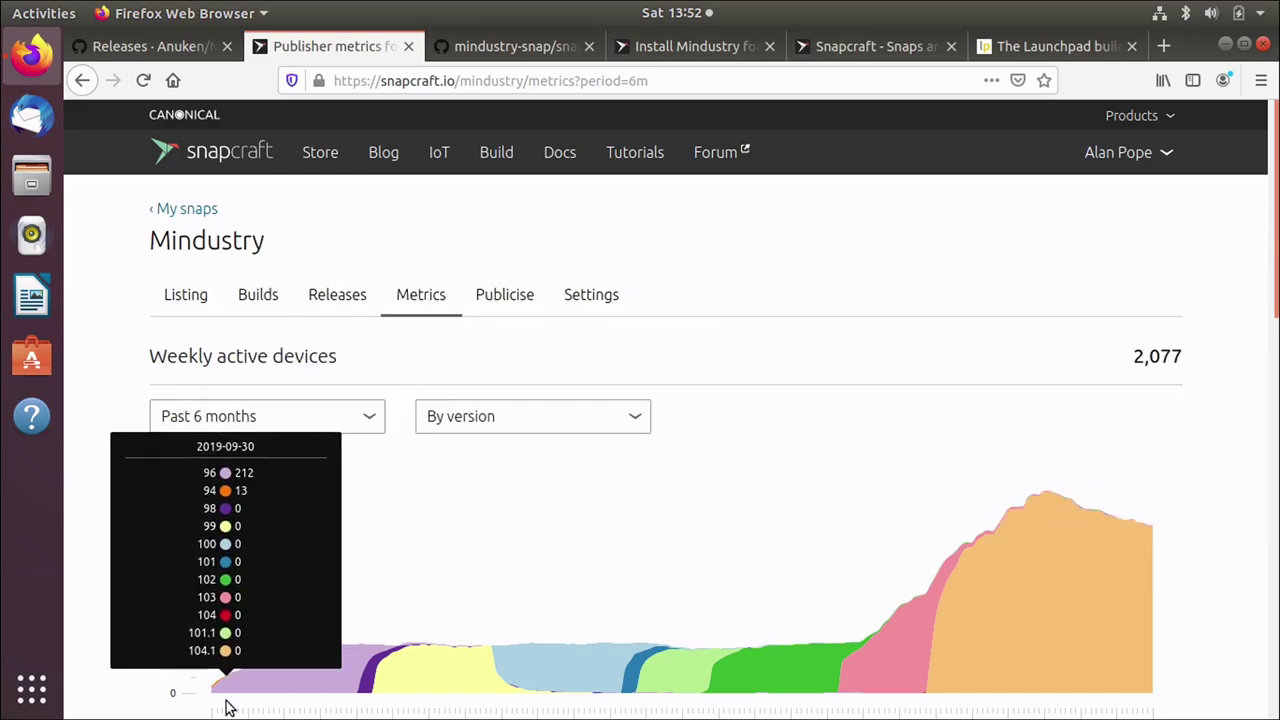
mouse_move(265, 683)
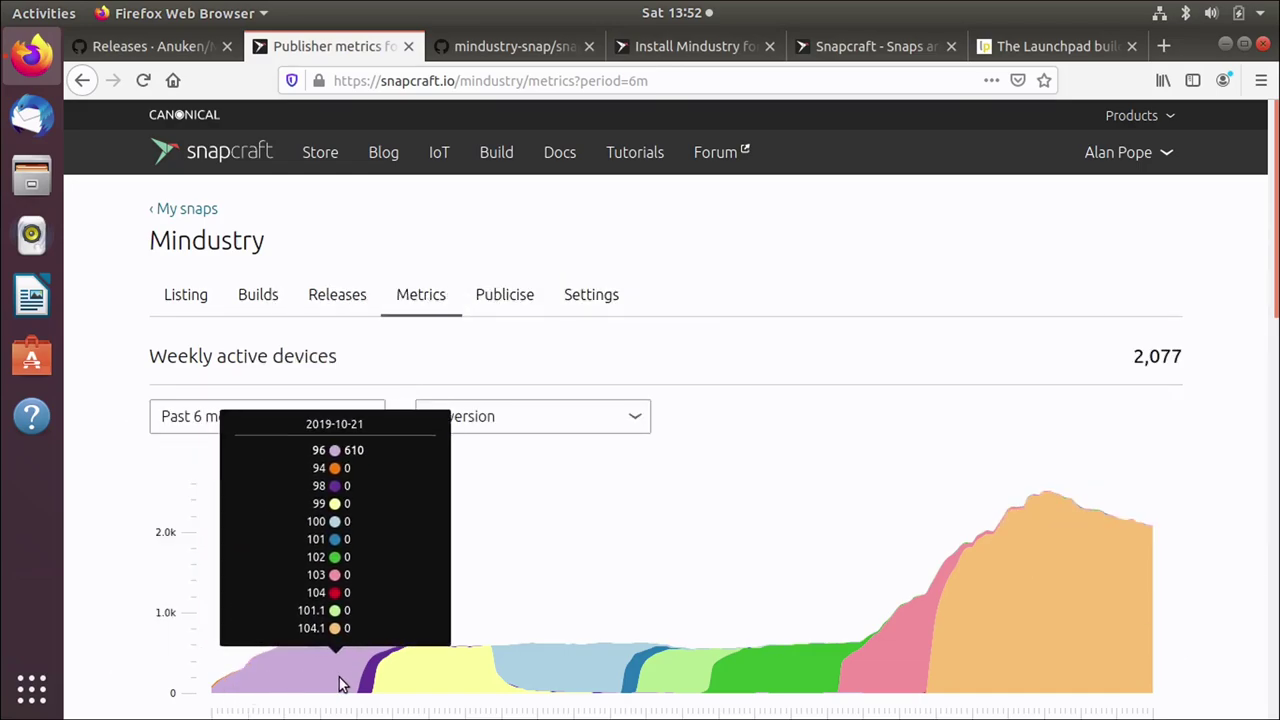
mouse_move(370, 685)
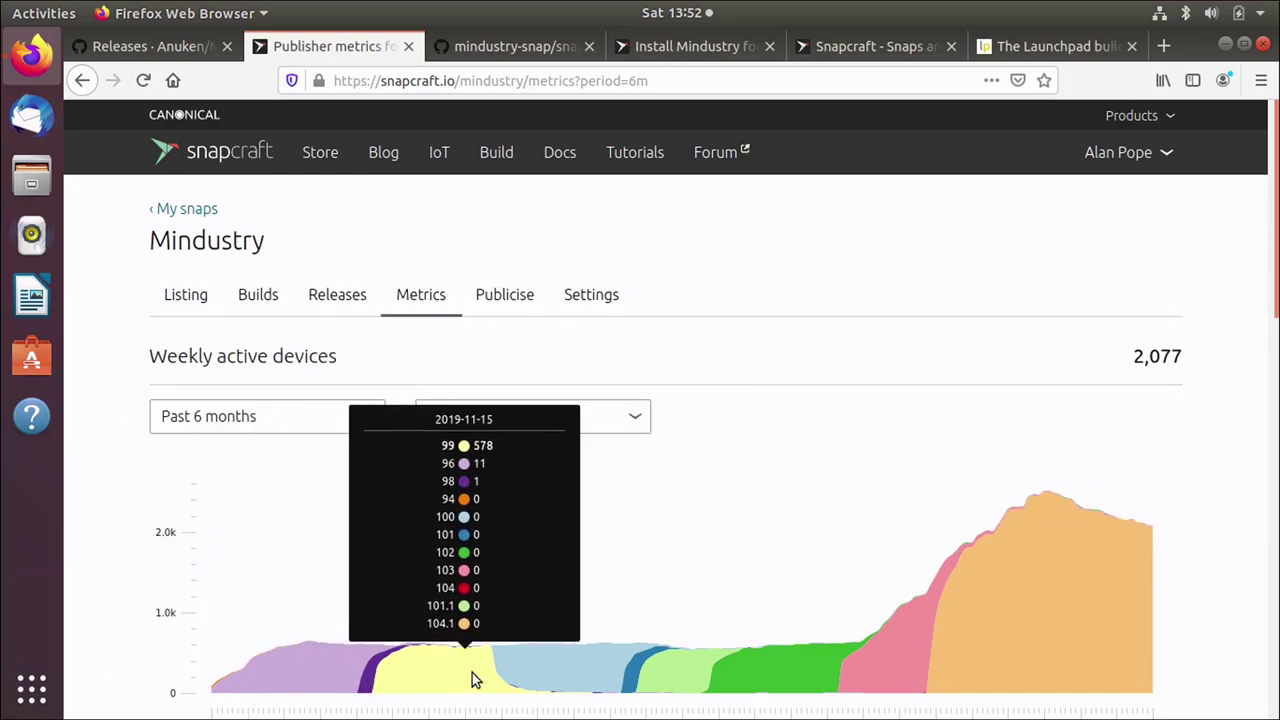
mouse_move(621, 673)
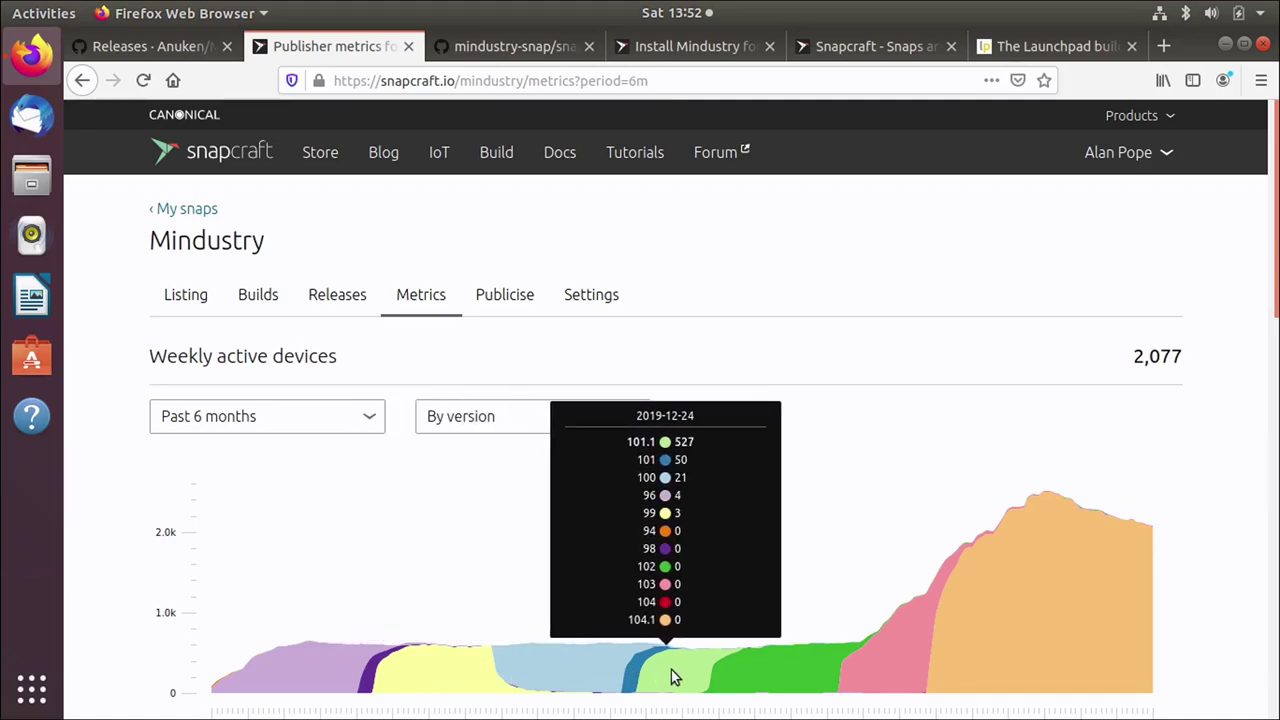
mouse_move(769, 673)
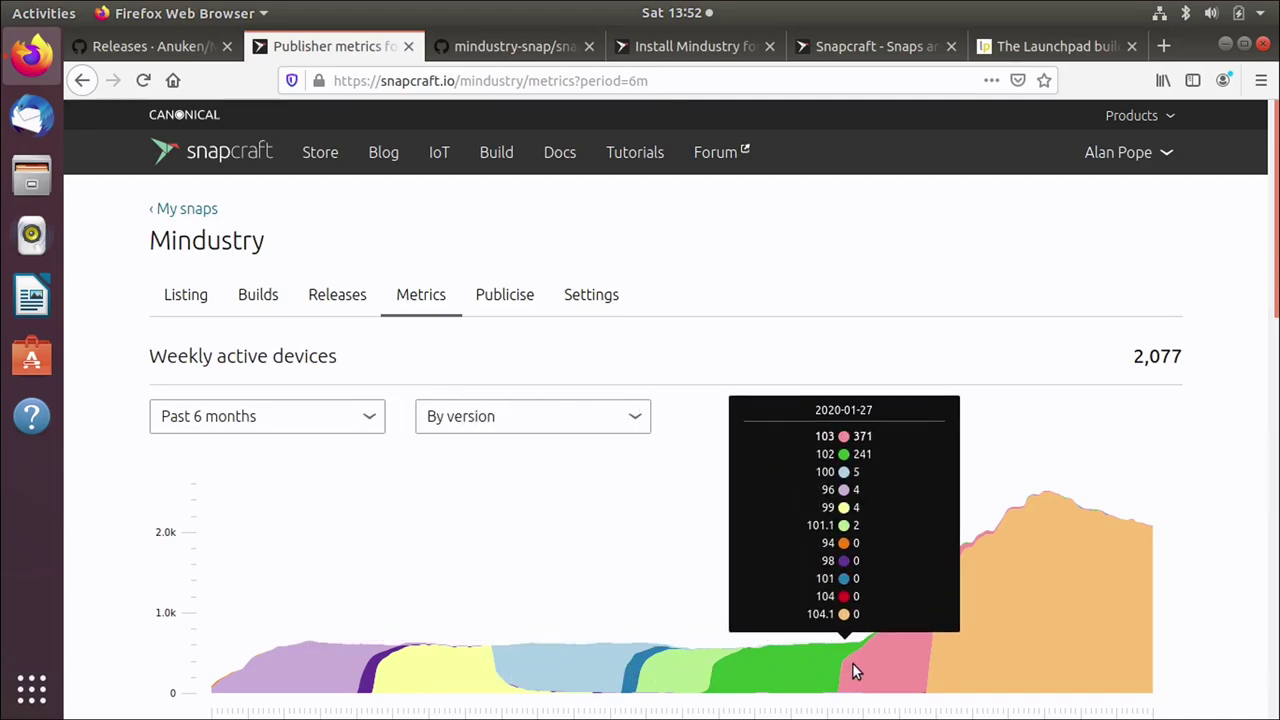
mouse_move(942, 672)
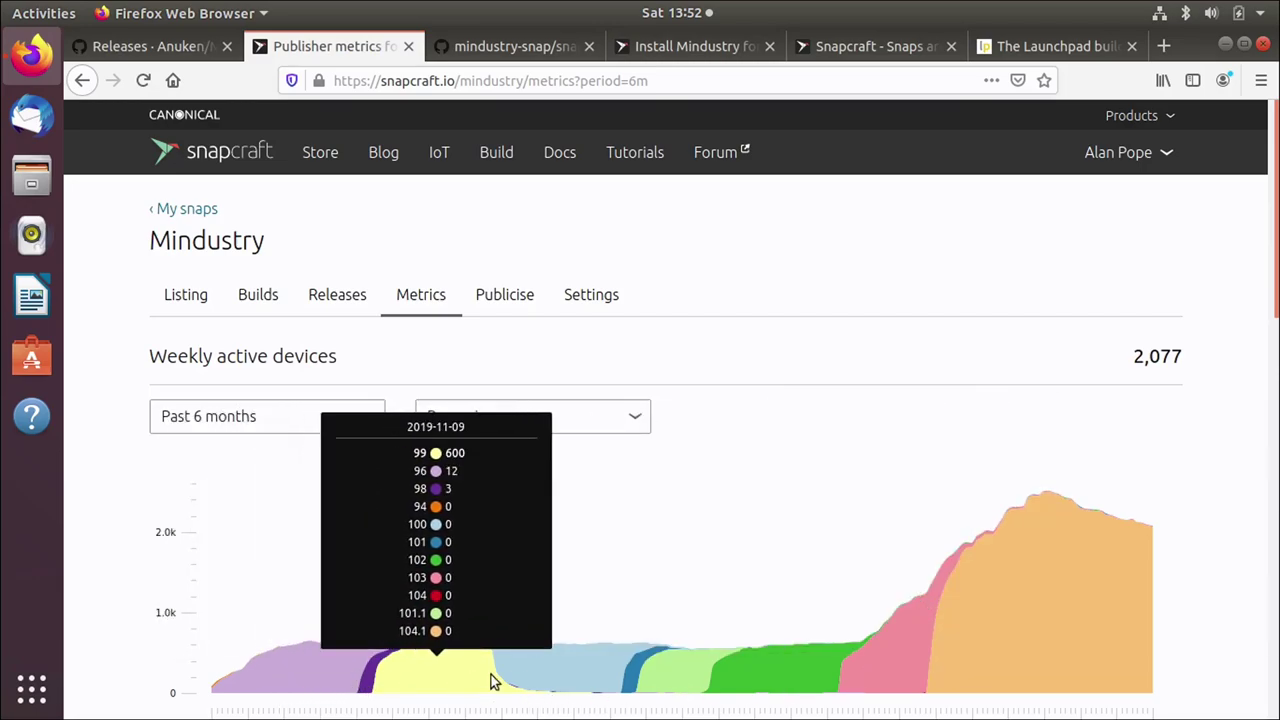
mouse_move(863, 667)
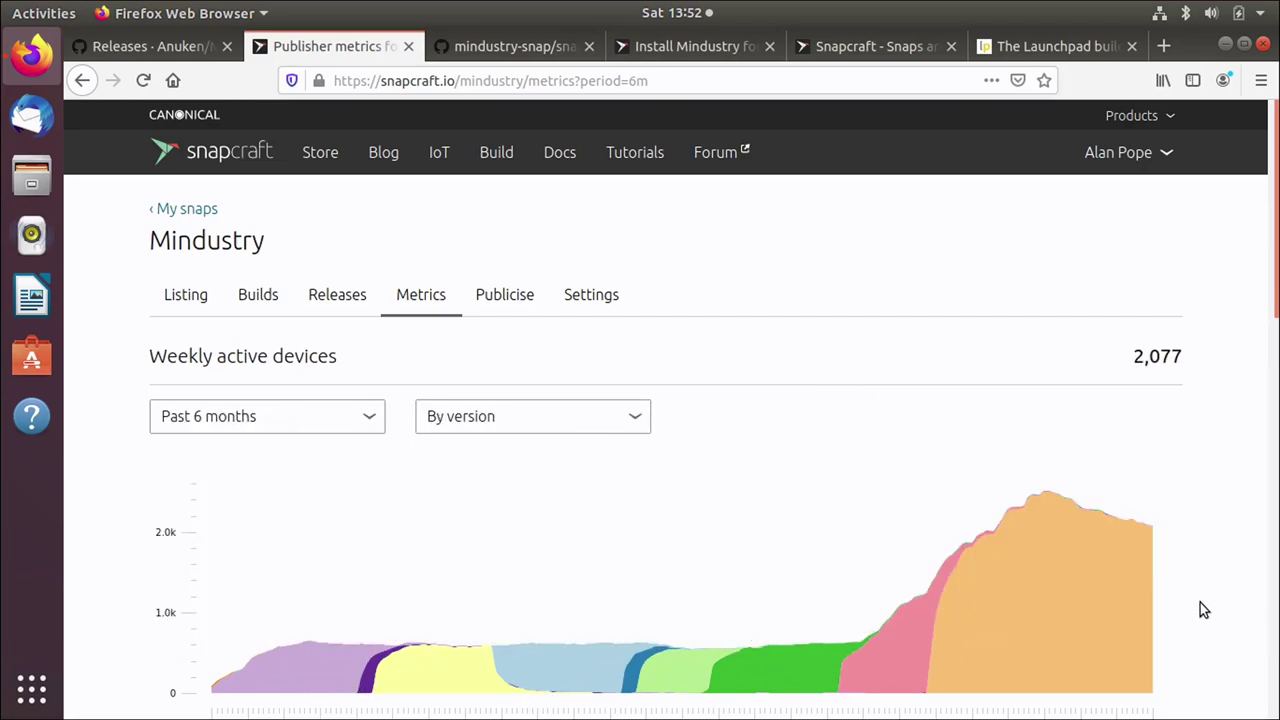
mouse_move(1080, 603)
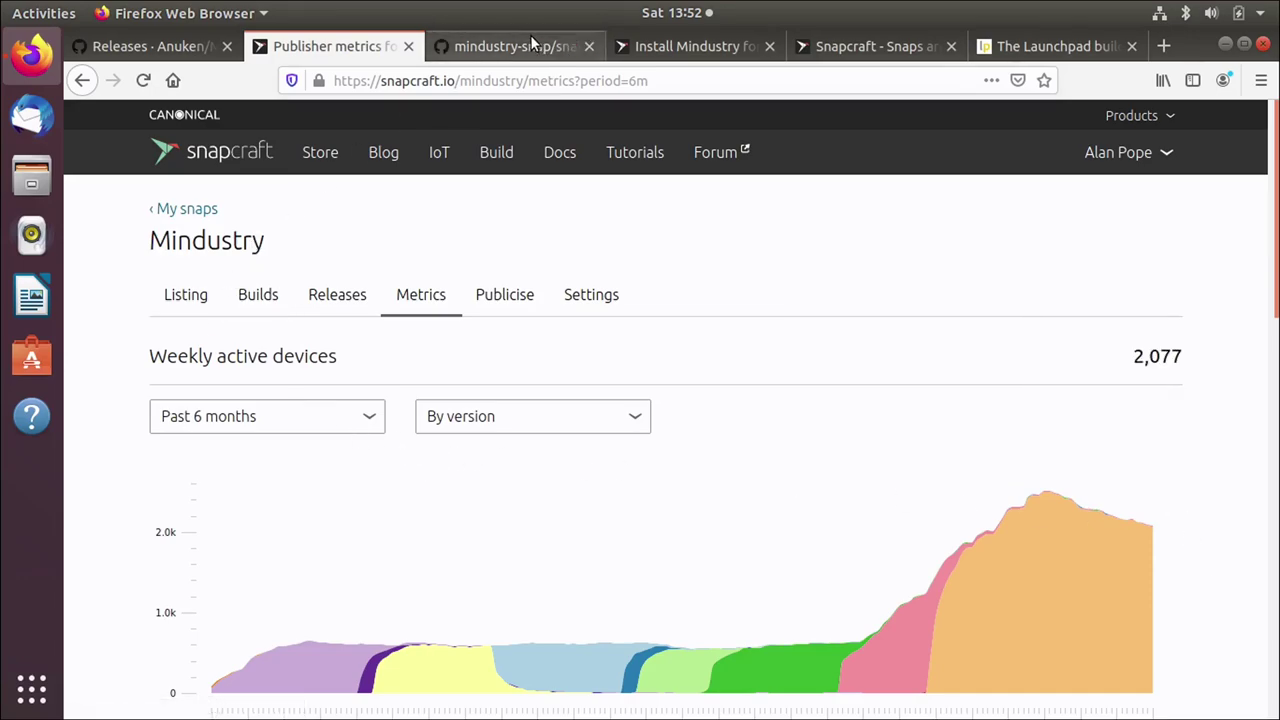
Step: Switch to the Install Mindustry store page, now offering latest/stable 104.6
click(688, 46)
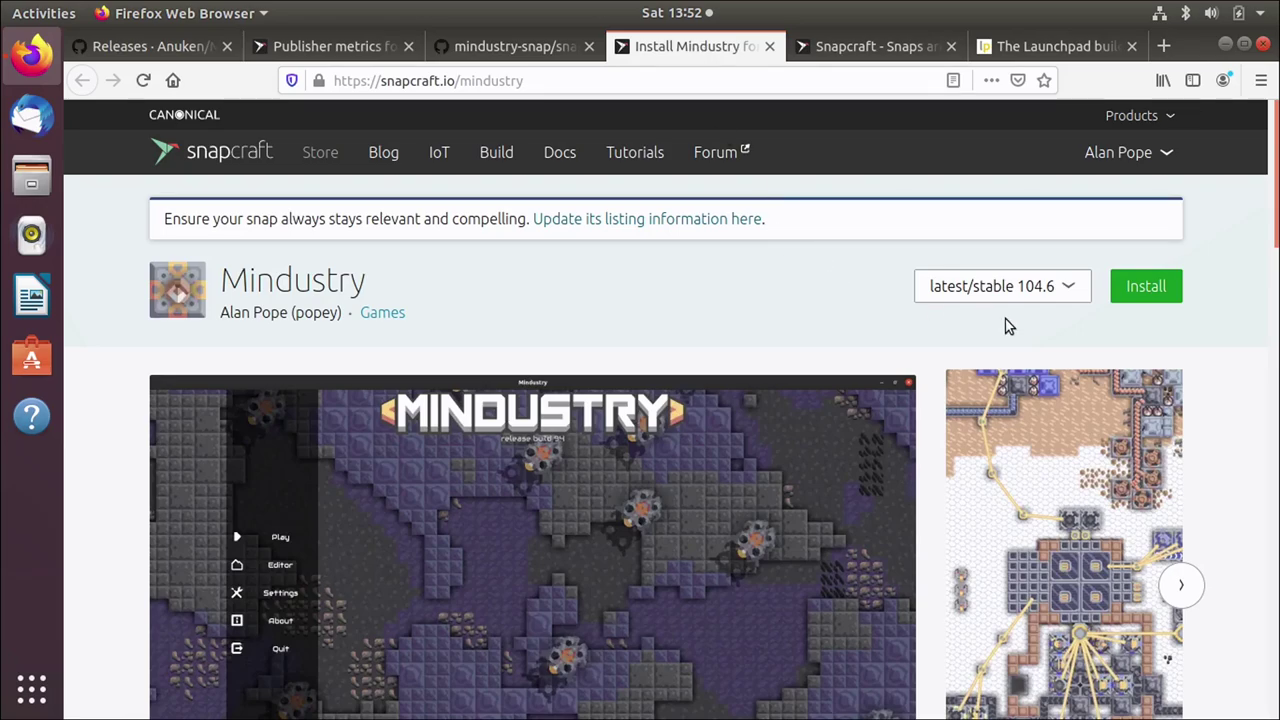